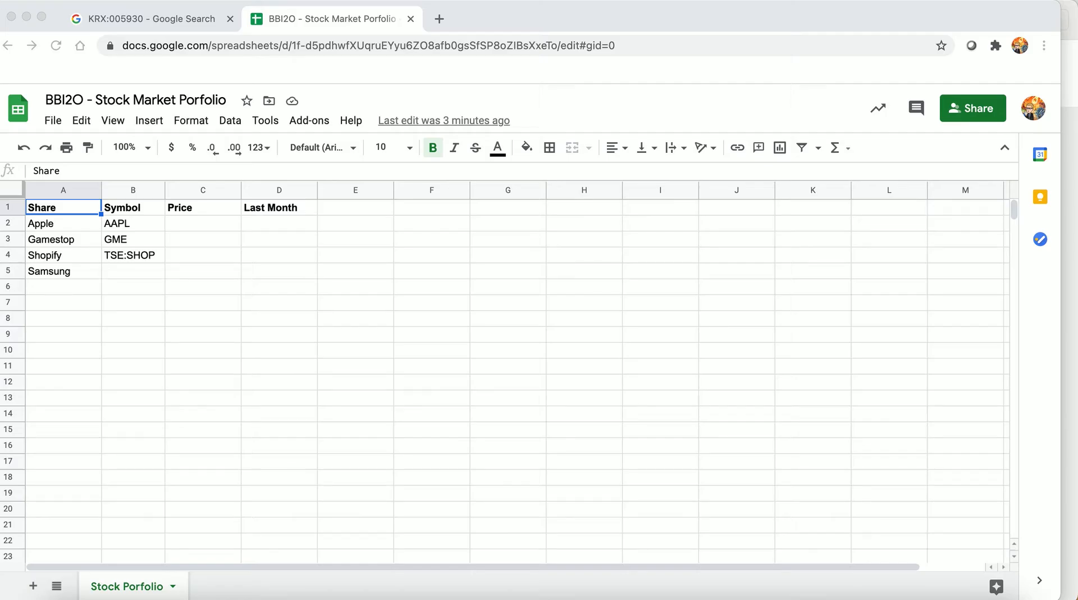
Review the share names and ticker symbols already entered for Apple, Gamestop and Shopify
click(61, 224)
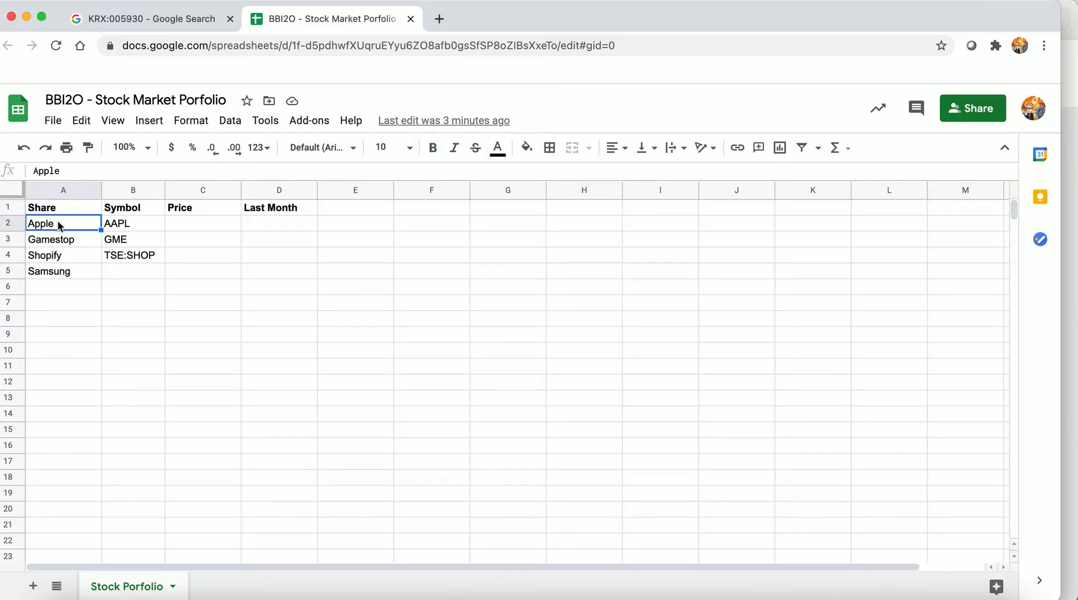
click(123, 225)
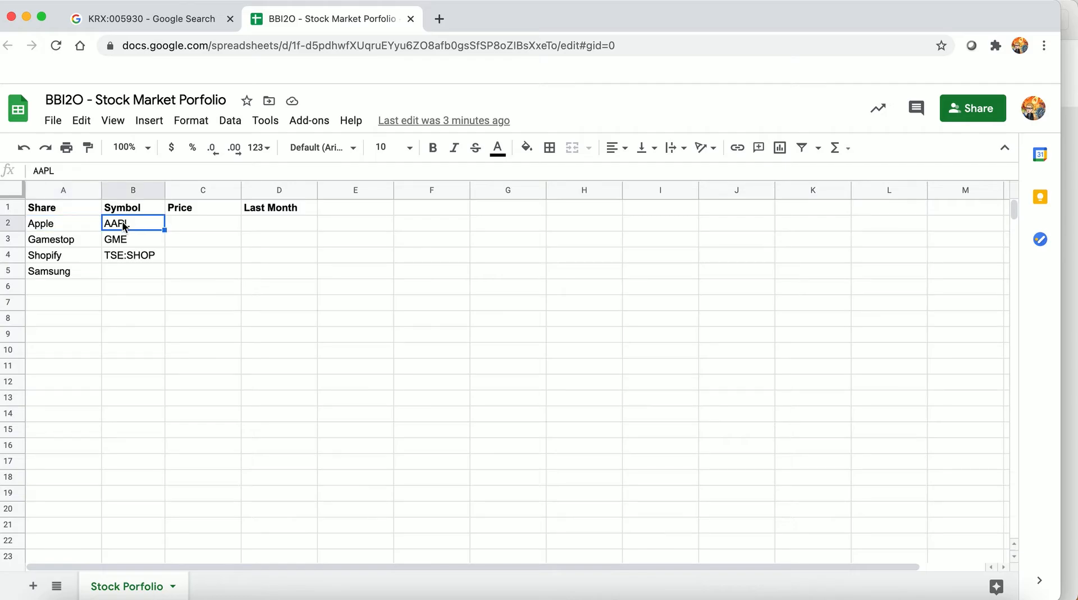
click(124, 239)
key(Up)
click(124, 238)
click(129, 225)
click(127, 255)
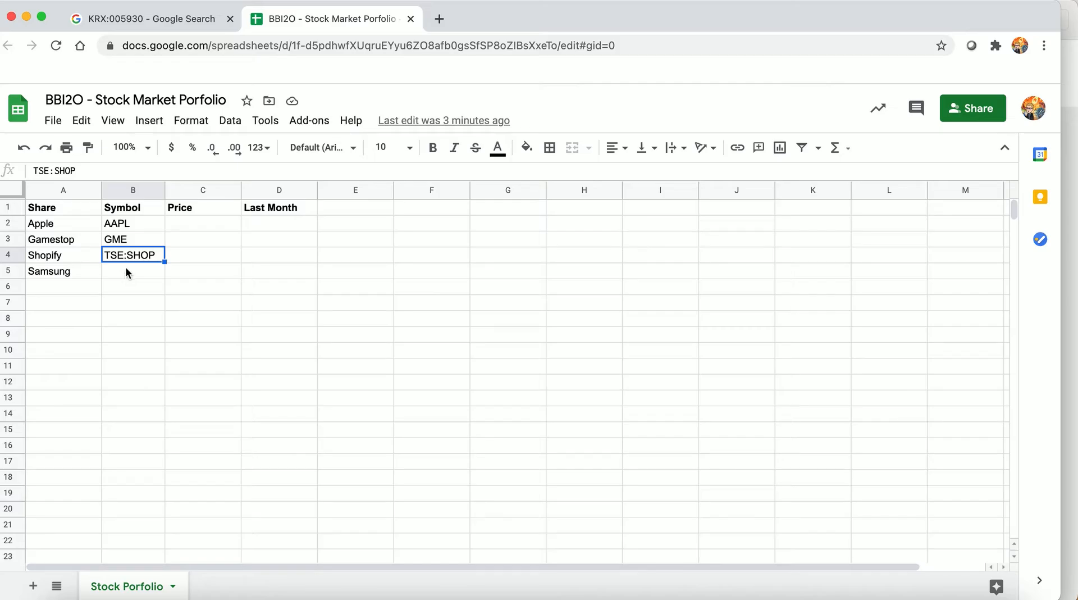
Copy Samsung's ticker KRX: 005930 from the Google Finance results page and paste it into cell B5 of the spreadsheet
click(127, 272)
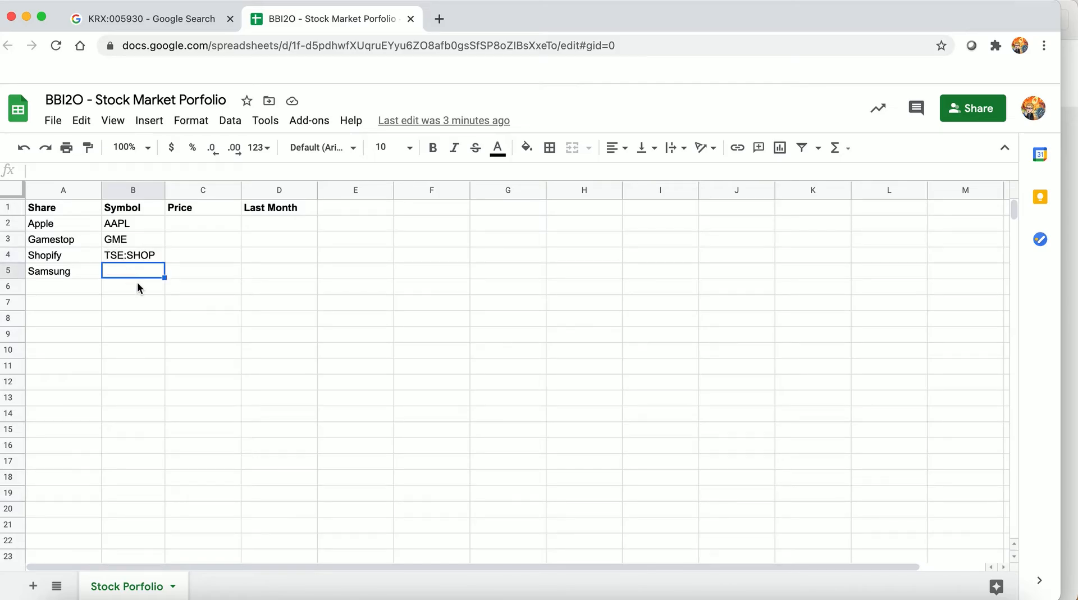
click(152, 23)
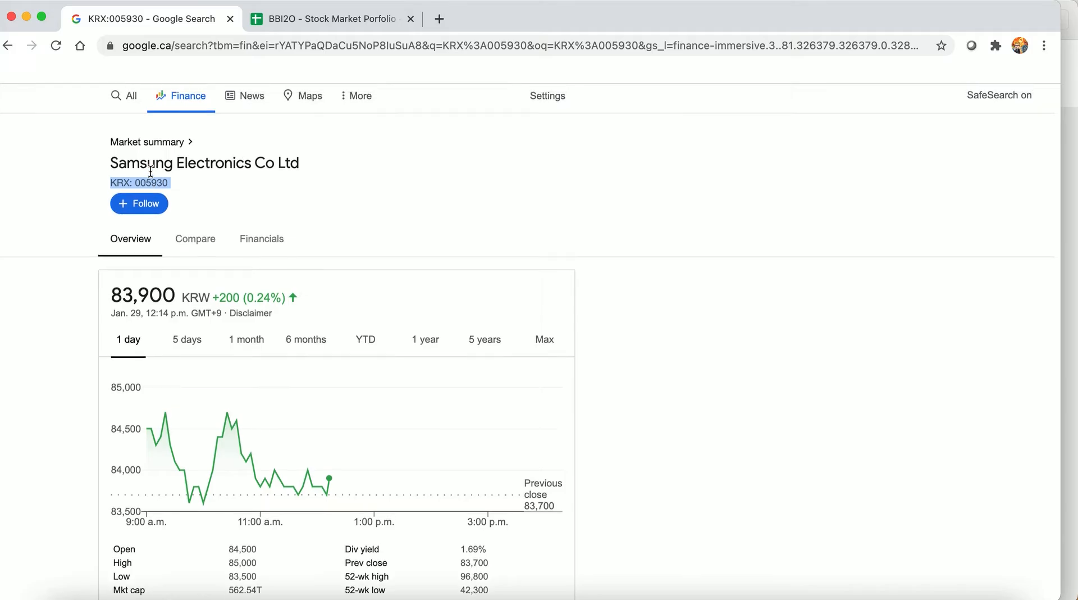
scroll(149, 171, up, 1)
right_click(136, 219)
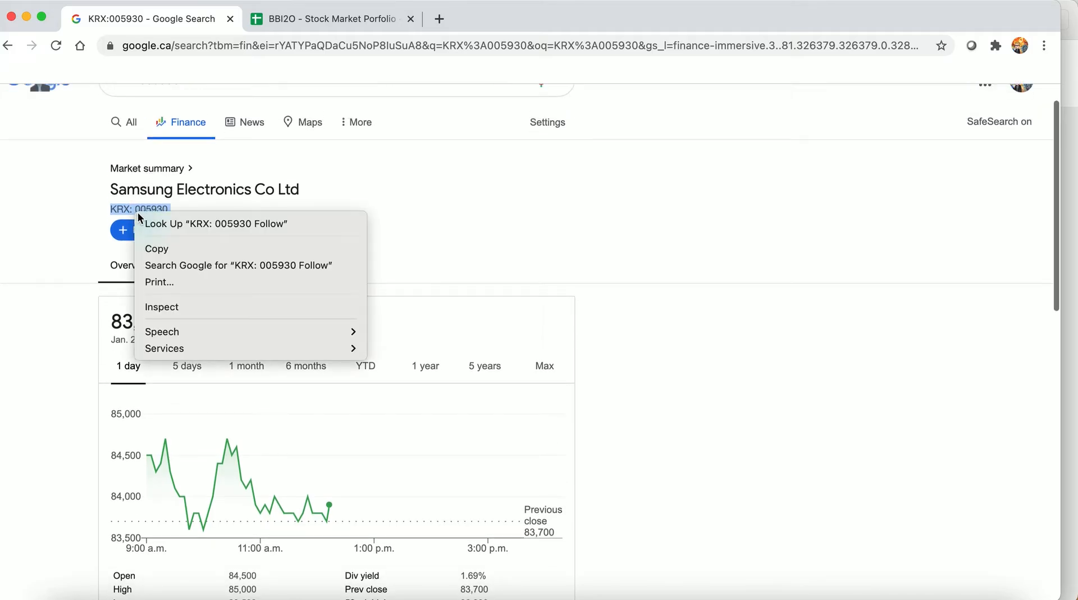
click(163, 246)
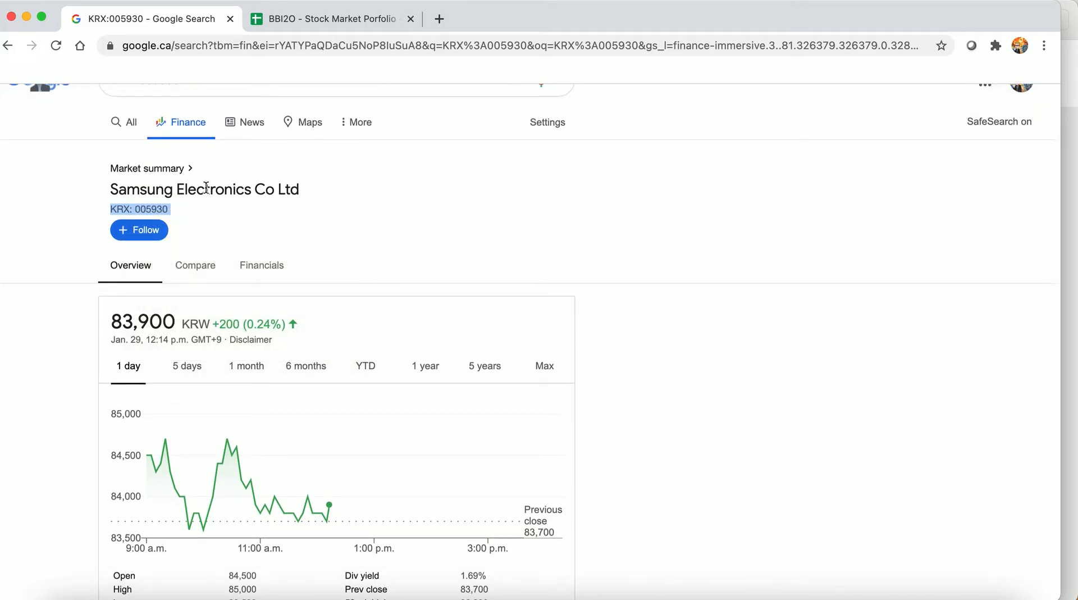
click(303, 20)
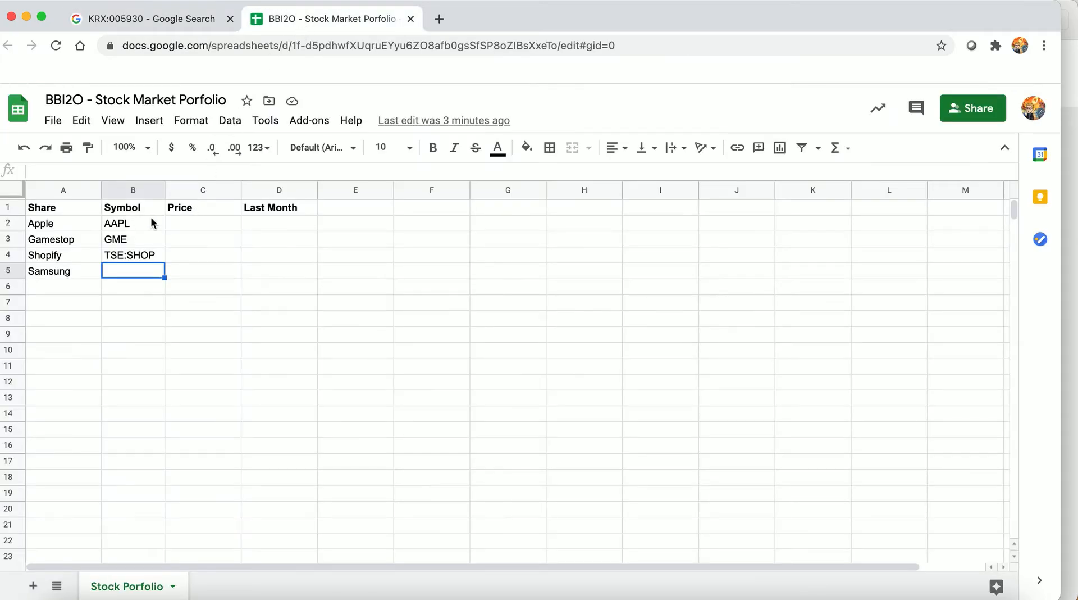
click(138, 172)
key(super+v)
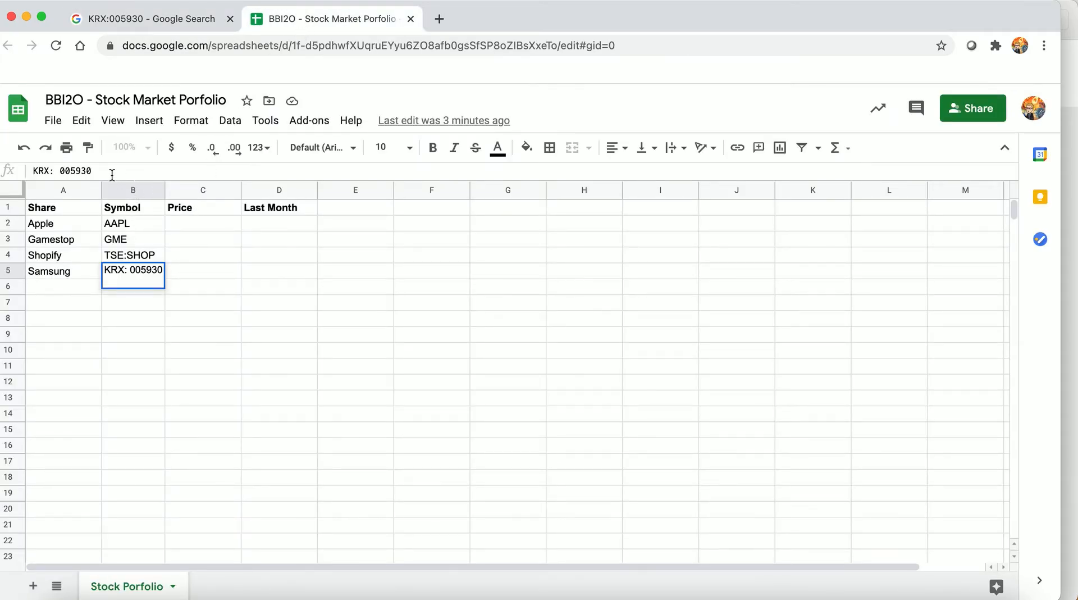
Remove the space after the colon in Samsung's symbol so that B5 reads KRX:005930
key(Right)
key(Right)
key(Right)
key(Right)
key(Right)
key(BackSpace)
key(Return)
key(Up)
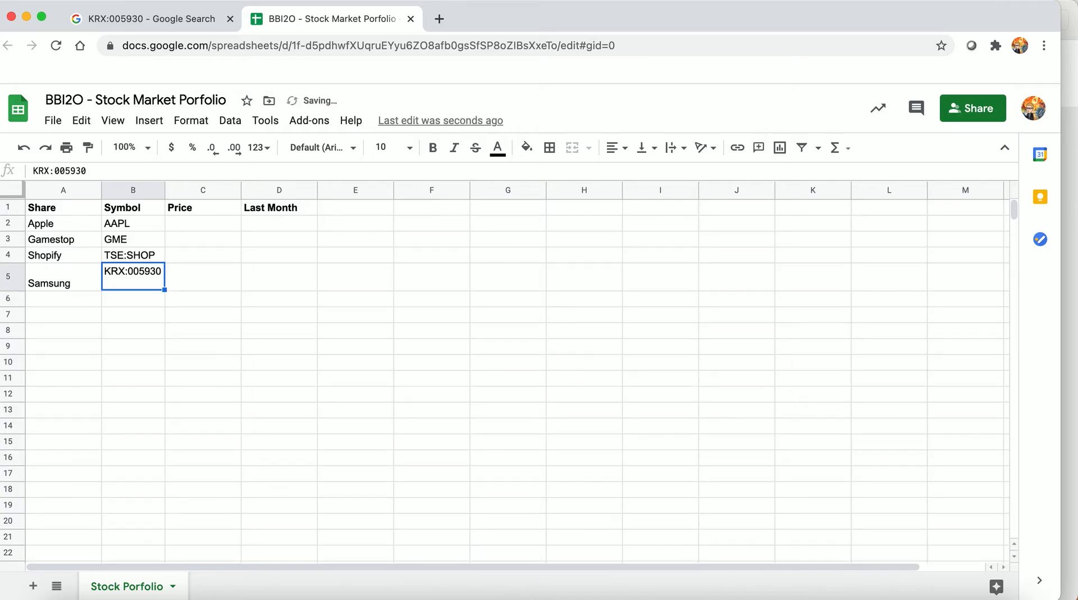
Delete the trailing line break after Samsung's symbol in cell B5
click(126, 170)
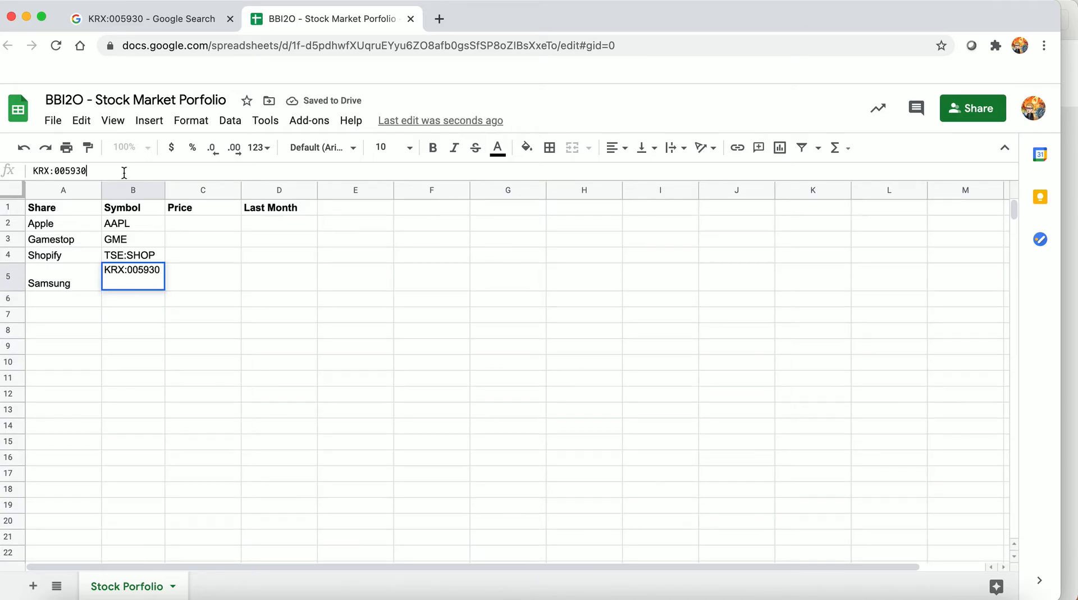
key(shift+Right)
key(BackSpace)
key(Return)
key(Left)
key(Up)
key(Right)
key(Left)
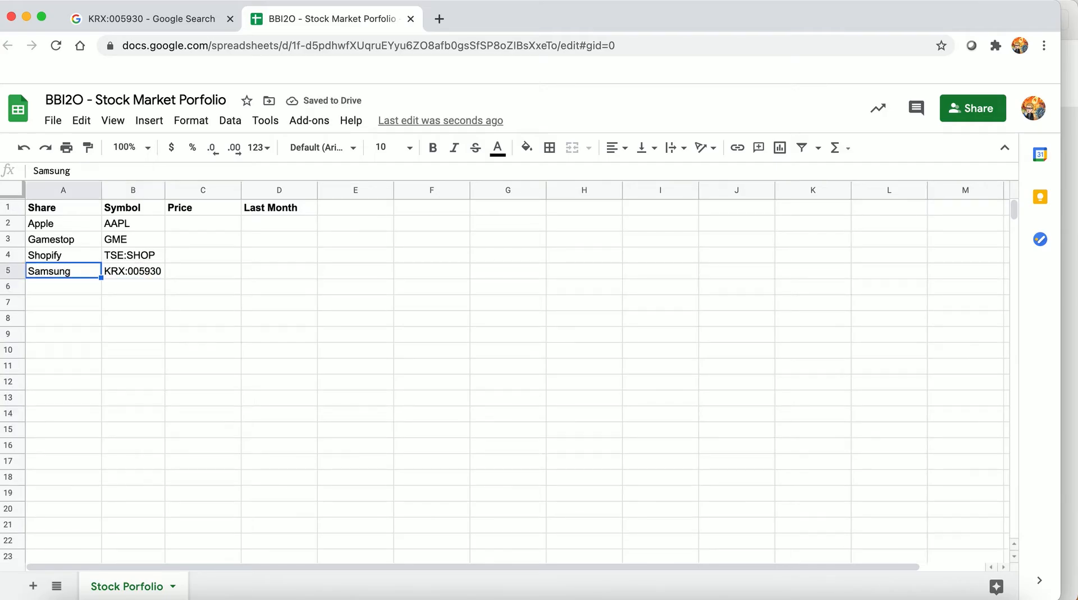
Enter the formula =GOOGLEFINANCE(B2,"price") in cell C2 to fetch Apple's share price
key(Right)
key(Right)
key(Up)
key(Up)
key(Up)
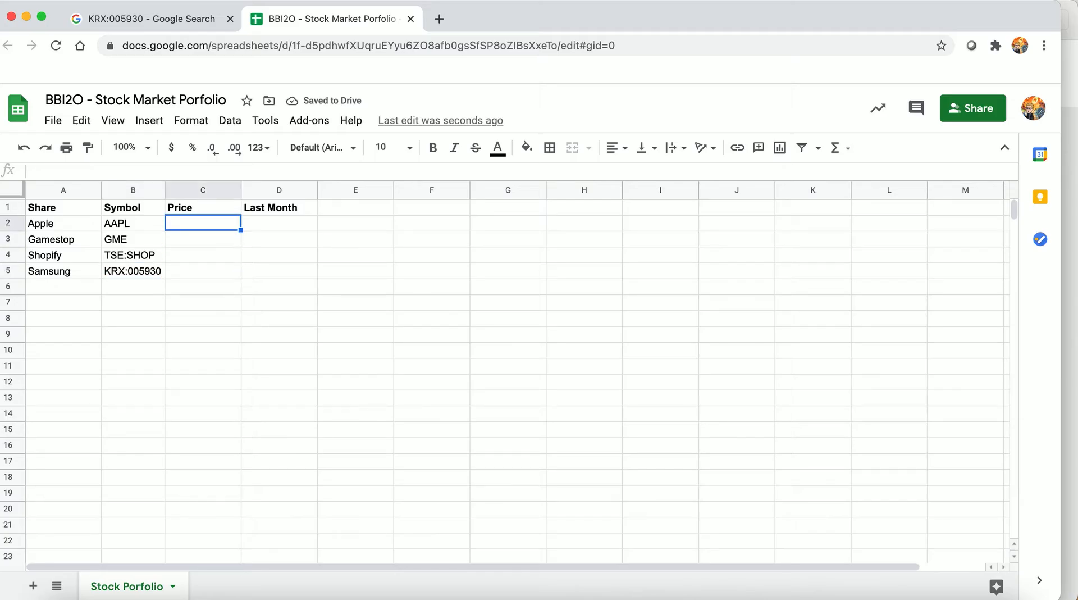
text(=)
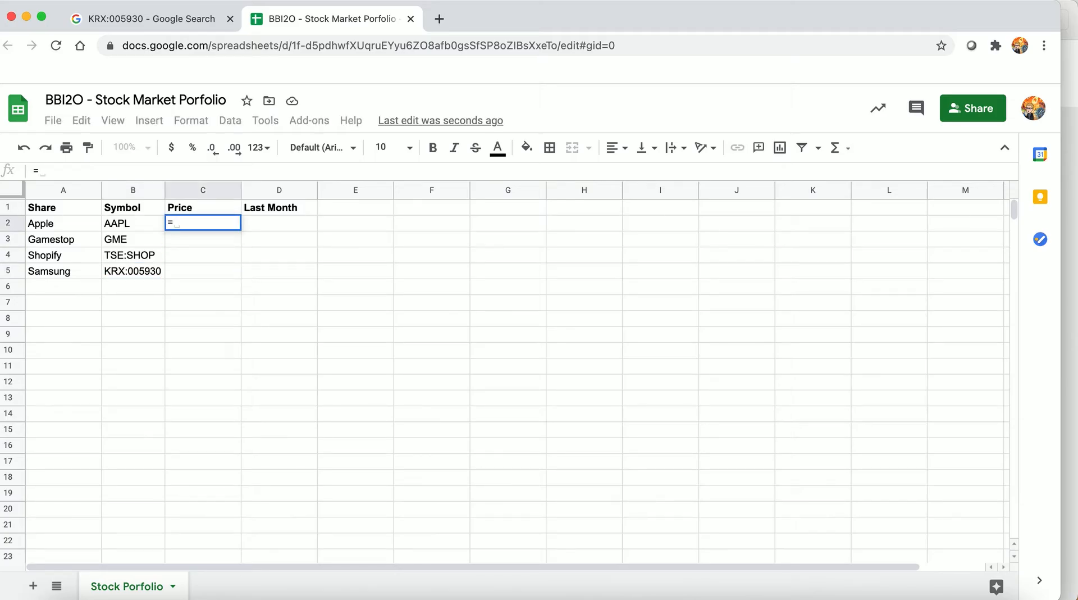
text(GOOGLEFINANCE)
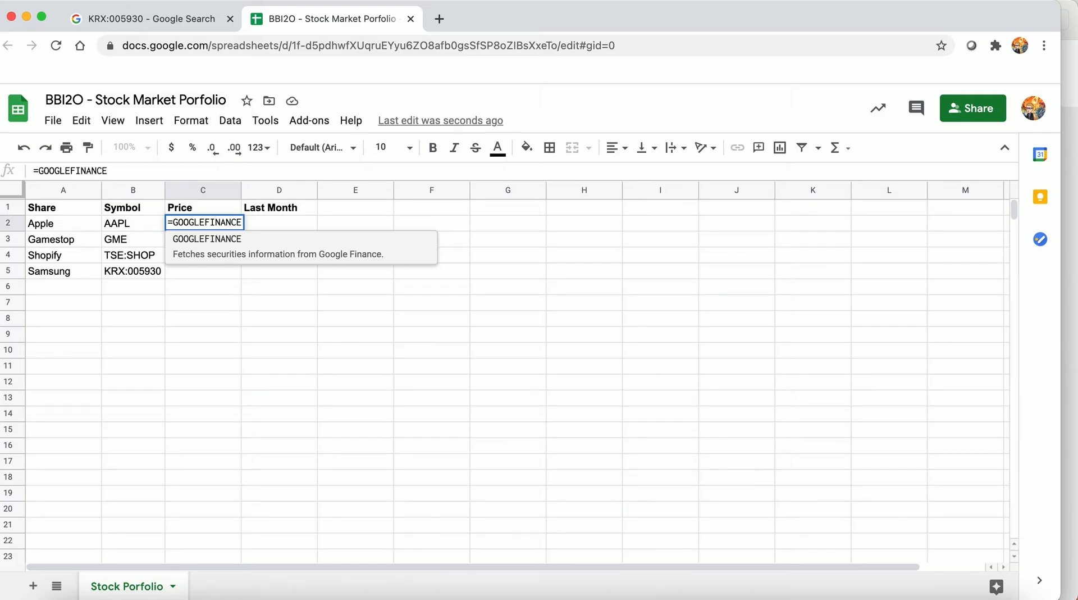
text(()
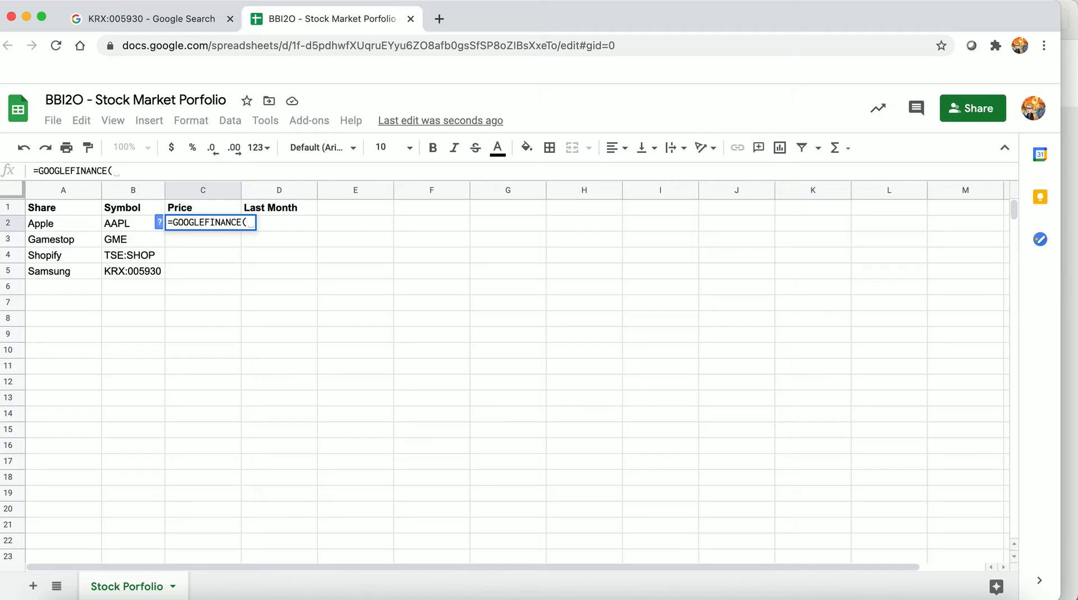
text(B2)
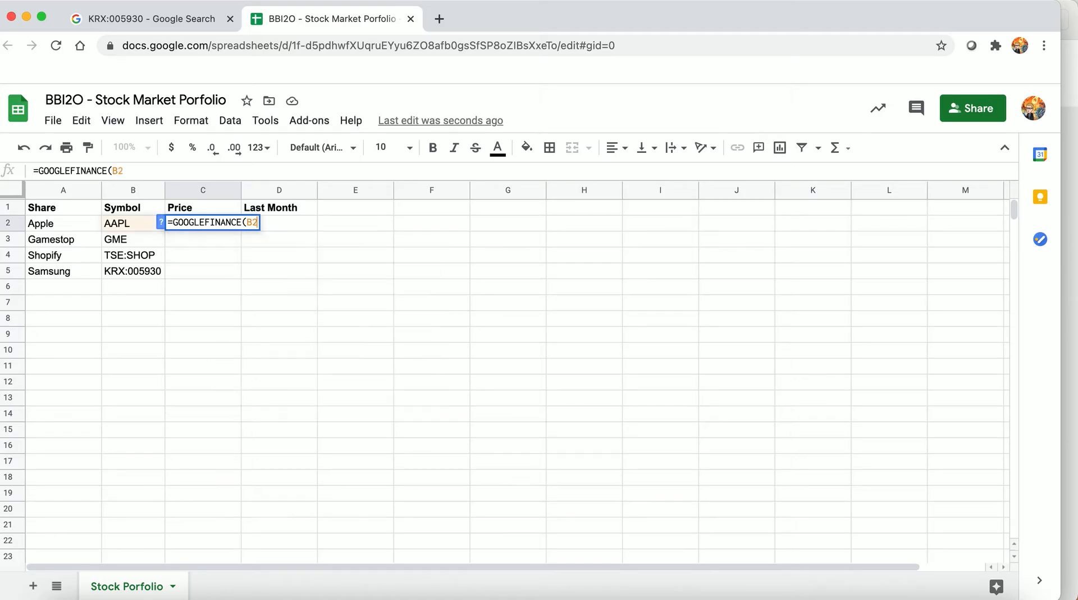
text(,)
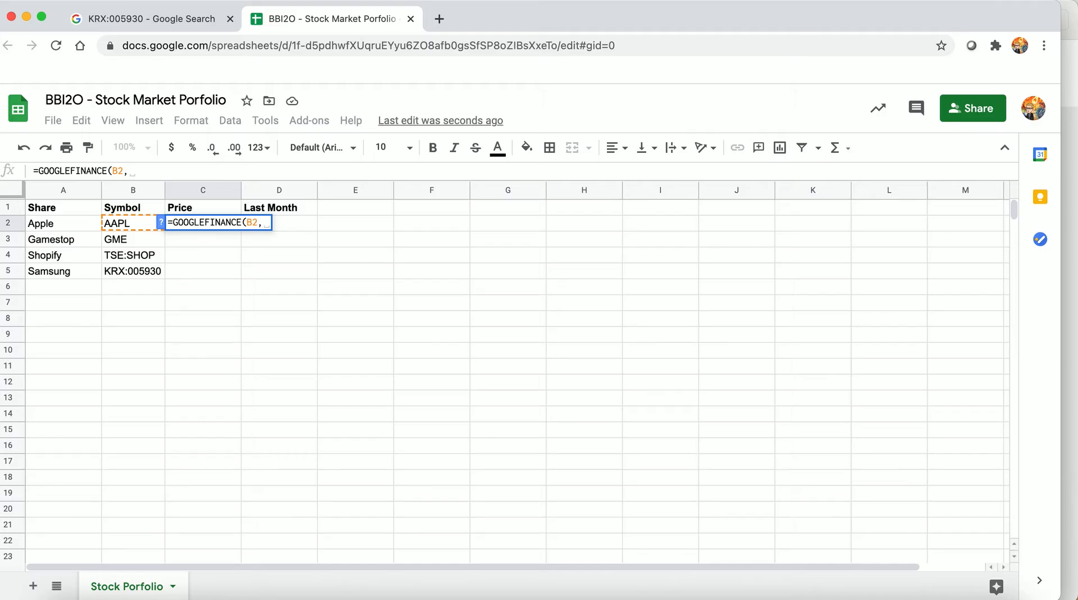
text("price)
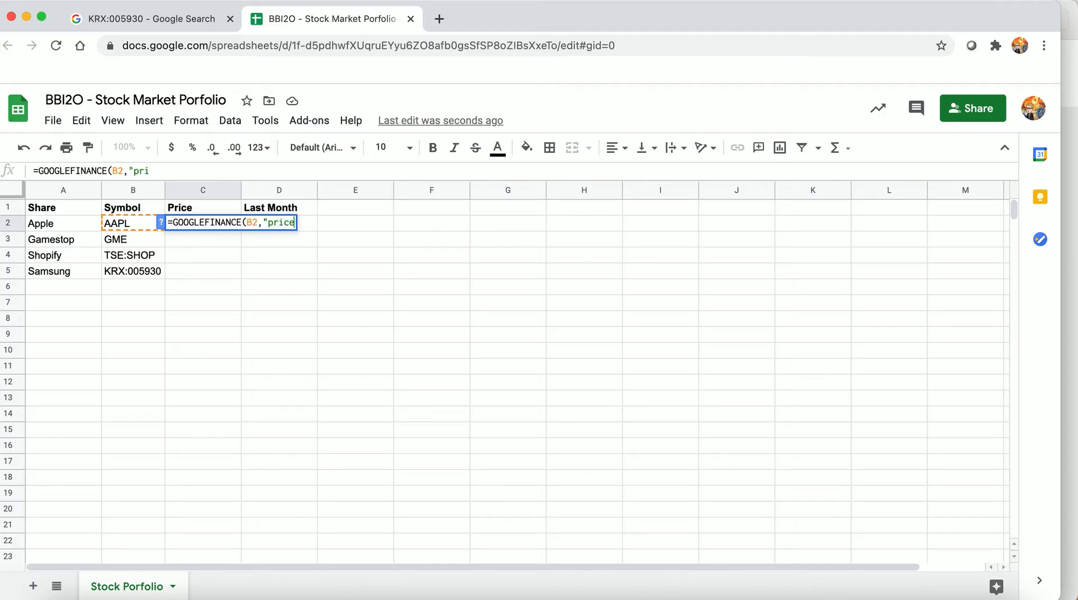
text("))
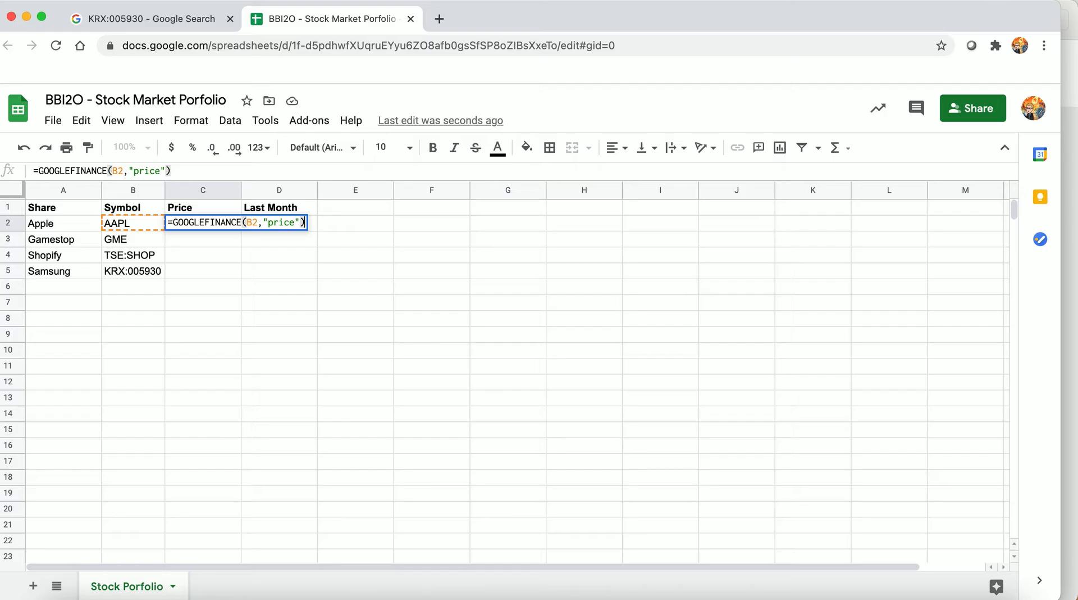
key(Return)
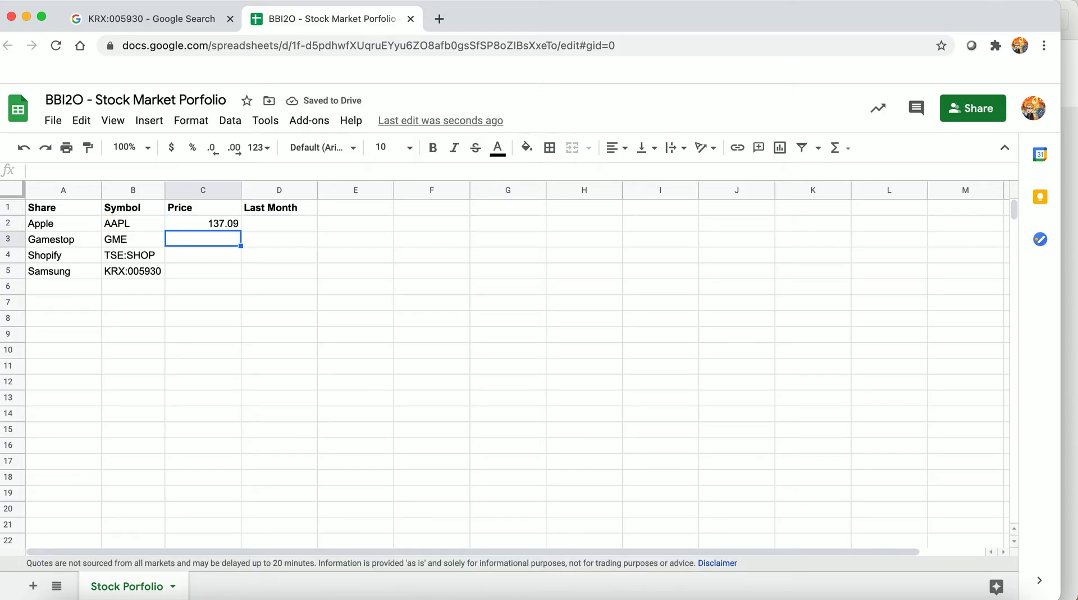
Begin the Last Month formula for Apple in cell D2 with =SPARKLINE(GOOGLEFINANCE(B2,"price"
key(Up)
key(Right)
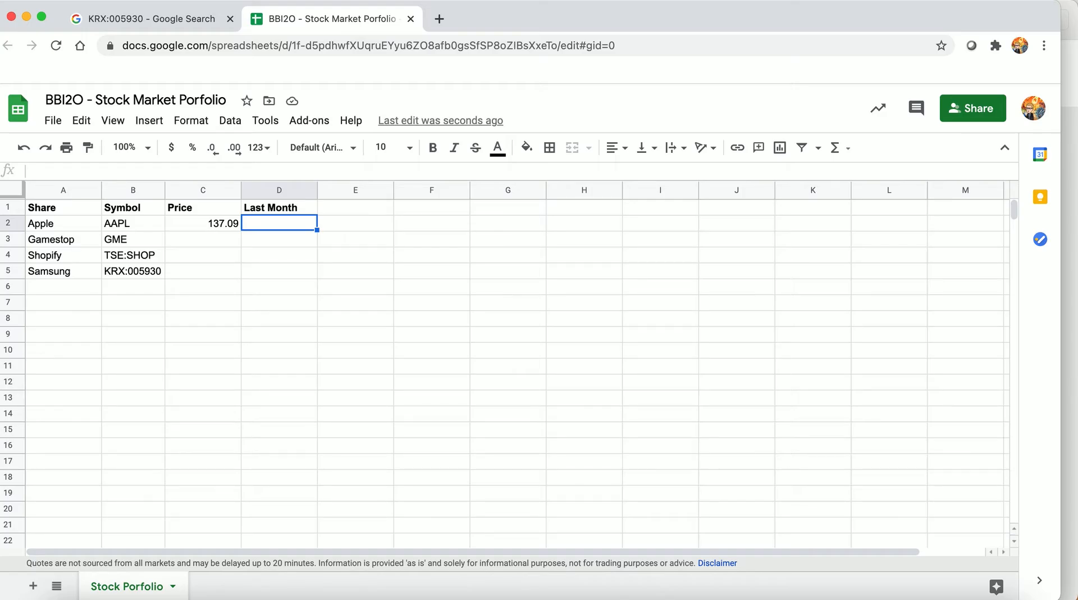
text(=S)
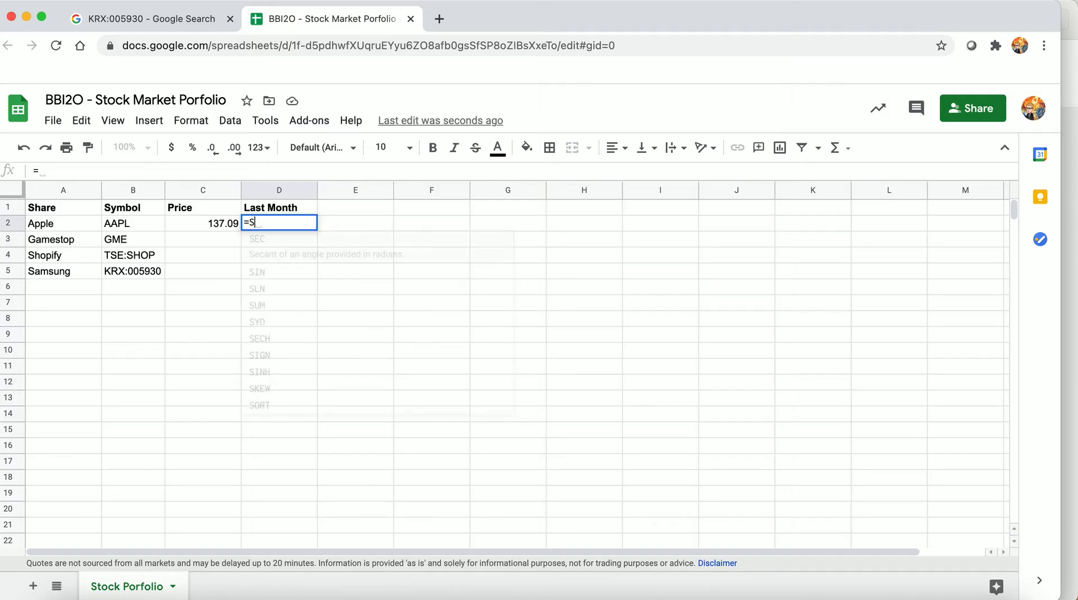
text(PARK)
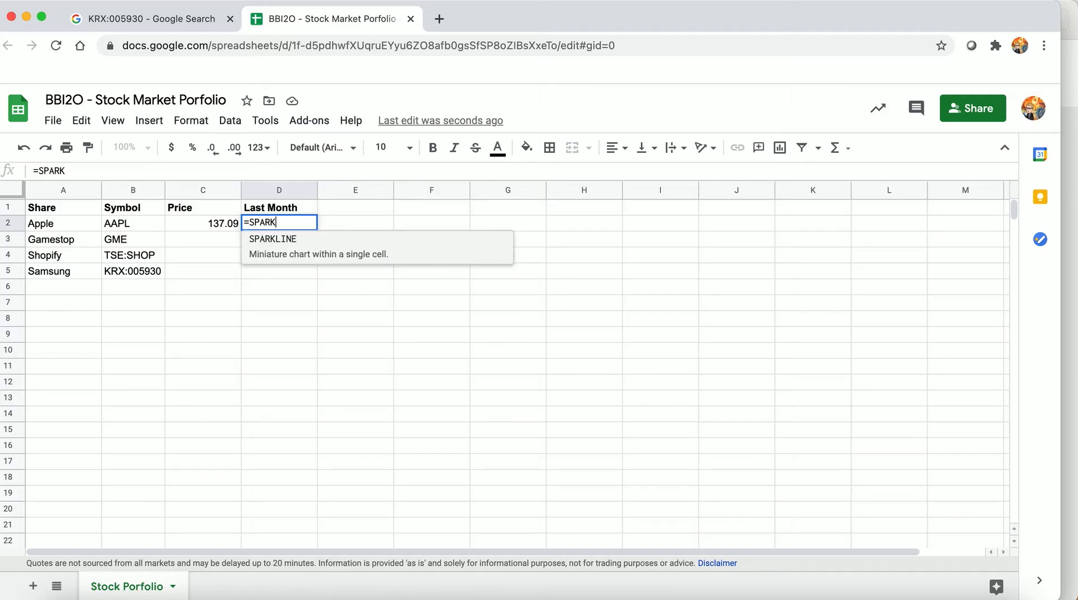
text(LINE)
text(()
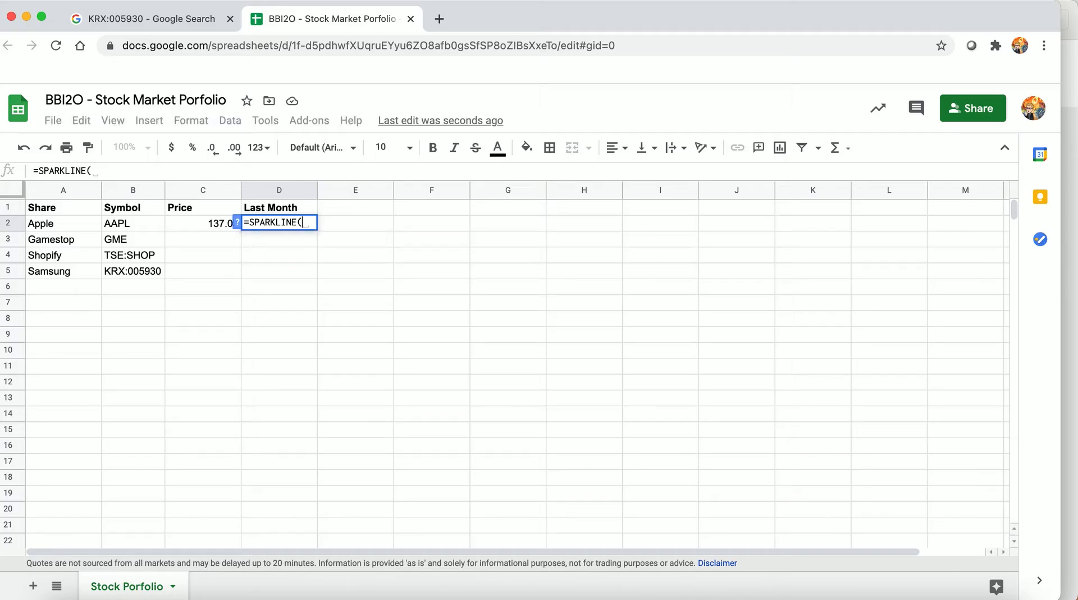
text(GO)
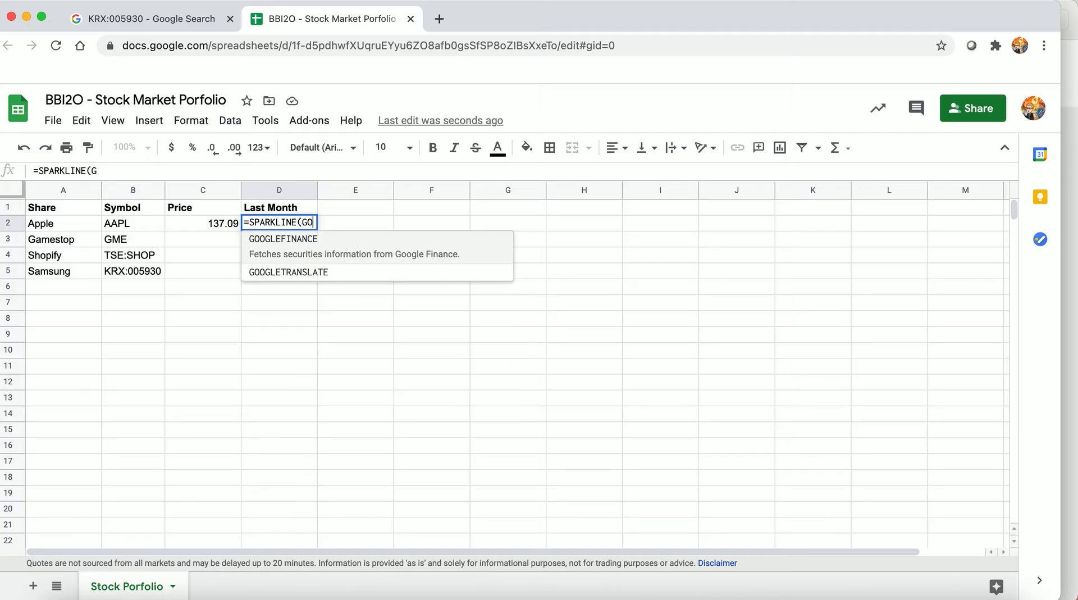
text(OGLEFINANCE)
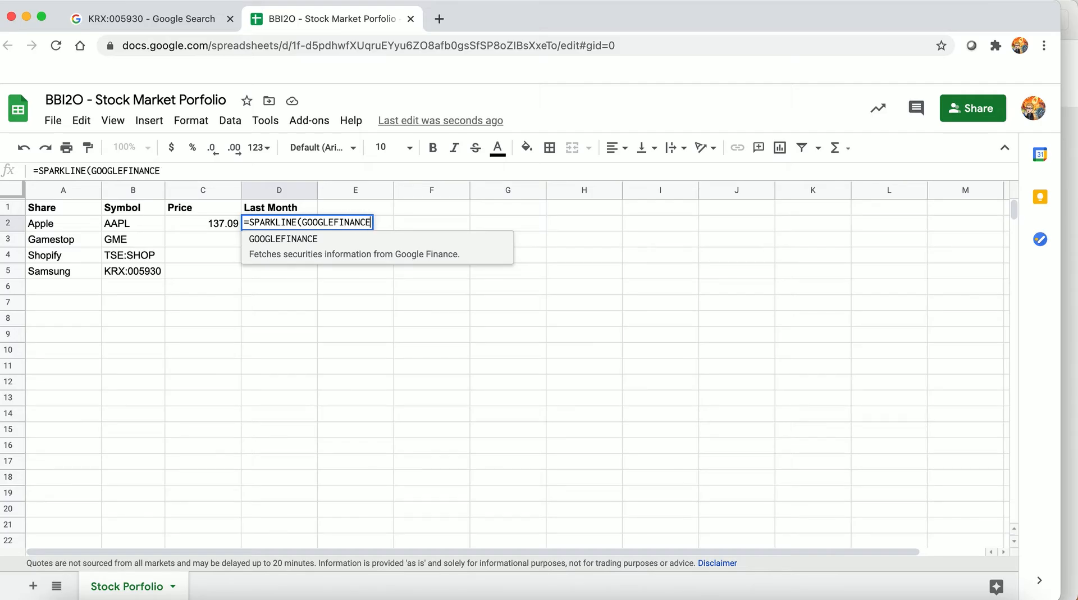
text(()
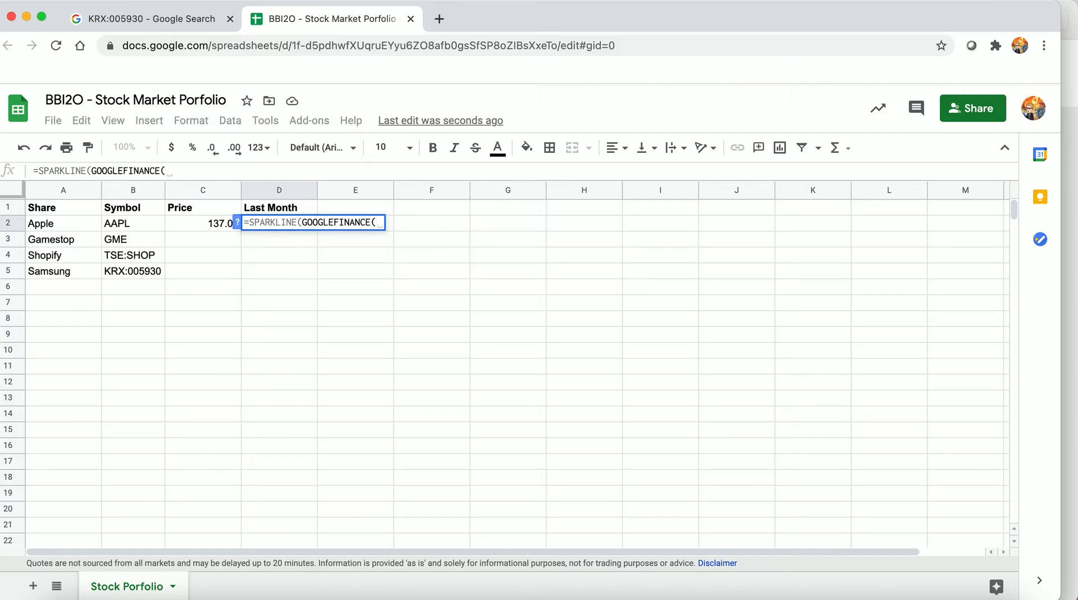
text(B2)
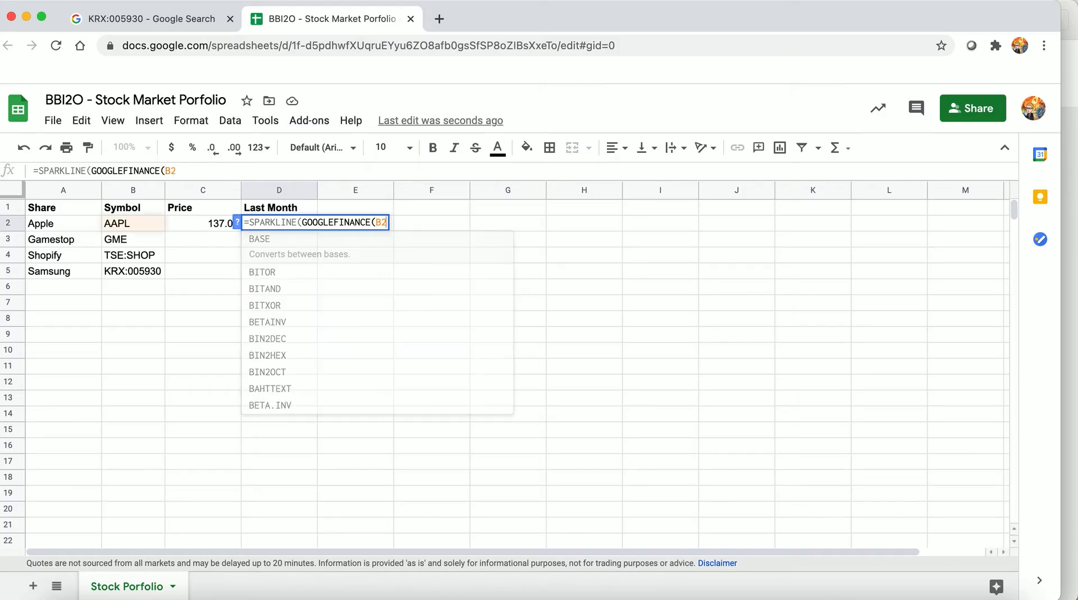
text(,"price")
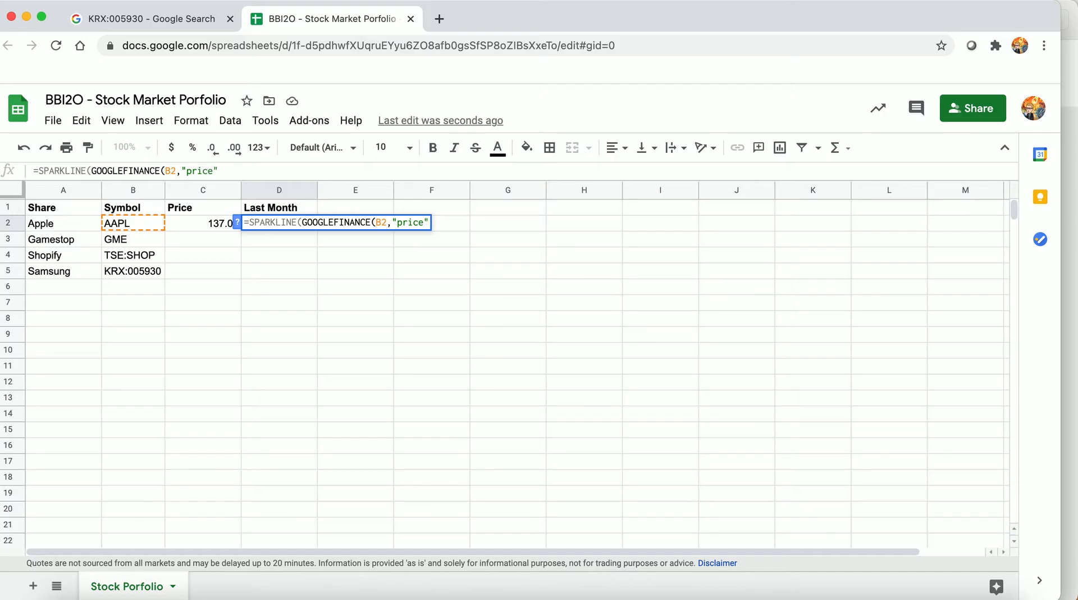
text(,)
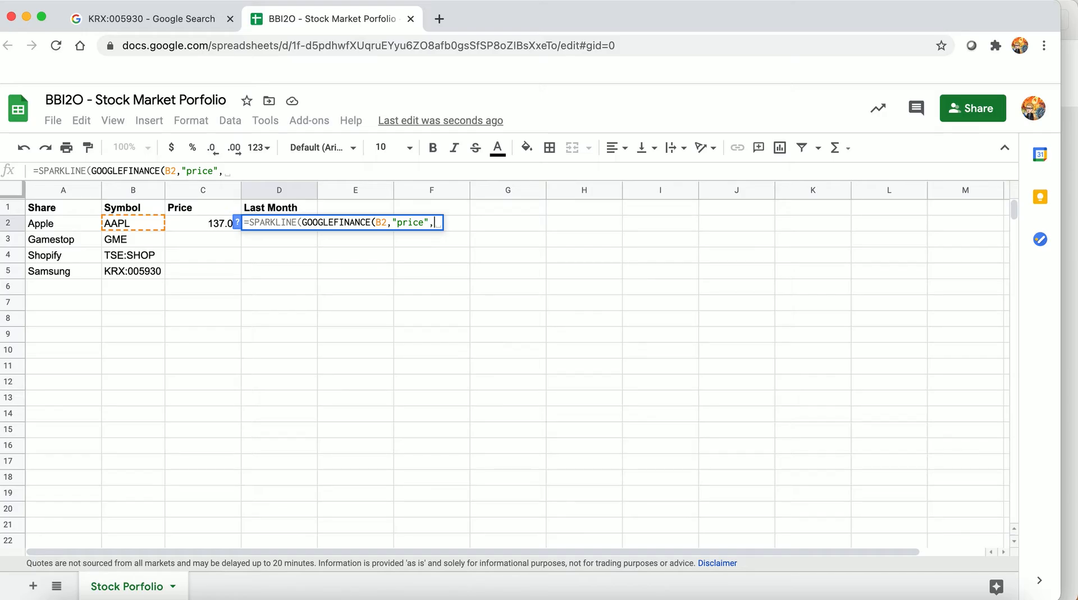
Complete Apple's Last Month formula in D2 as =SPARKLINE(GOOGLEFINANCE(B2,"price",TODAY()-30,TODAY()))
text(TODA)
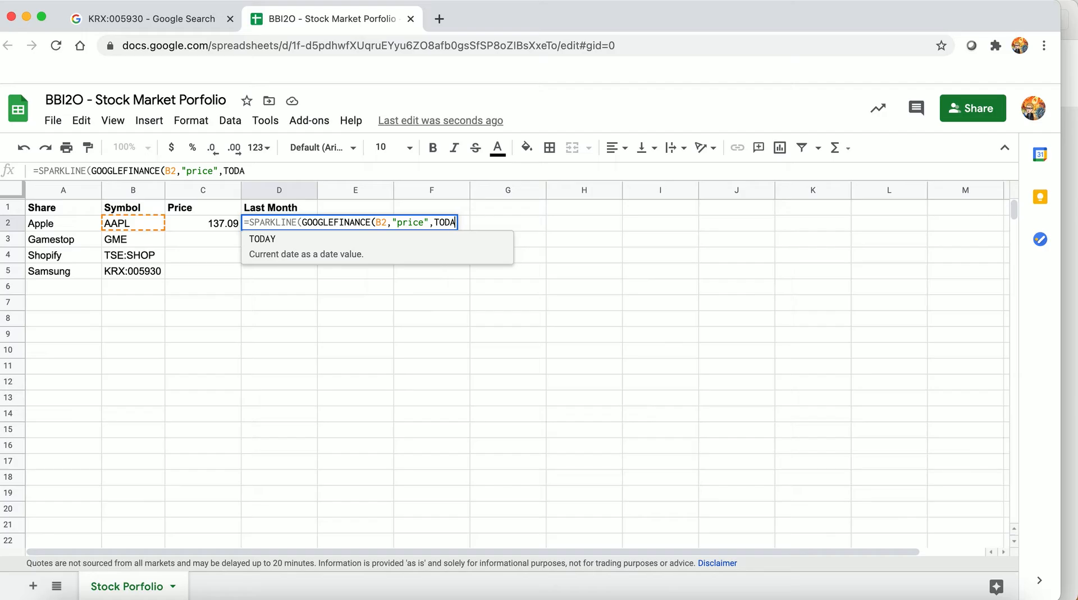
text(Y())
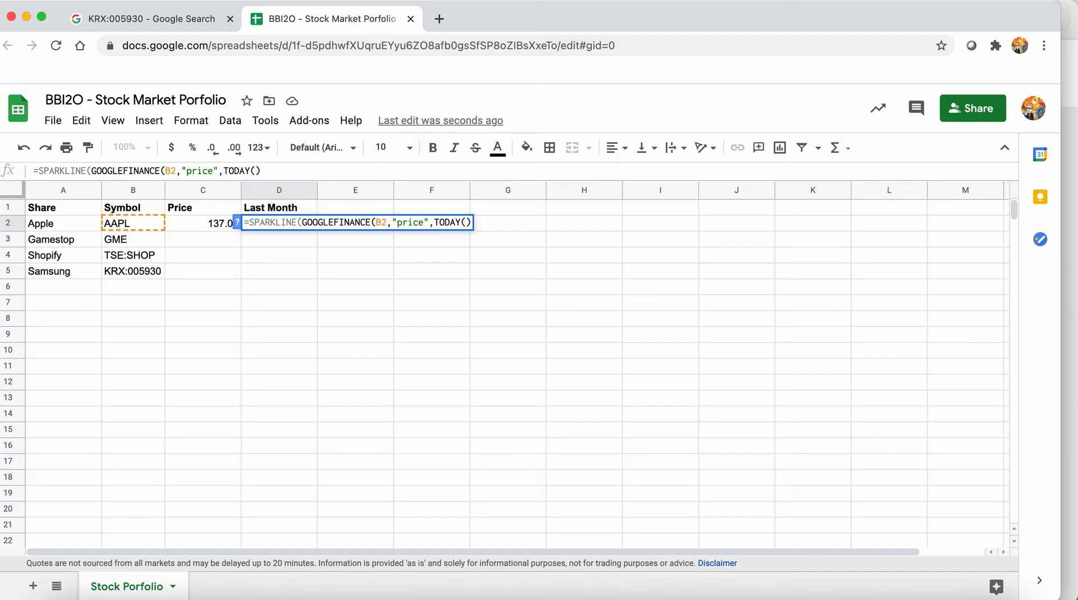
text(-30)
text(,)
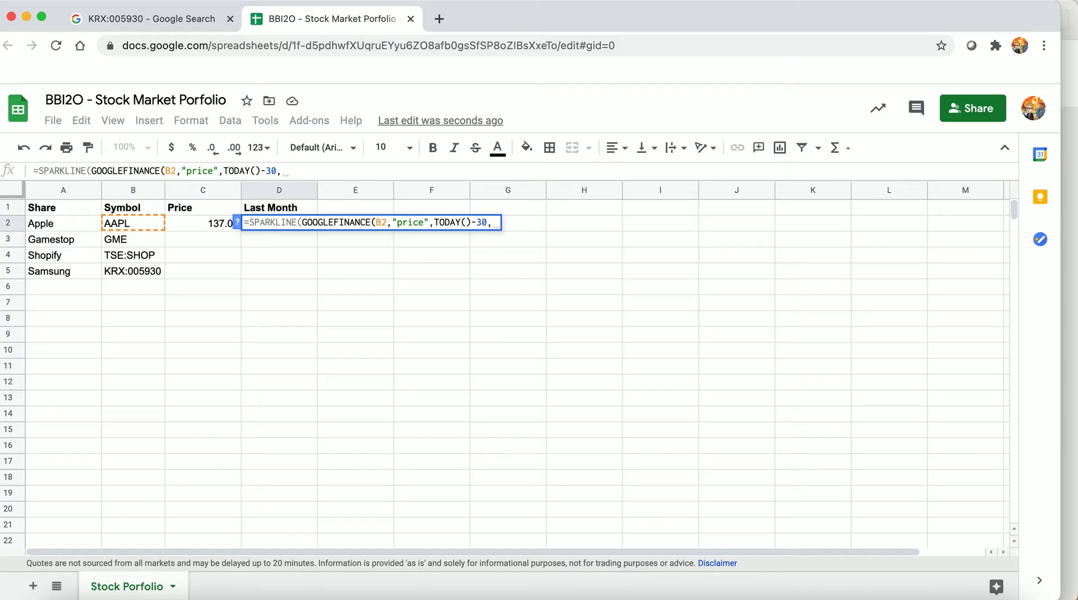
text(TODAY())
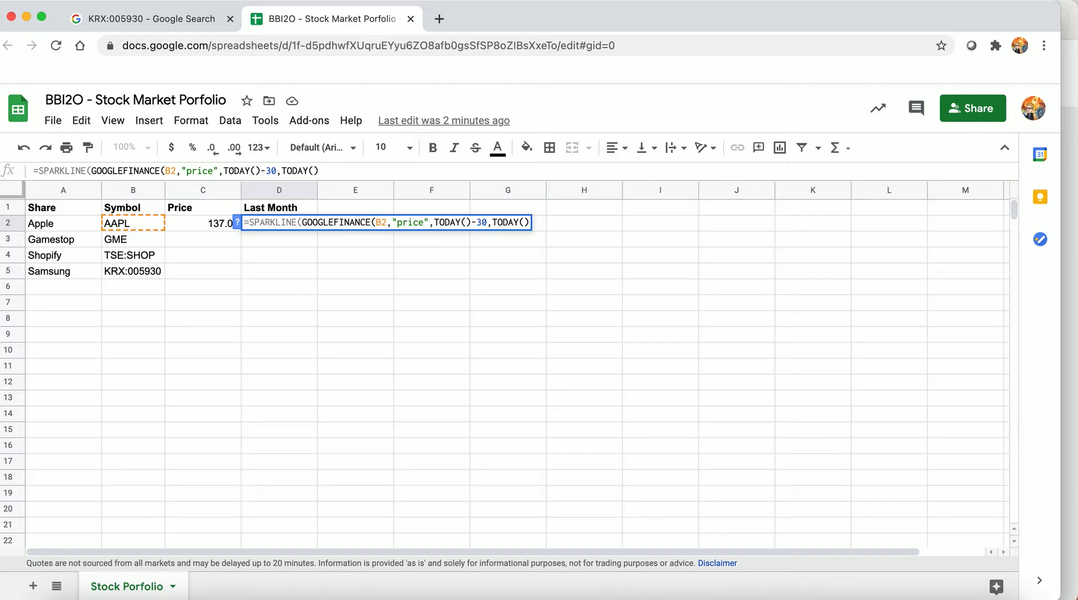
text()))
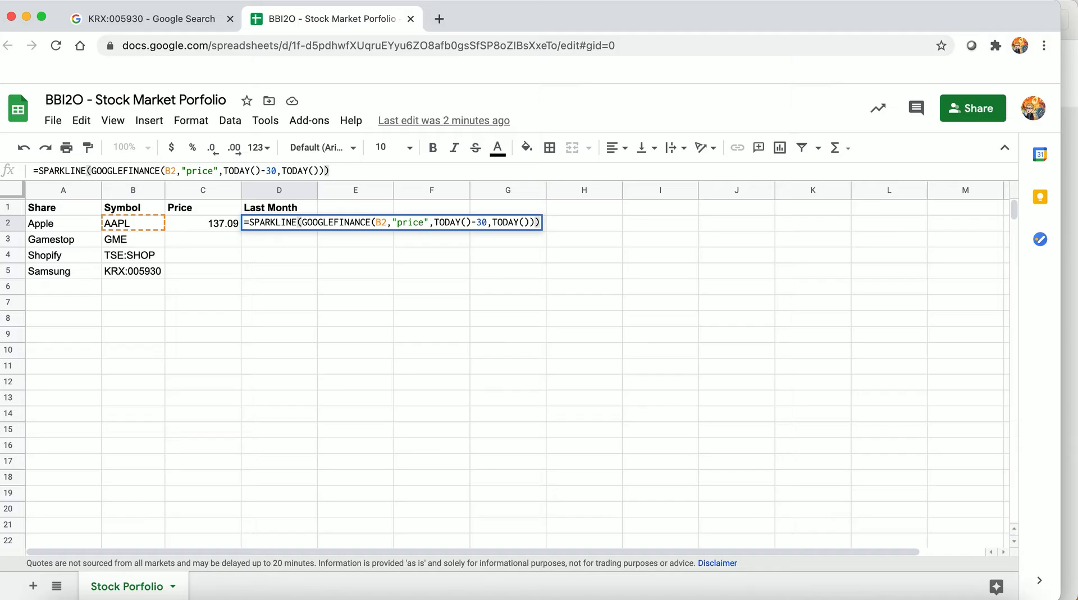
key(Return)
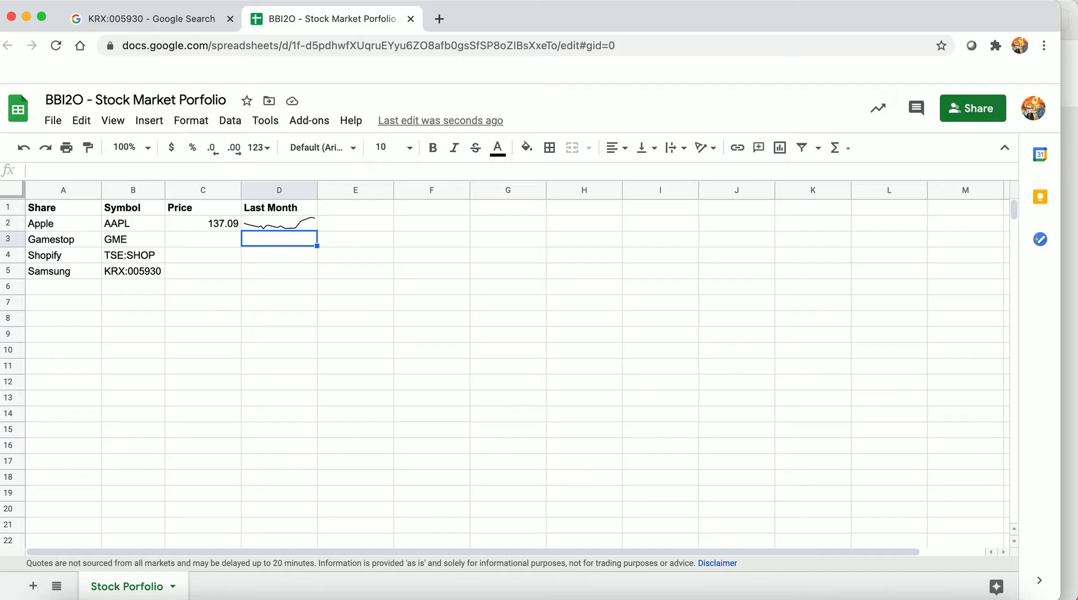
Copy Apple's Price and Last Month formulas from C2:D2 into Gamestop's row at C3:D3
click(279, 223)
key(shift+Left)
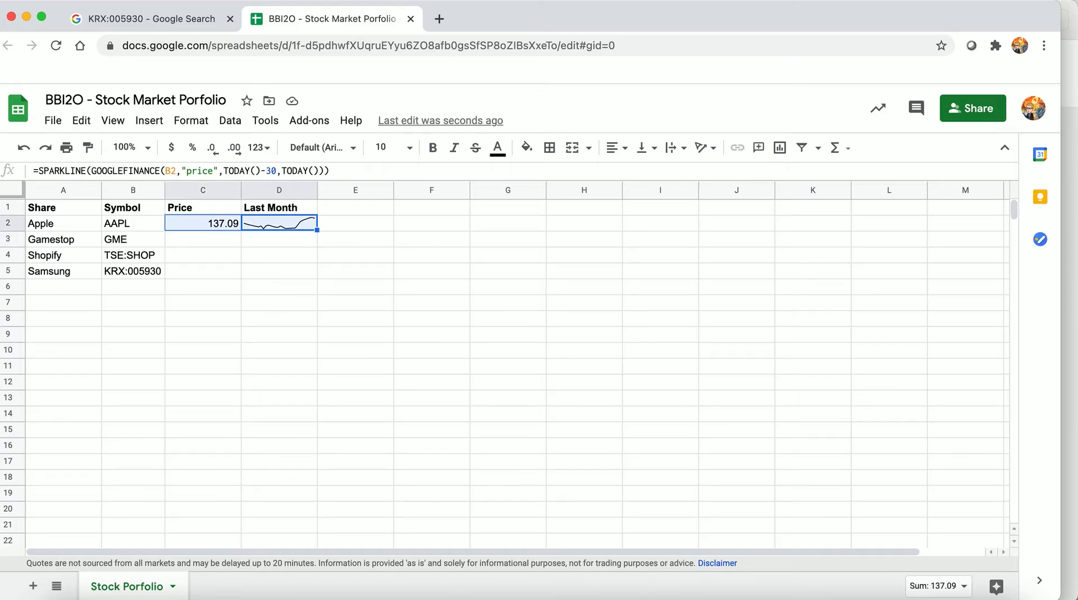
key(Down)
key(Left)
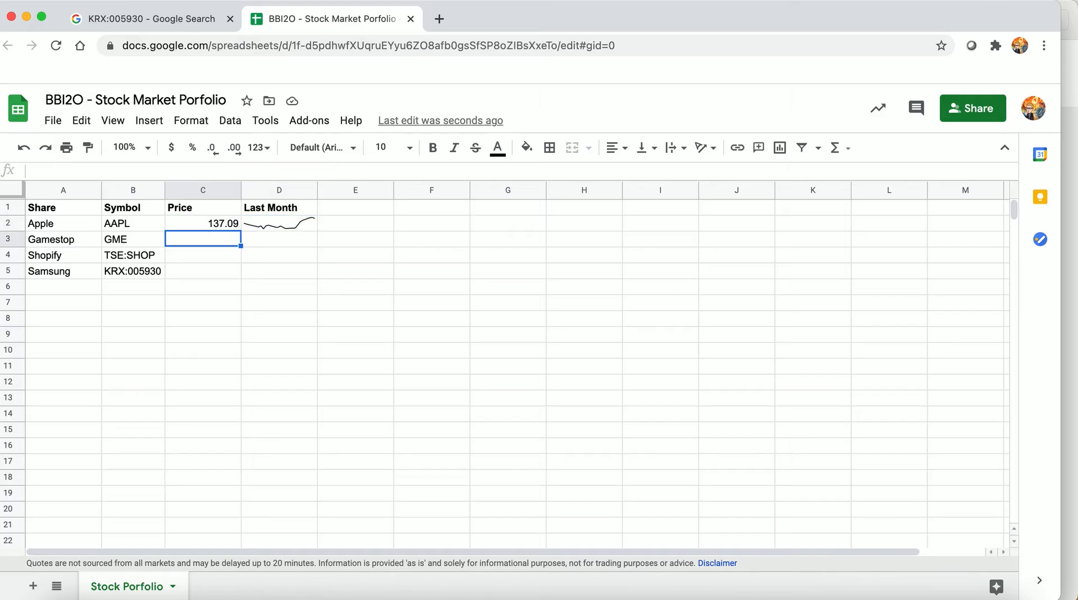
key(shift+Down)
key(shift+Down)
key(shift+Right)
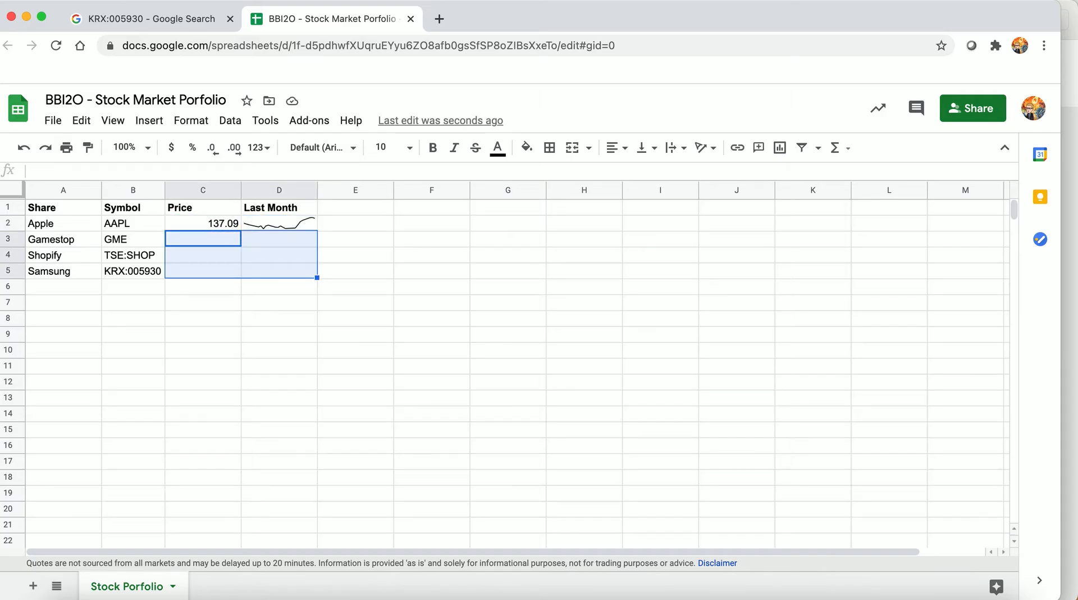
key(super+v)
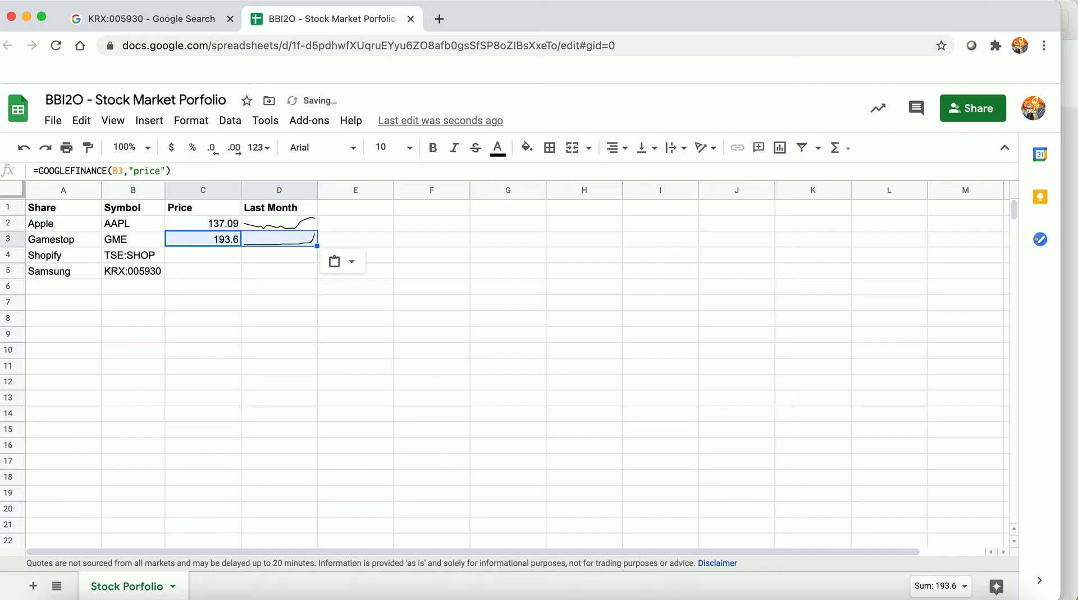
Paste the copied Price and Last Month formulas into the Shopify and Samsung rows, C4:D5
key(Down)
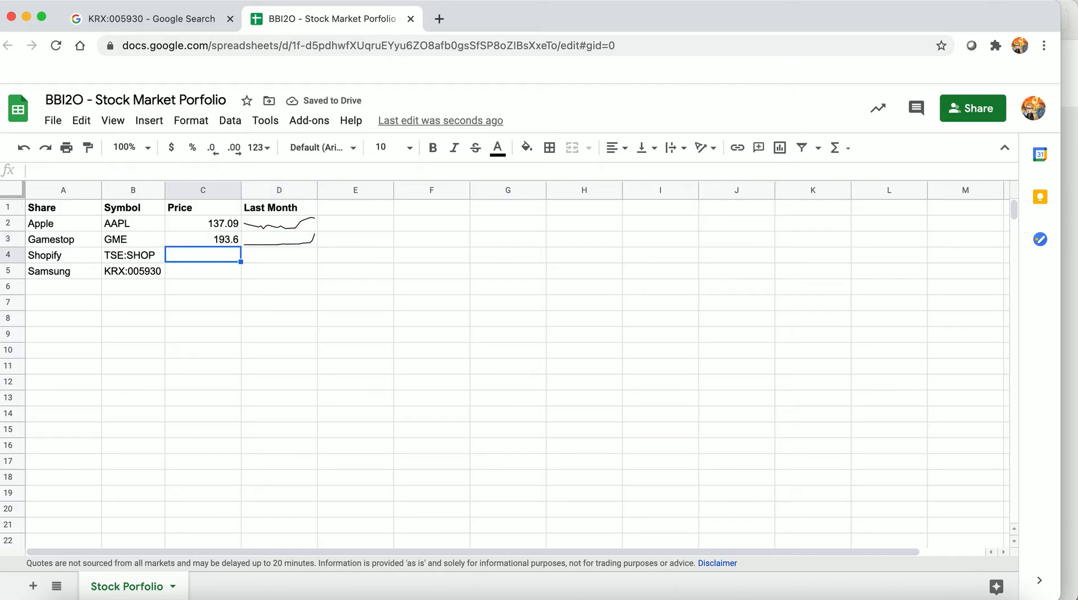
key(super+v)
key(Down)
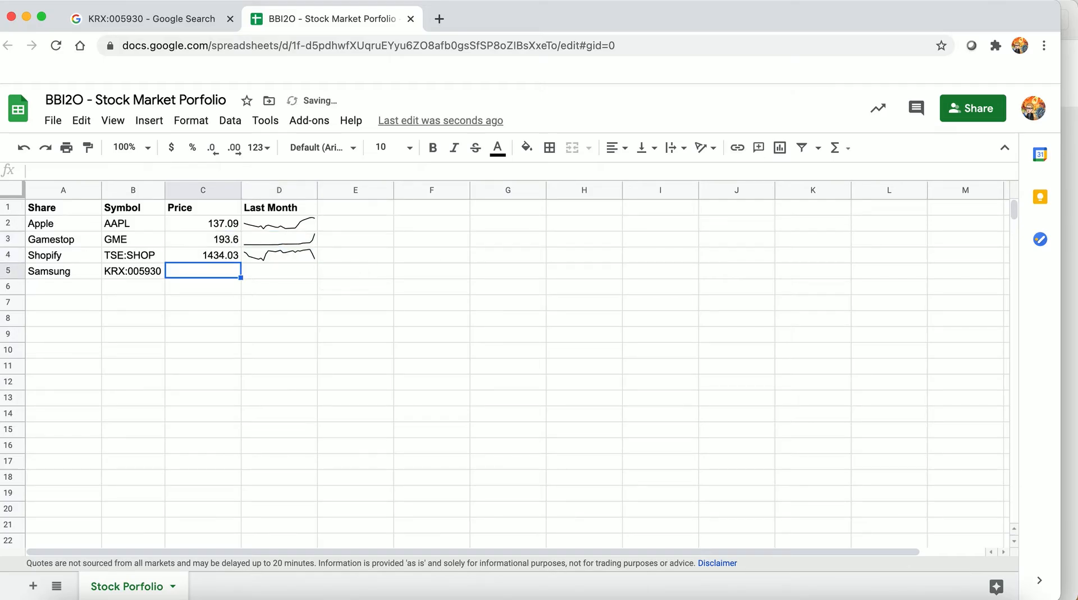
key(super+v)
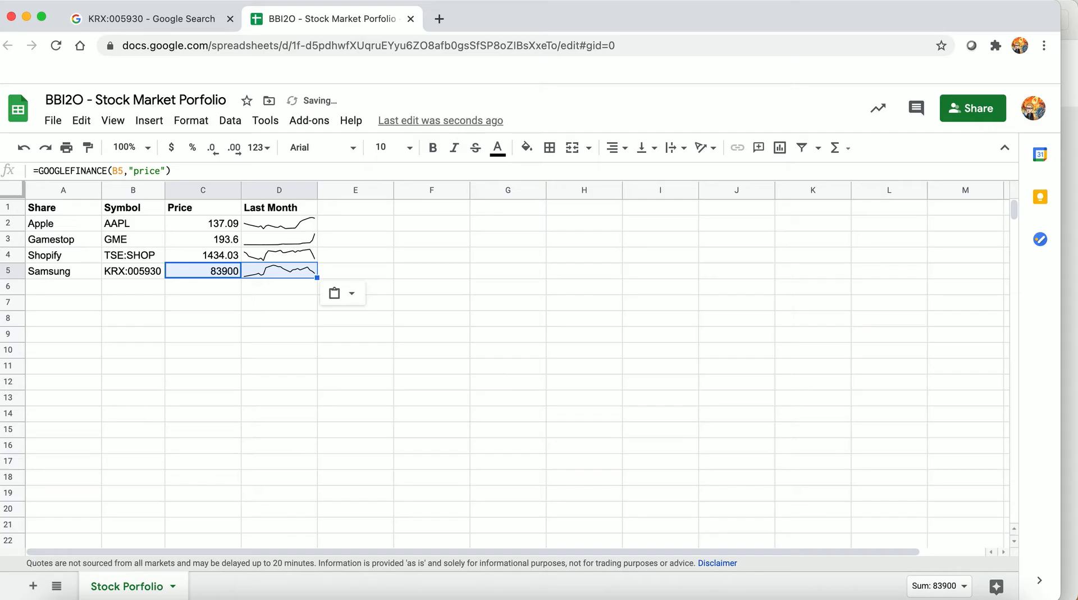
key(Down)
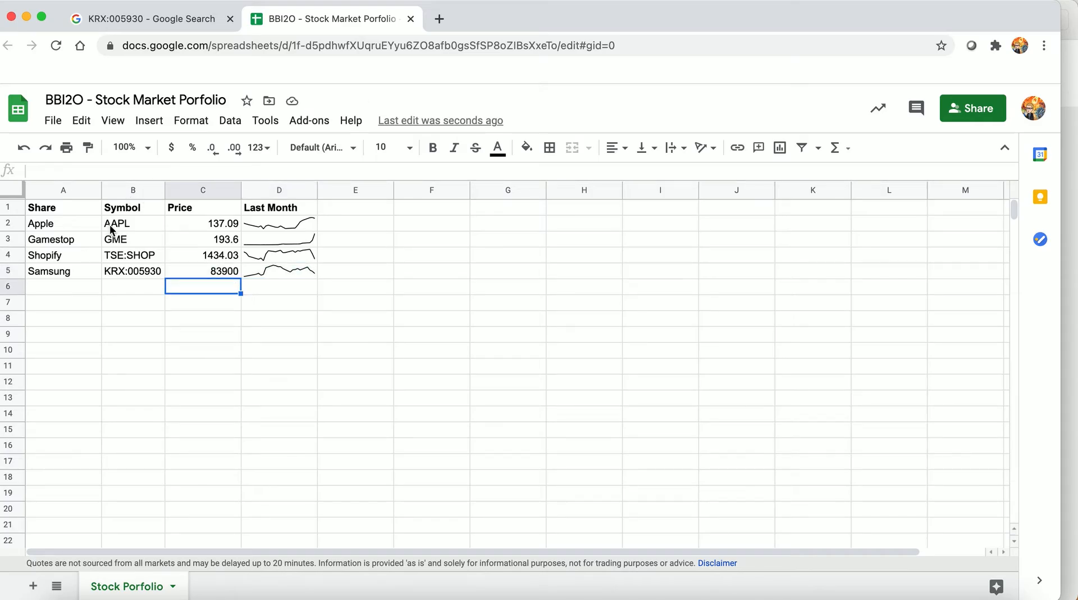
Apply alternating colors with a header to the table A1:D5, using the lime-green default style
click(55, 211)
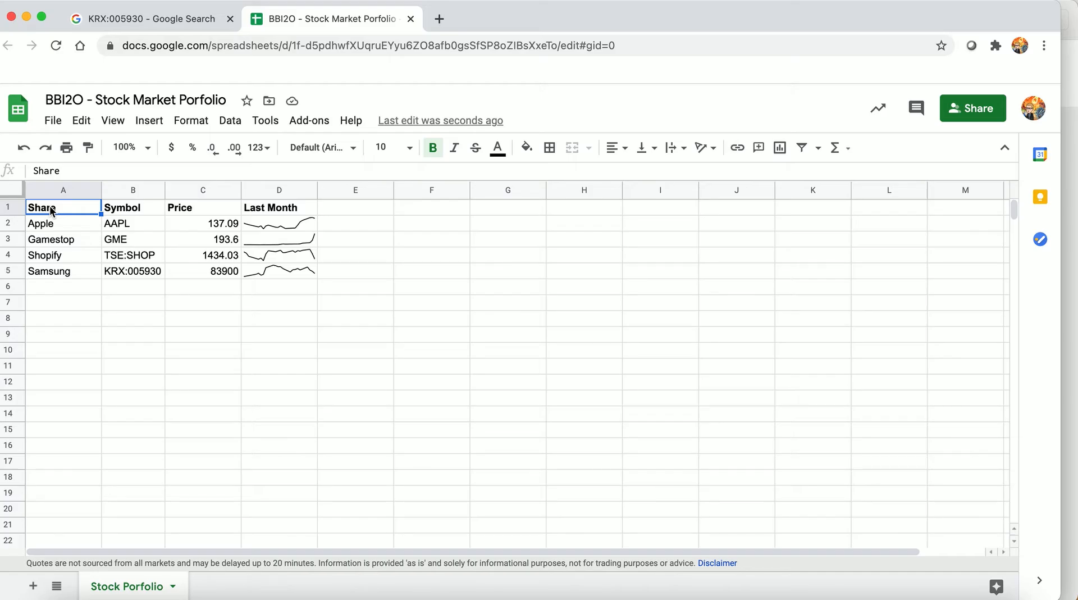
shift+click(191, 271)
shift+click(251, 268)
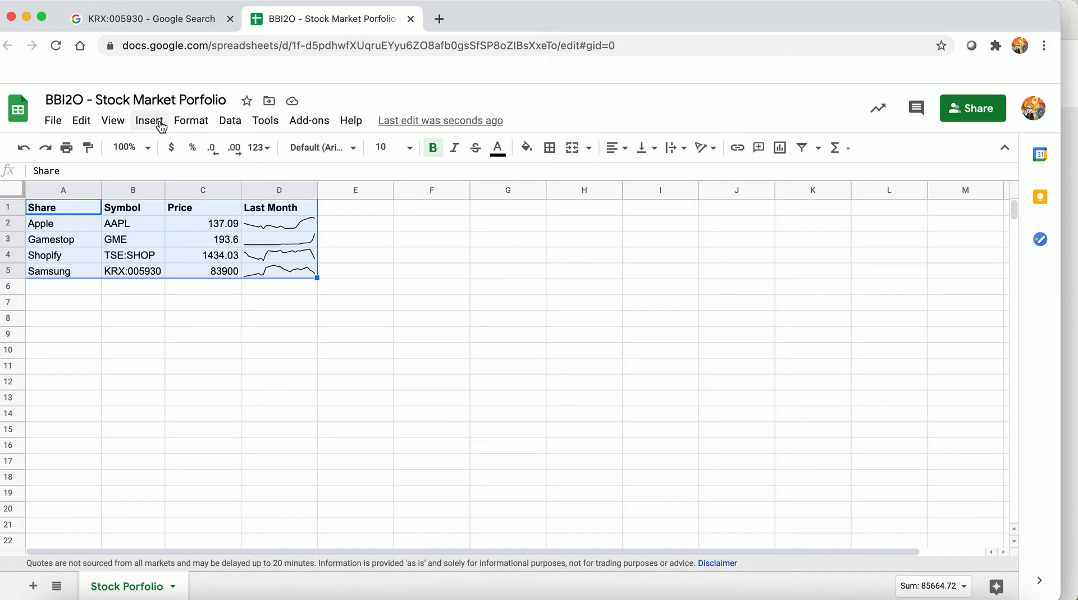
click(189, 120)
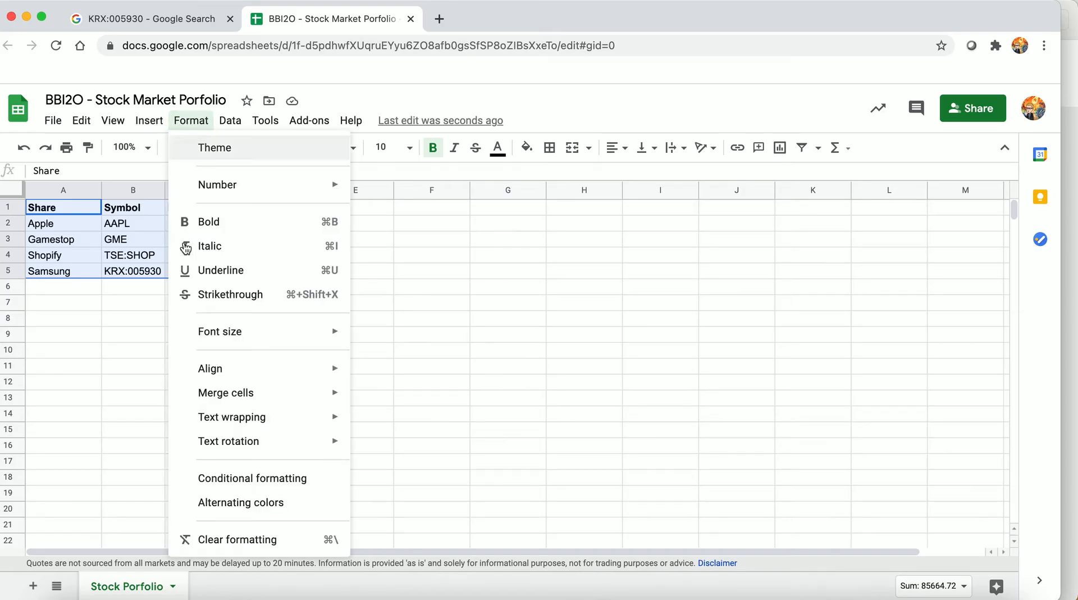
click(245, 502)
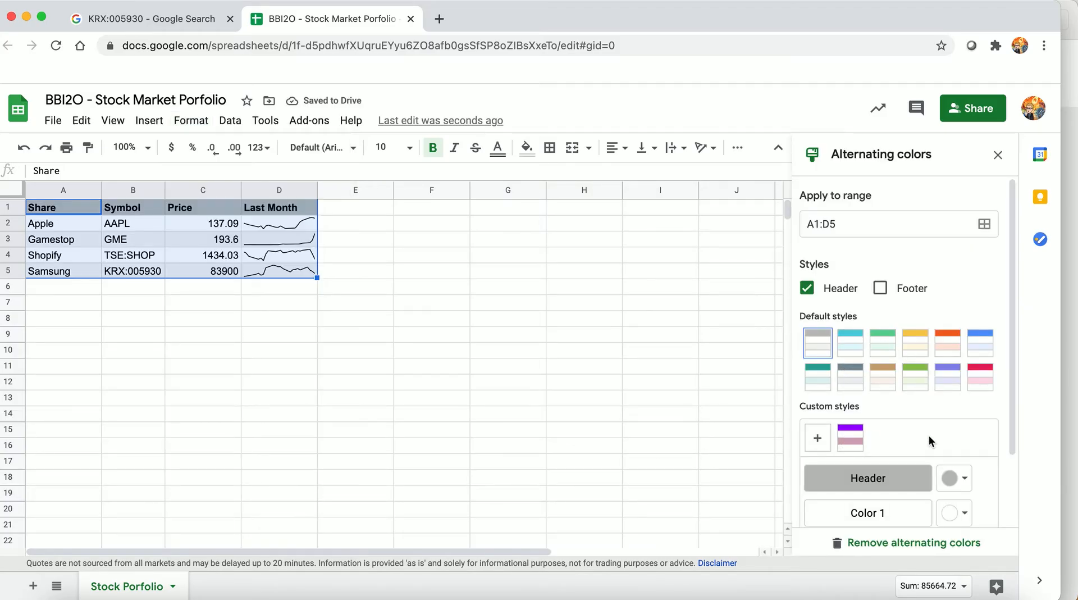
scroll(928, 435, down, 3)
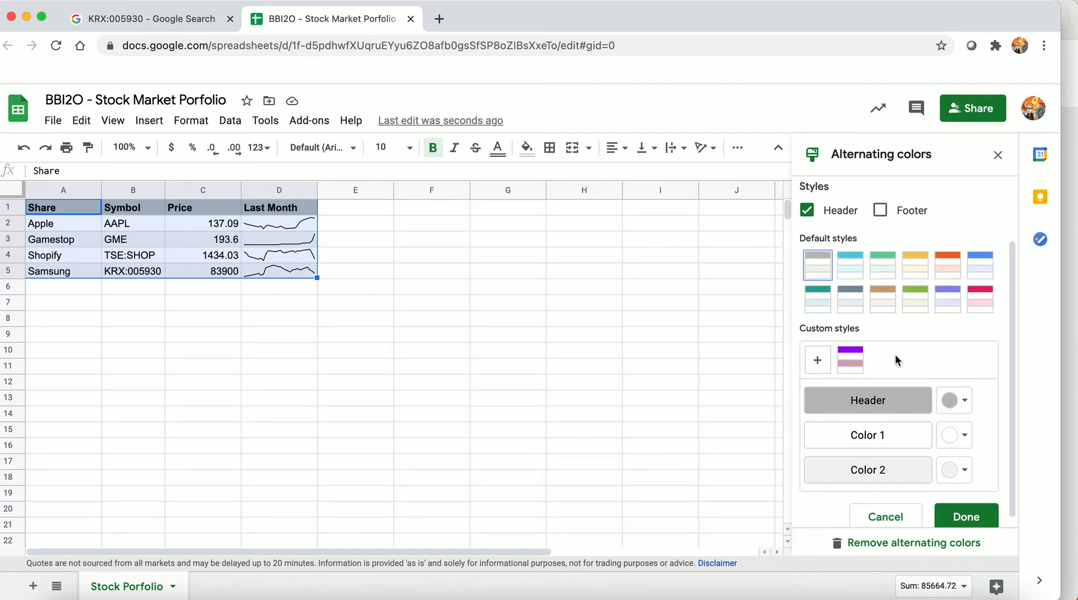
click(982, 303)
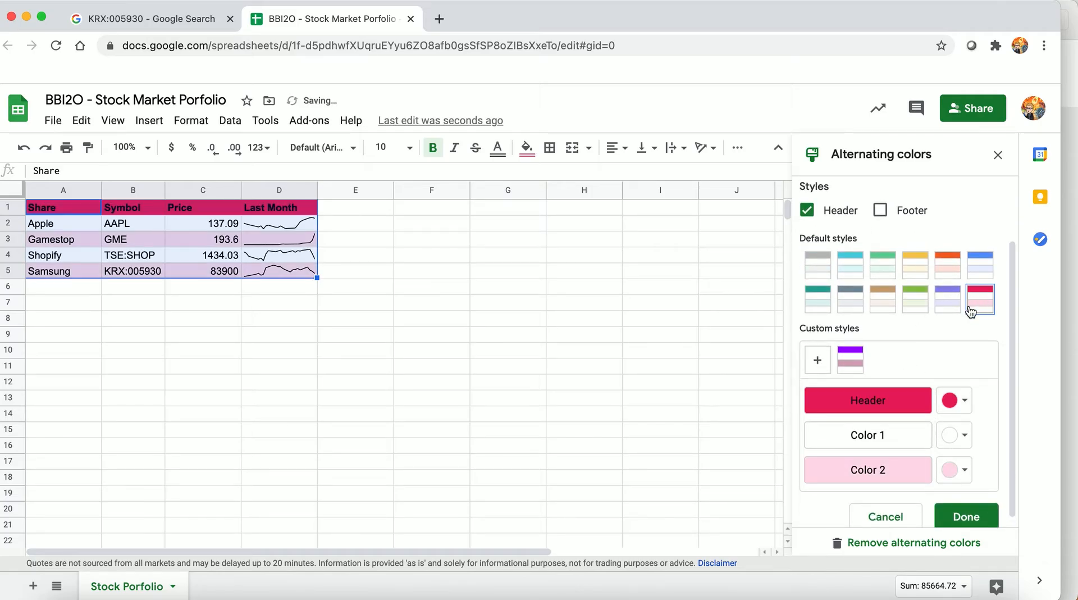
click(944, 306)
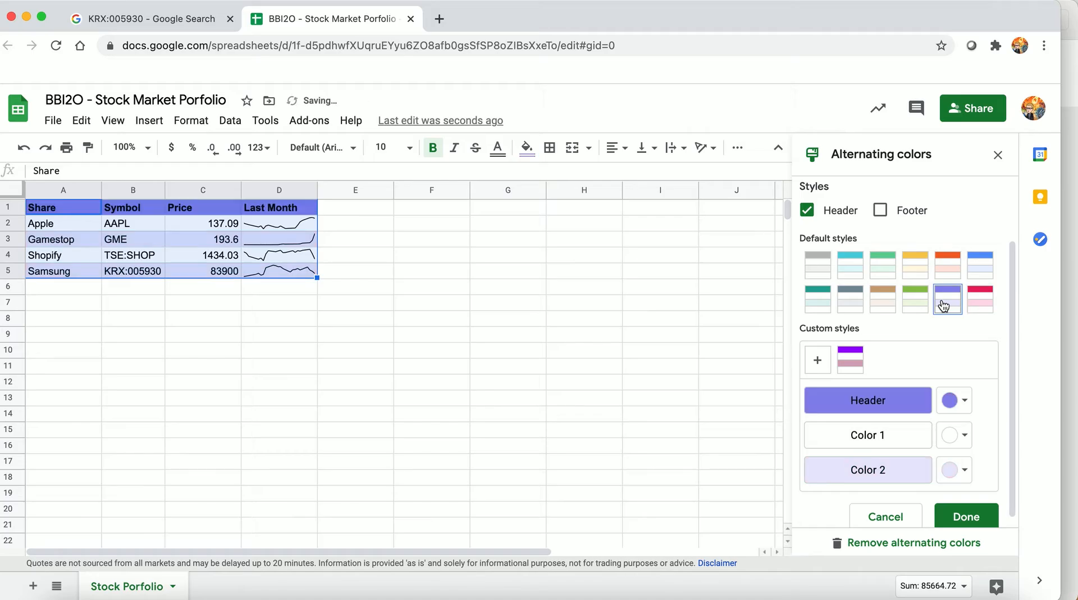
click(916, 301)
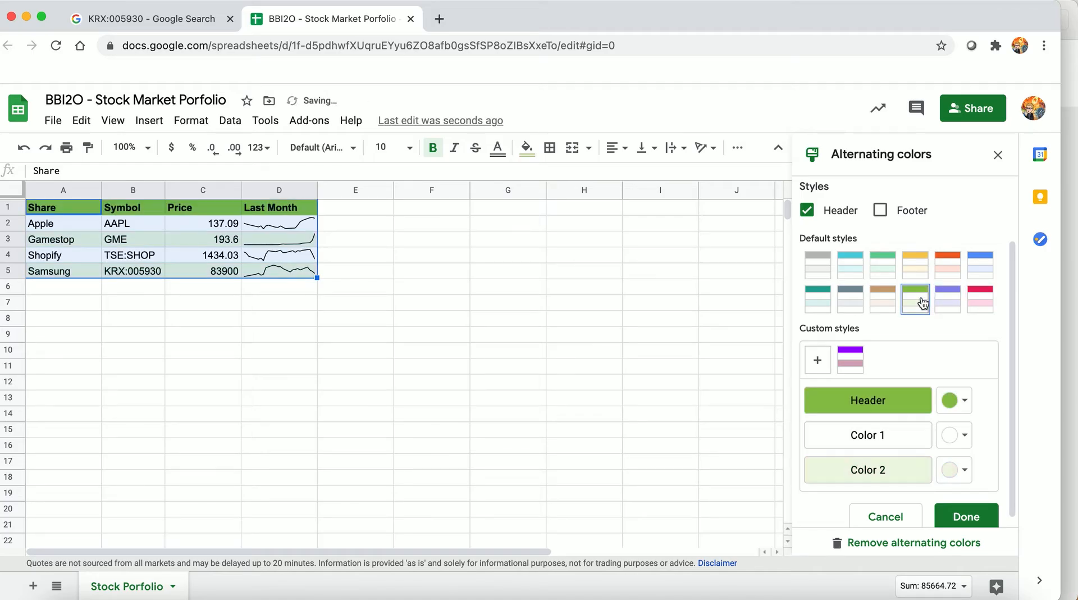
click(971, 519)
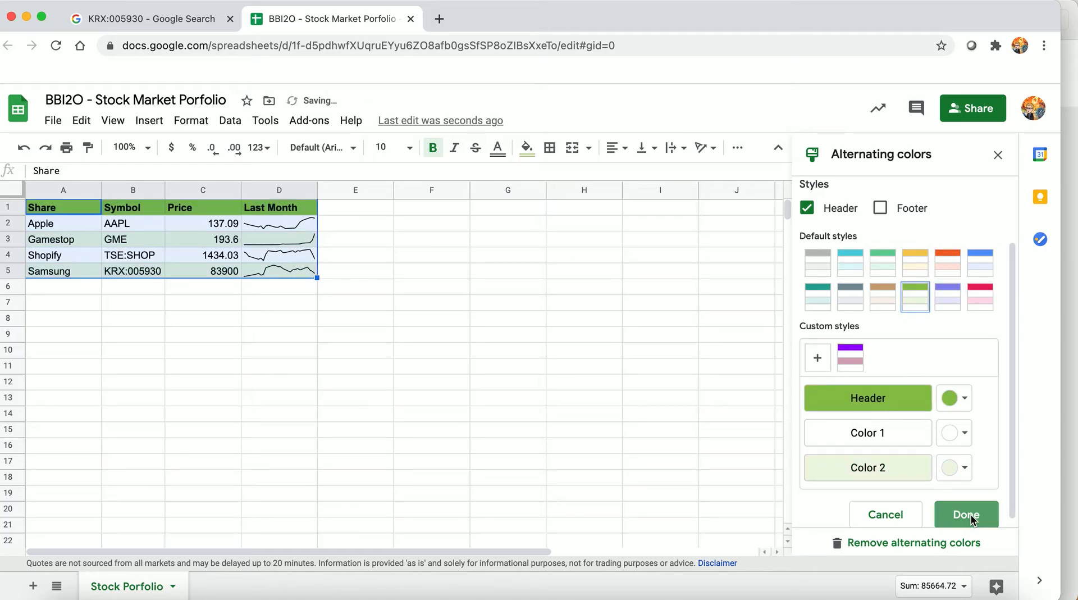
click(544, 409)
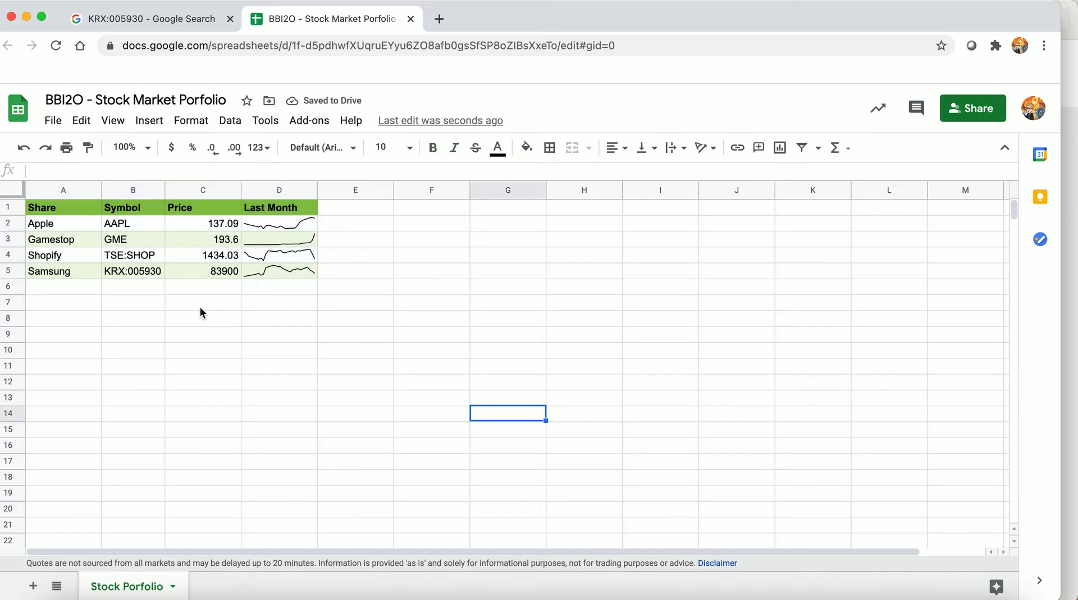
click(55, 241)
click(57, 254)
click(58, 272)
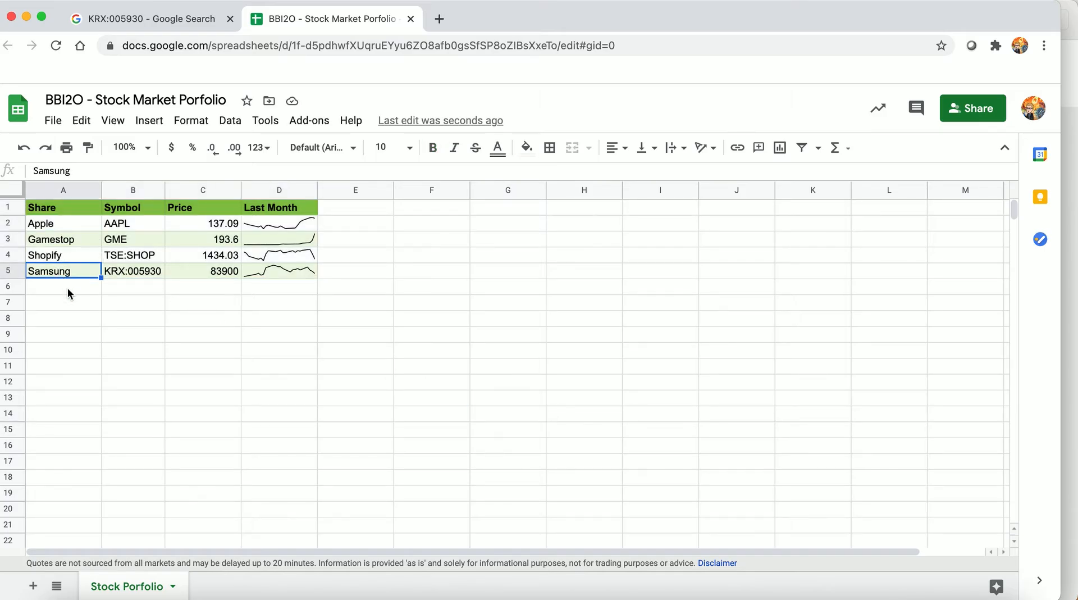
click(67, 288)
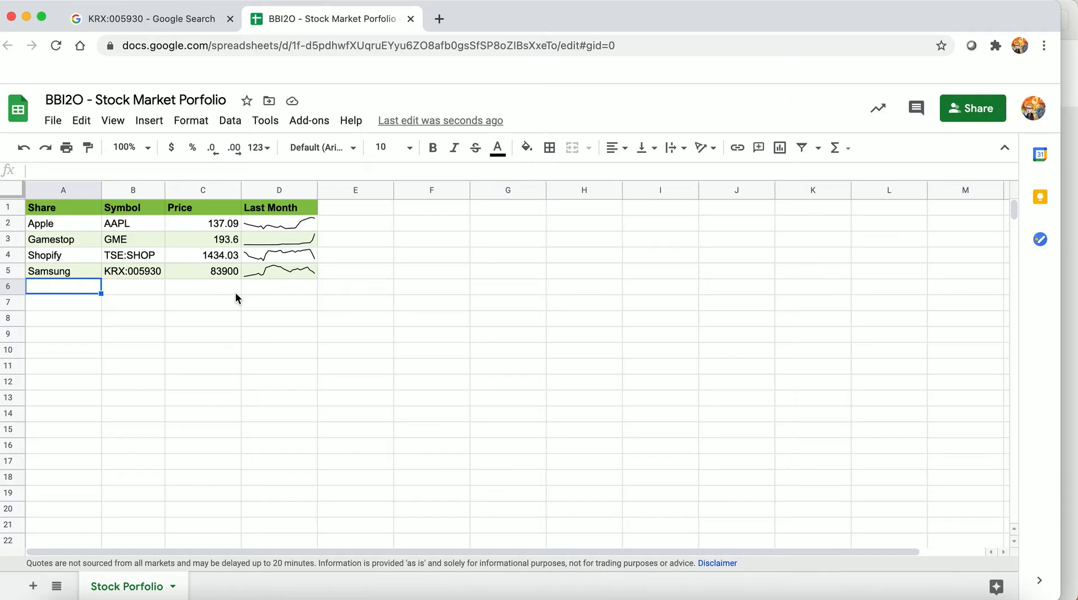
Insert two empty rows between Gamestop and Shopify in the share table
click(46, 259)
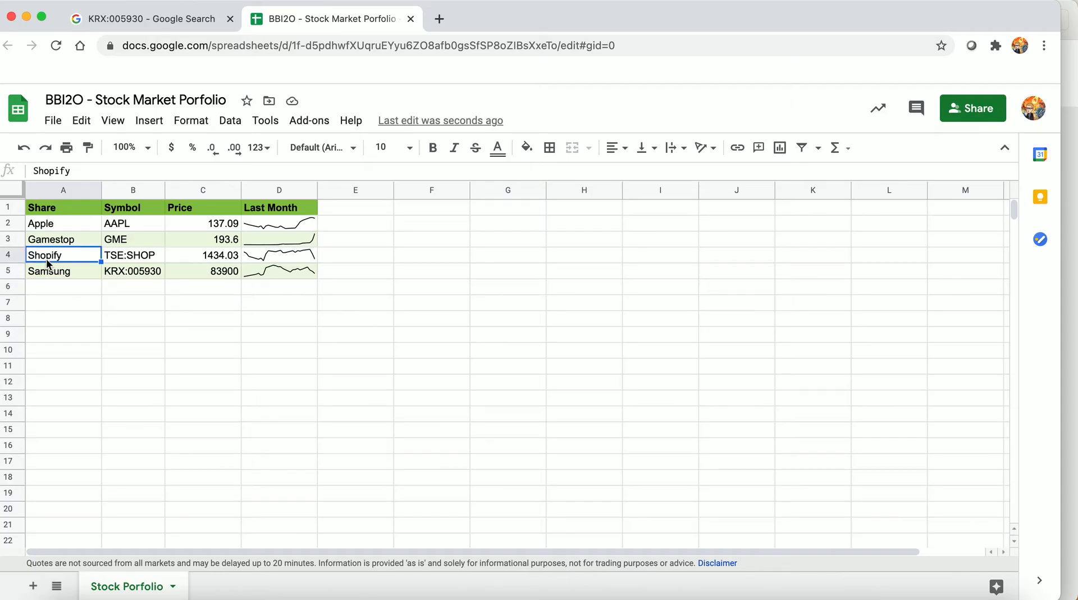
click(15, 255)
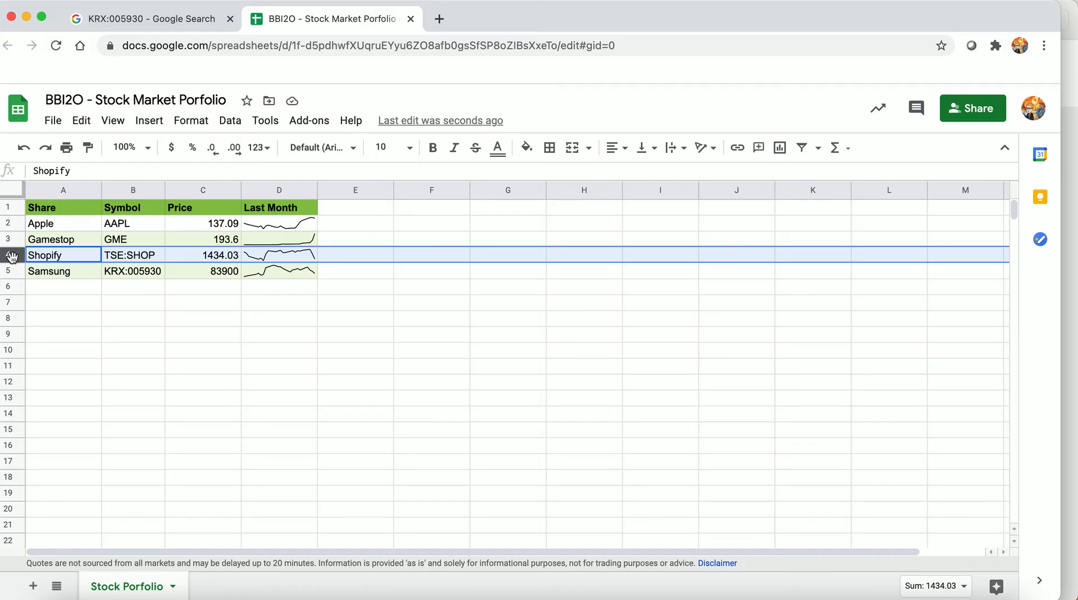
right_click(13, 262)
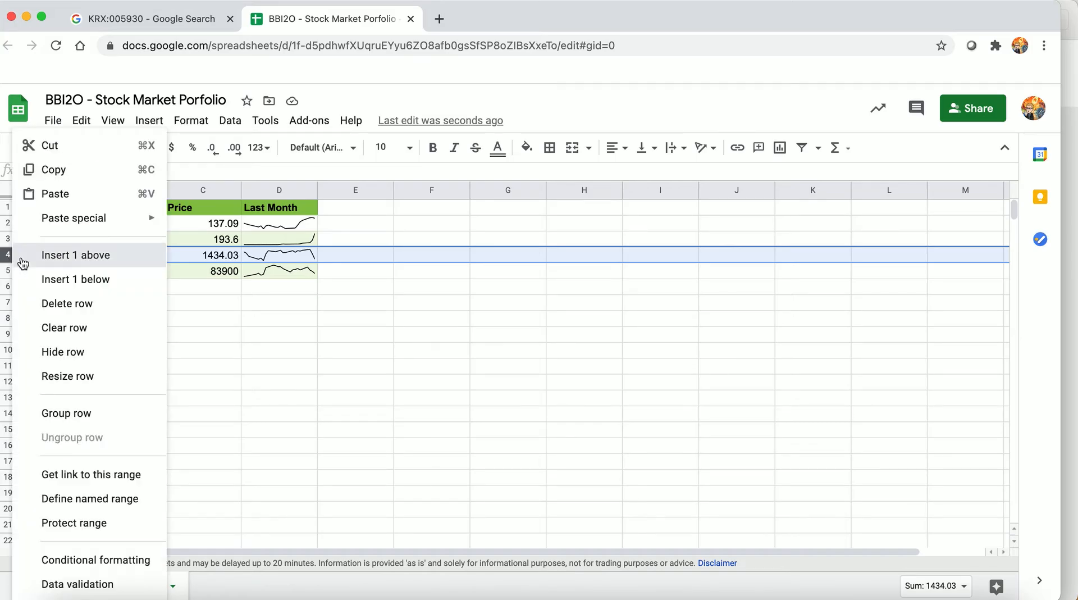
click(17, 258)
click(74, 284)
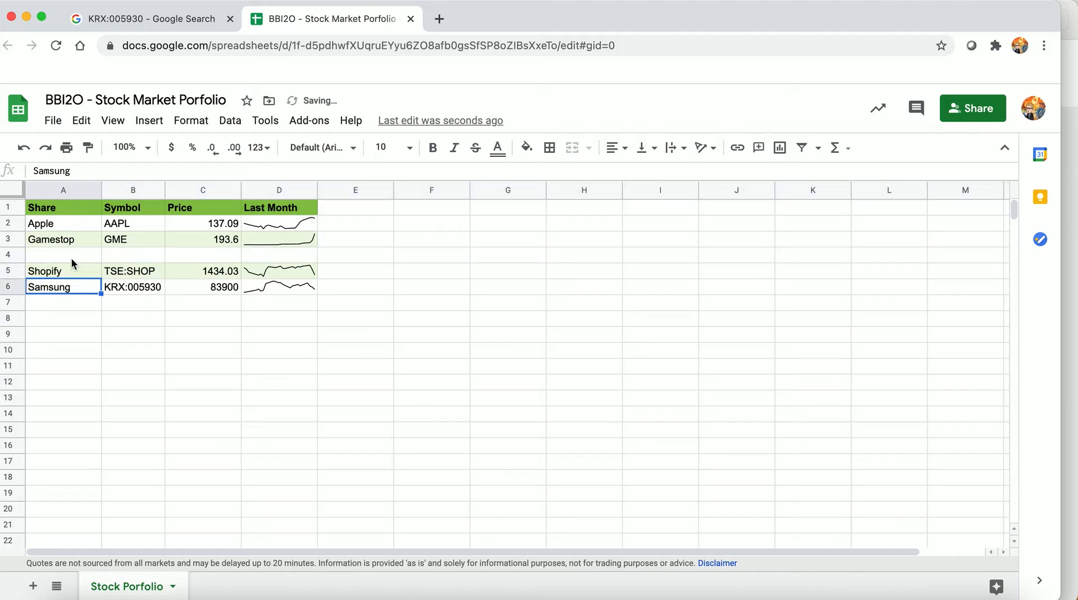
click(70, 256)
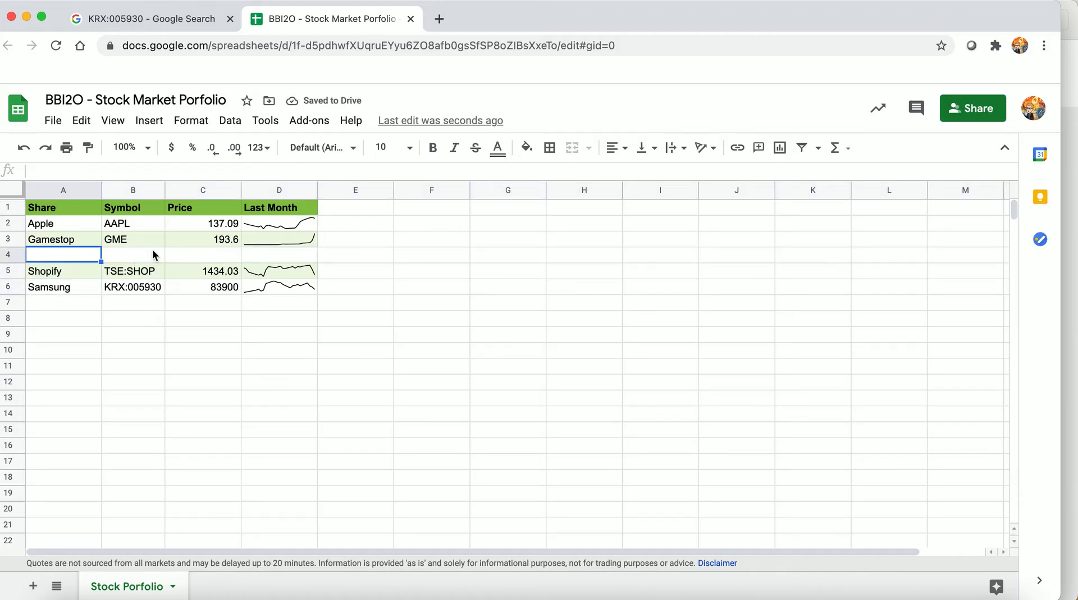
right_click(8, 256)
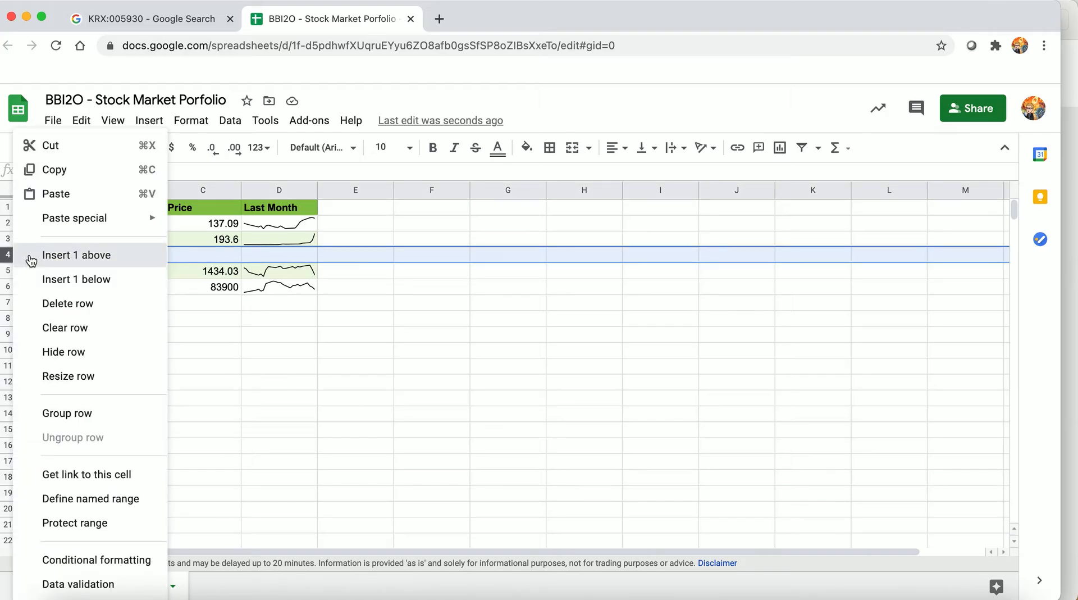
click(31, 257)
Enter Amazon and Facebook as share names in A4 and A5, the empty rows between Gamestop and Shopify
click(47, 254)
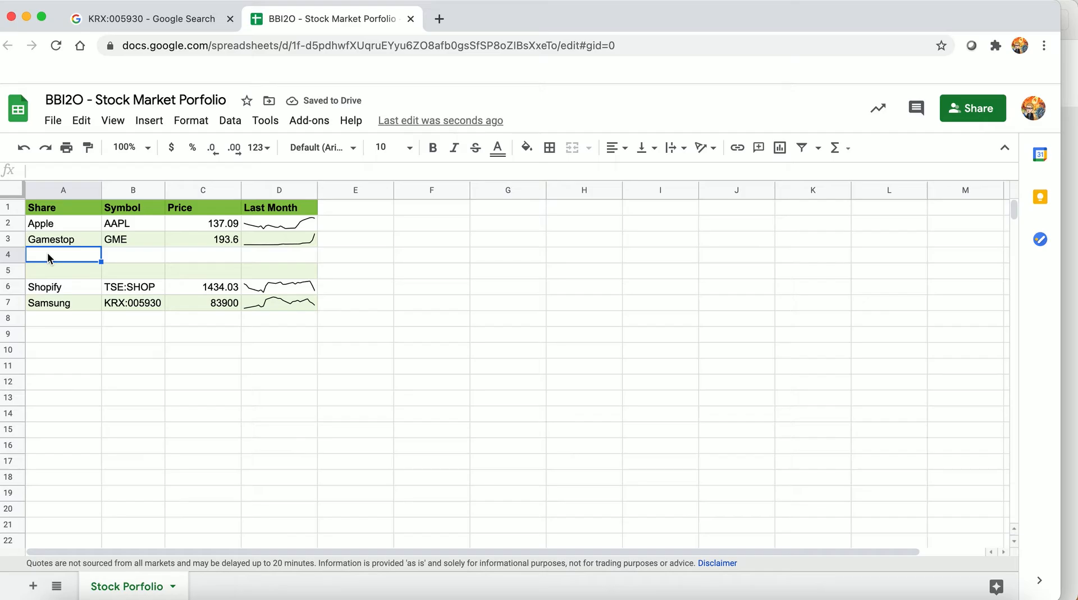
text(Amazon)
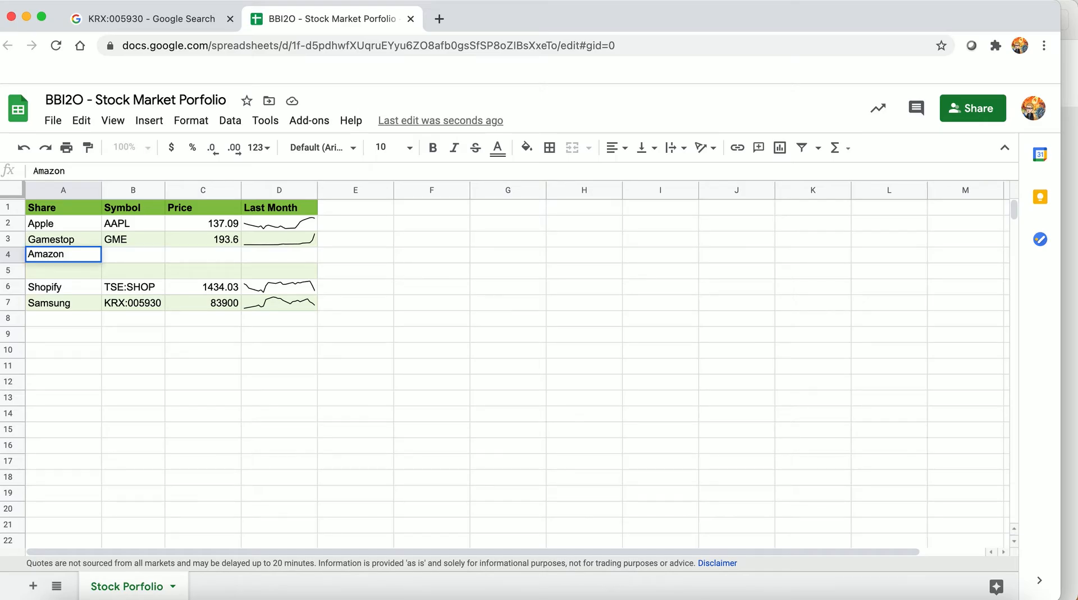
key(Return)
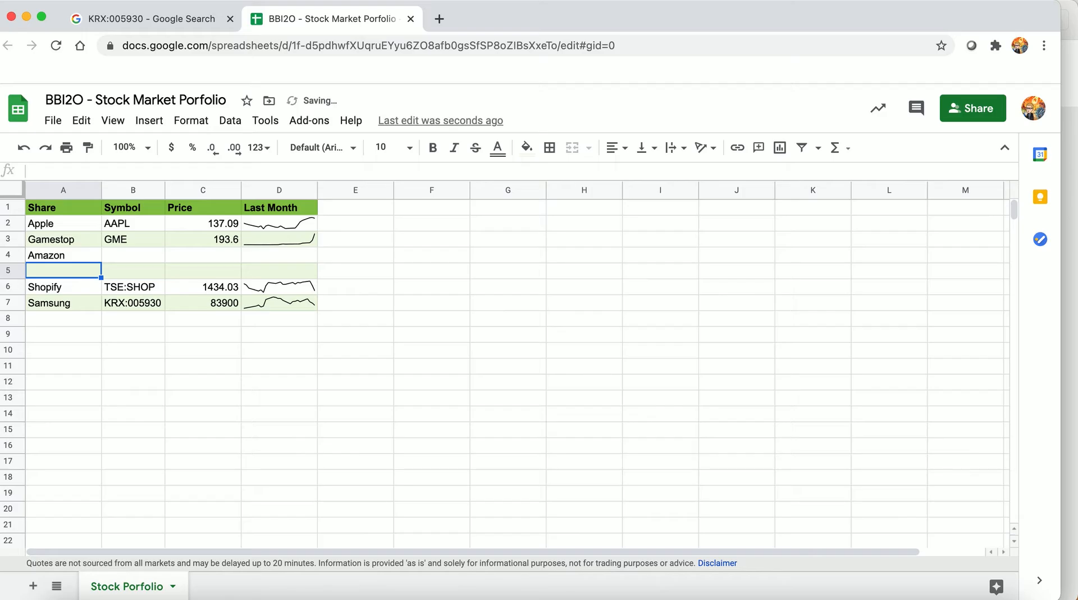
text(Facebook)
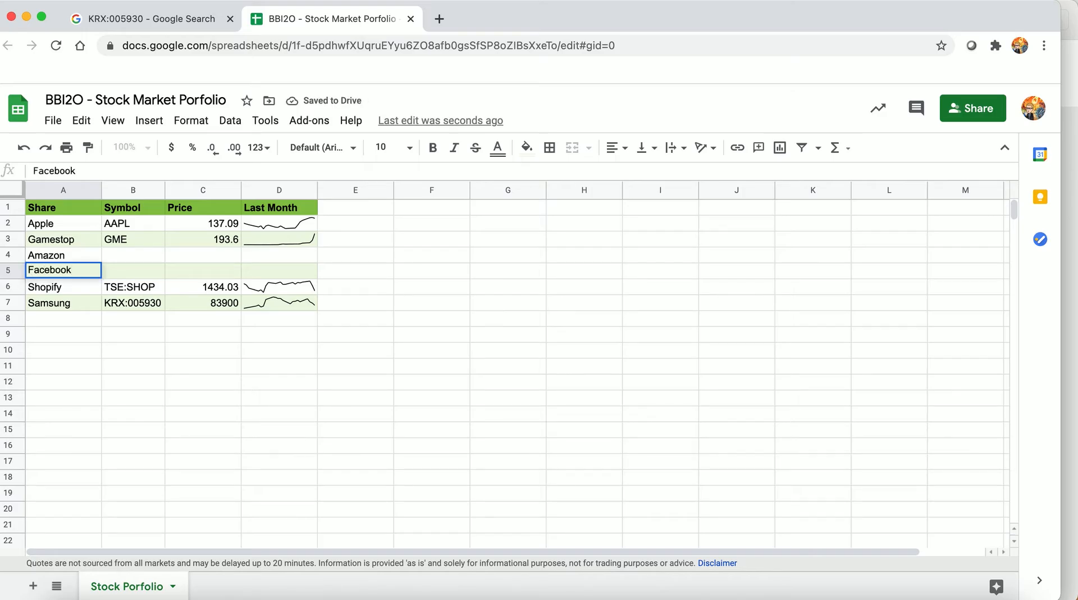
Copy Gamestop's Price and Last Month formulas from C3:D3 into the Amazon and Facebook rows
key(Up)
key(Up)
key(Right)
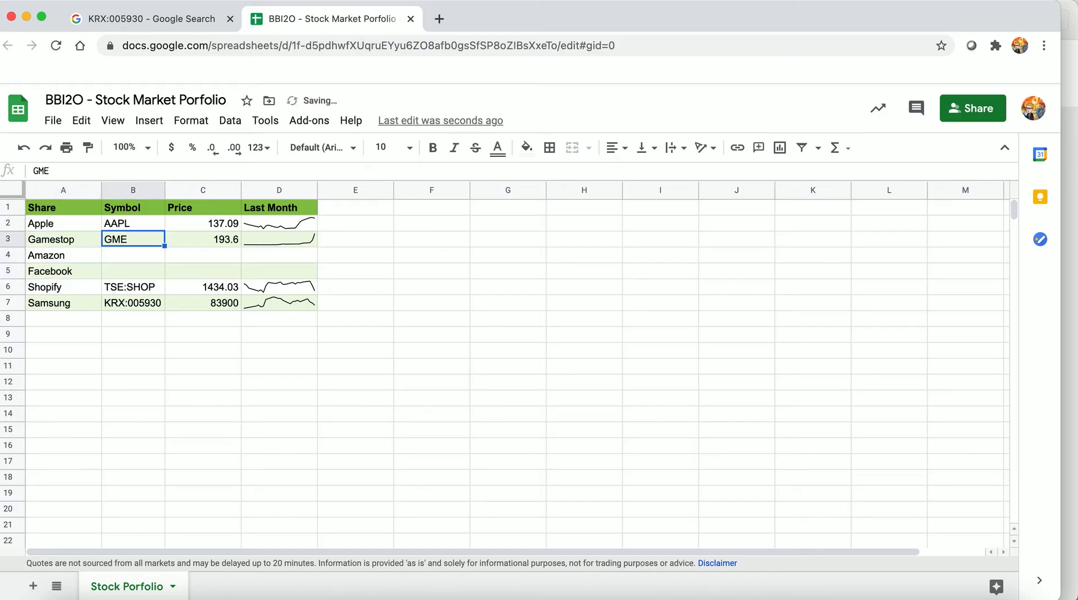
key(Right)
key(shift+Right)
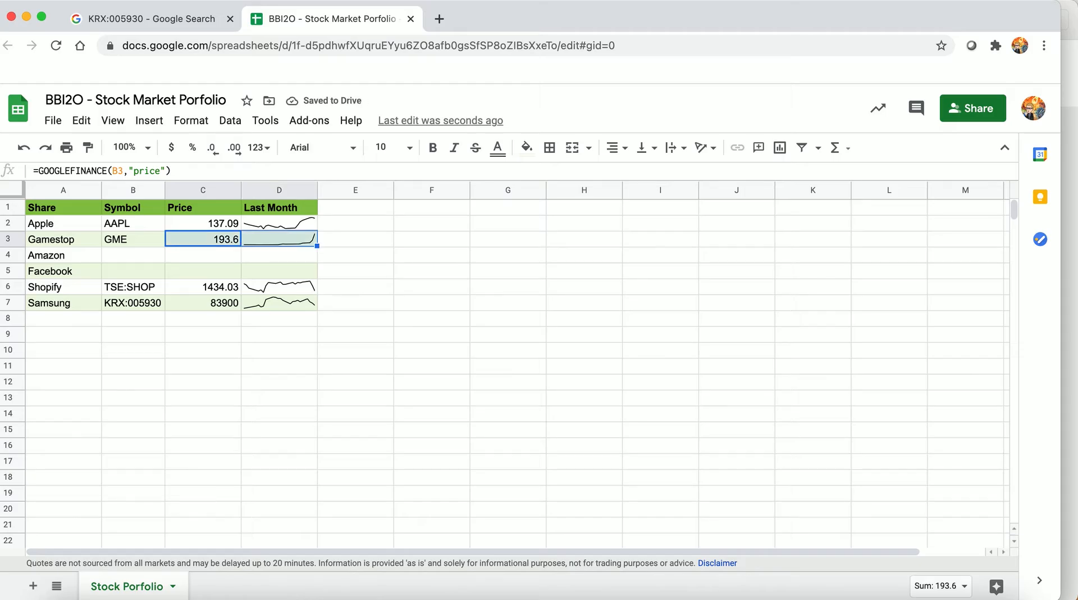
key(ctrl+c)
key(Down)
key(ctrl+v)
key(Down)
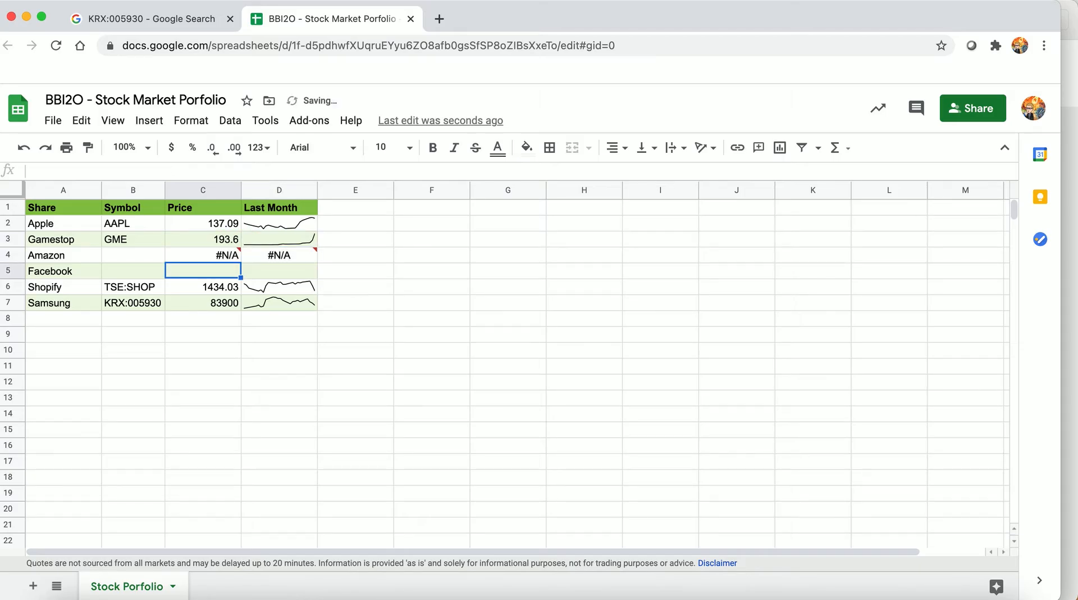
key(ctrl+v)
Enter the symbols AMZN for Amazon in B4 and FB for Facebook in B5
key(Left)
key(Up)
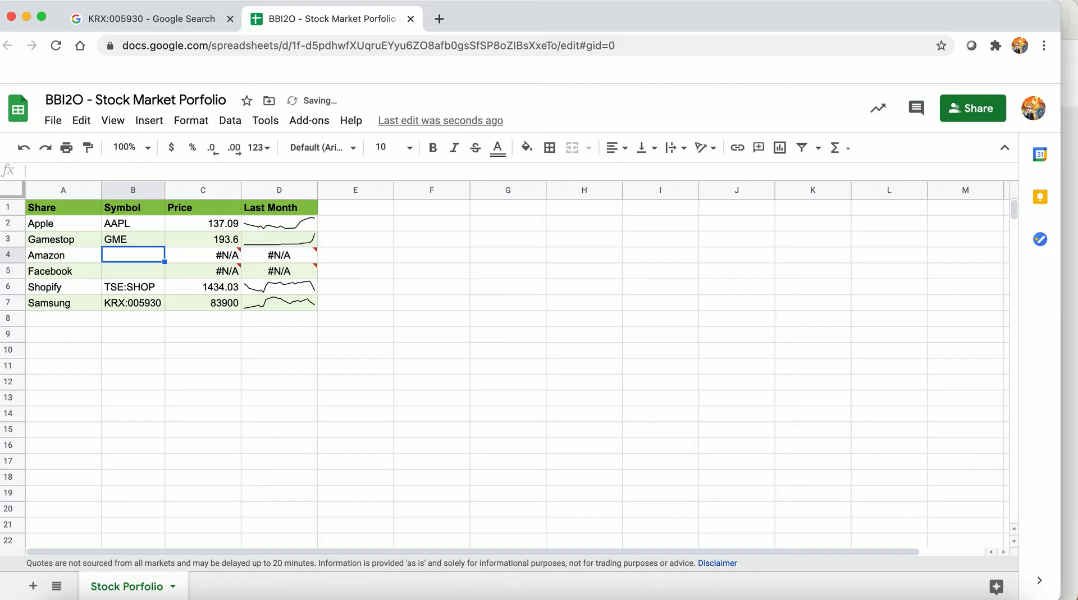
text(AMZN)
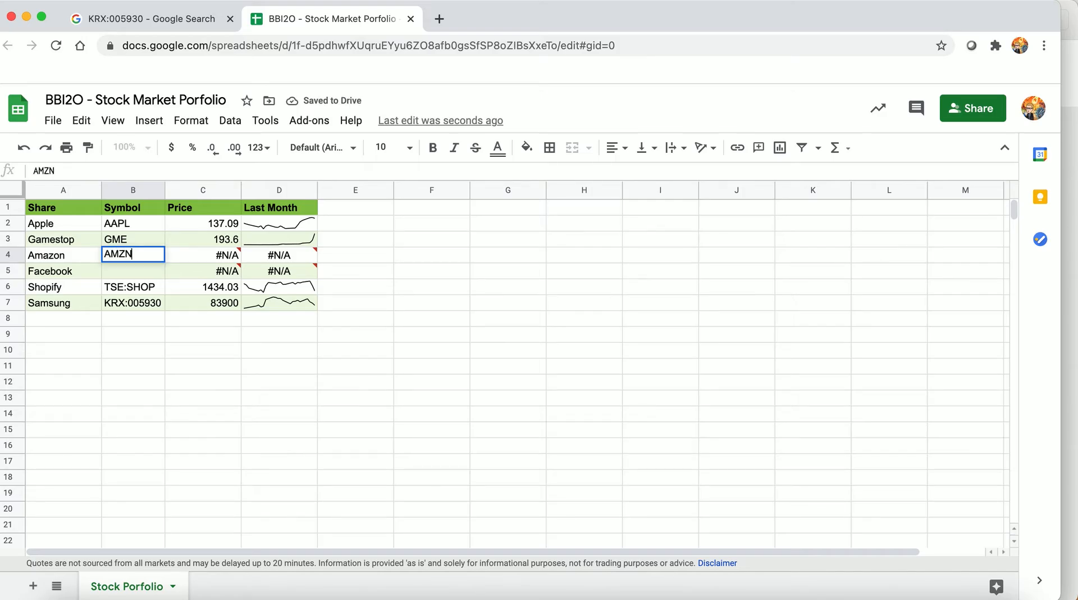
key(Return)
text(FB)
key(Return)
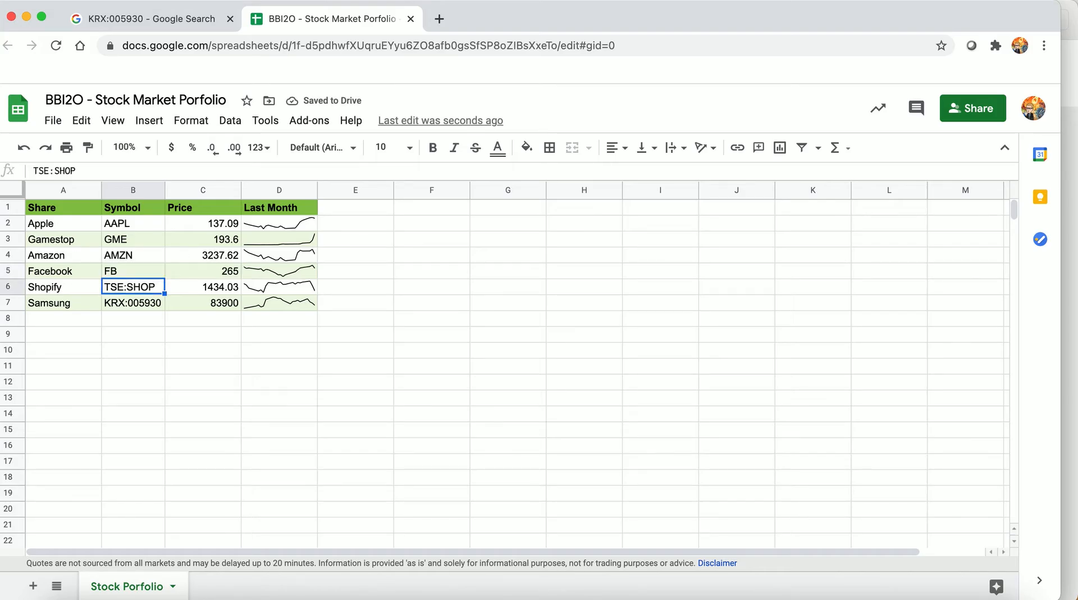
Apply the custom number format #.## to the share prices in C2:C7
click(220, 223)
drag(220, 223, 224, 300)
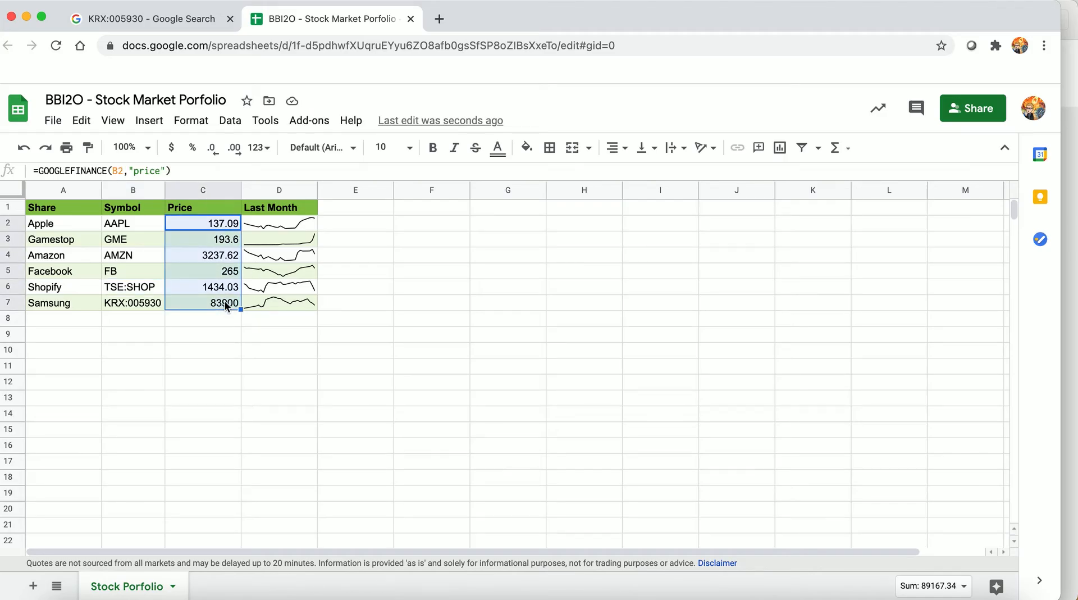
click(204, 121)
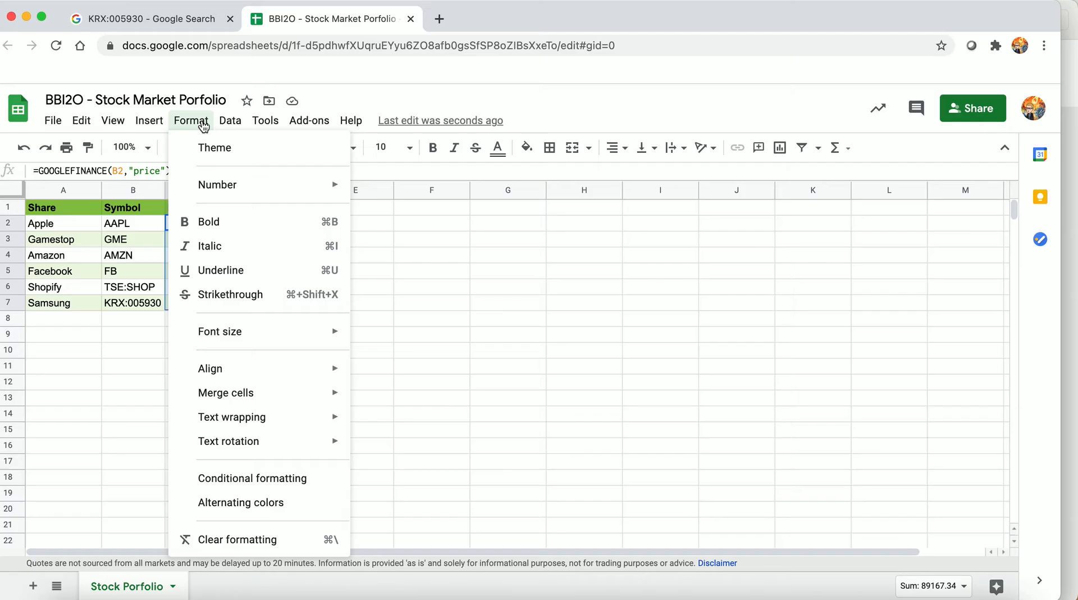
mouse_move(212, 184)
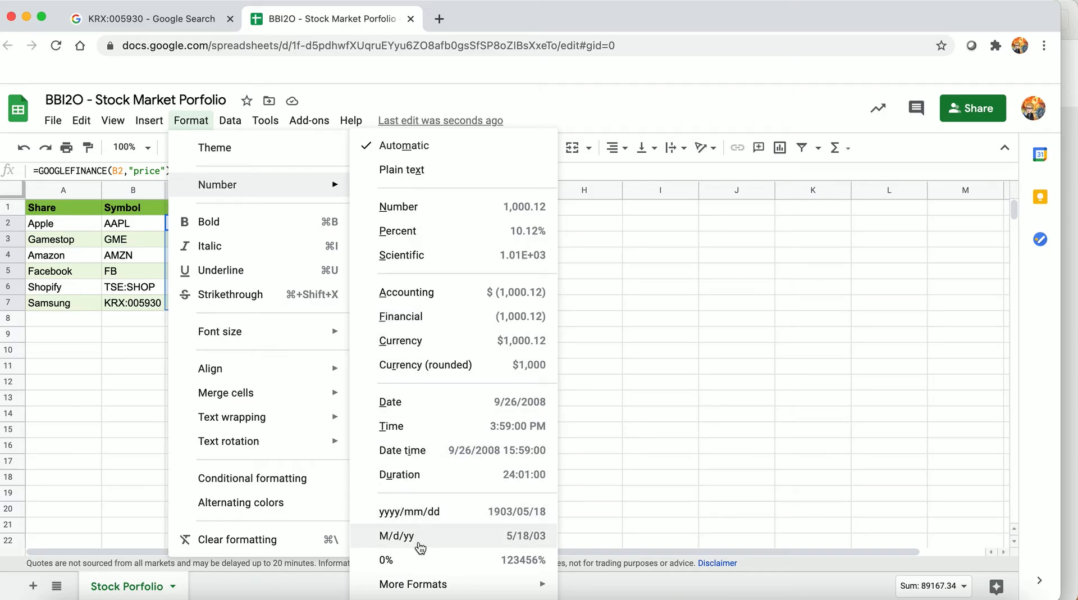
mouse_move(421, 587)
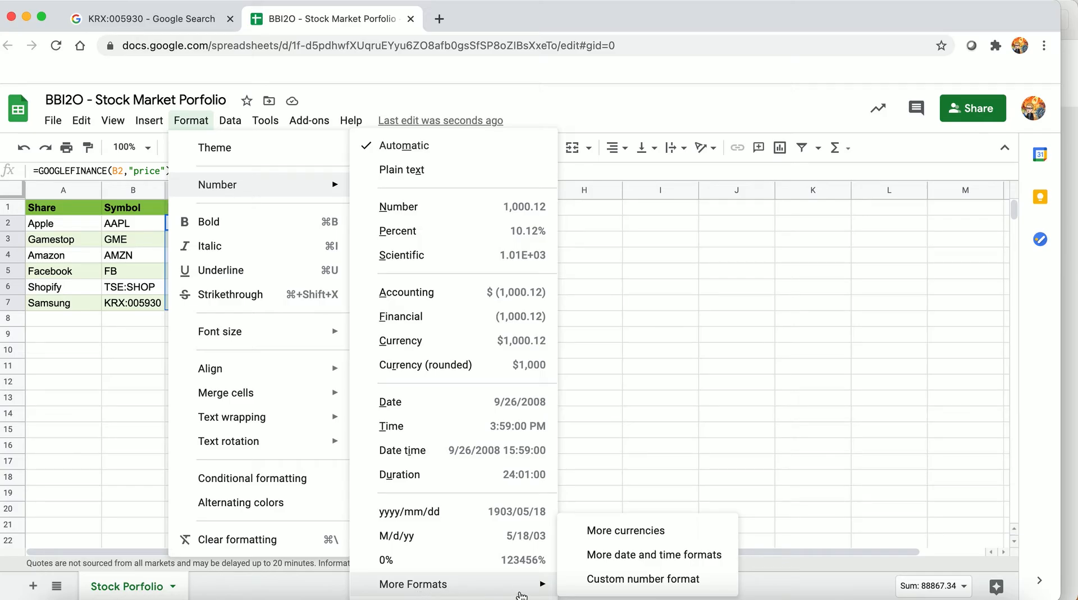
click(605, 584)
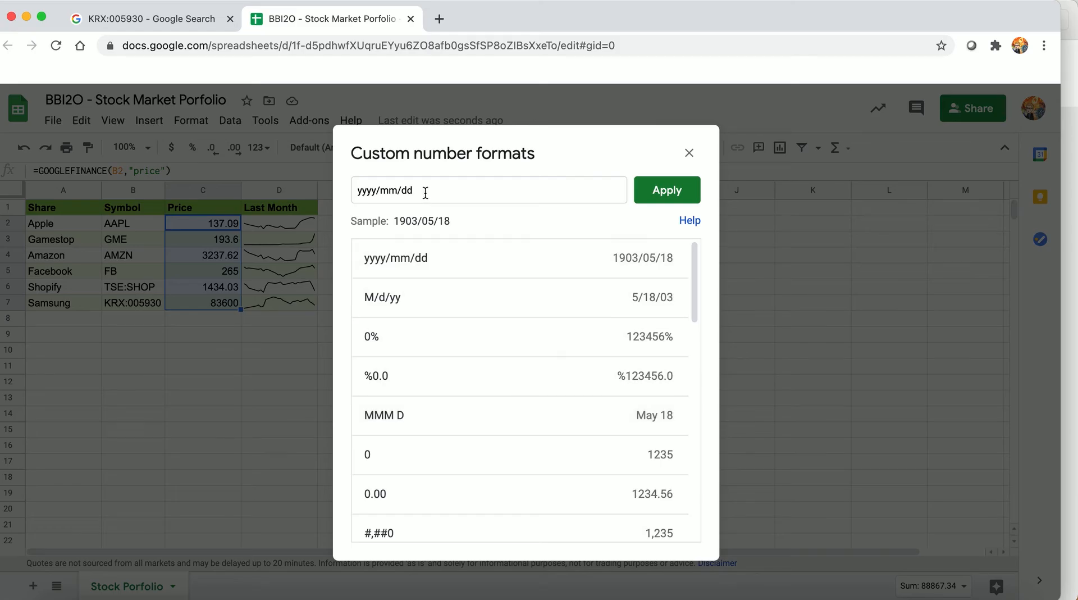
drag(425, 193, 325, 188)
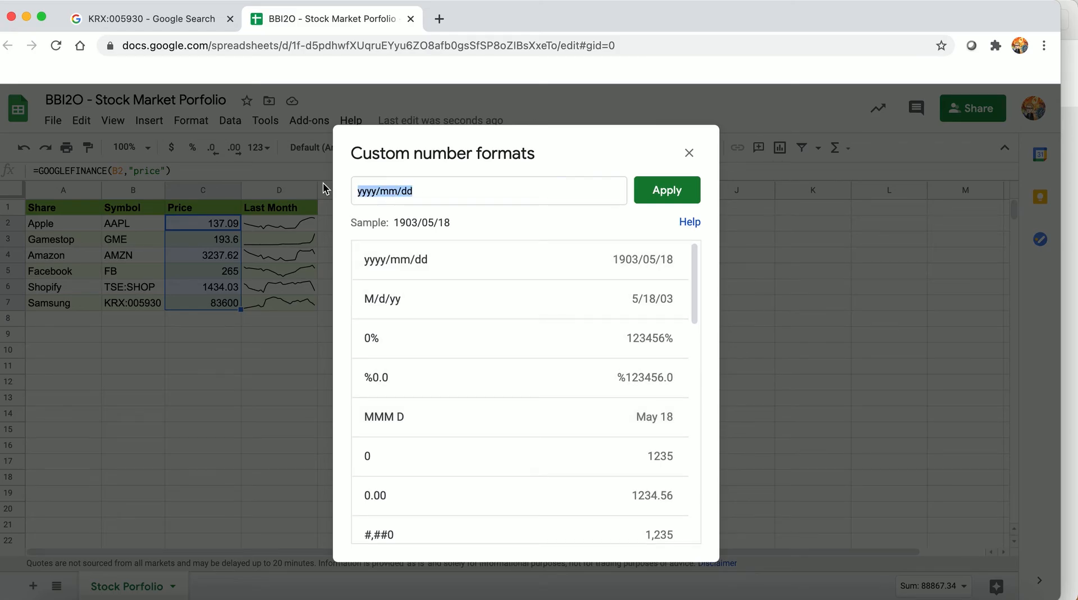
text(#.##)
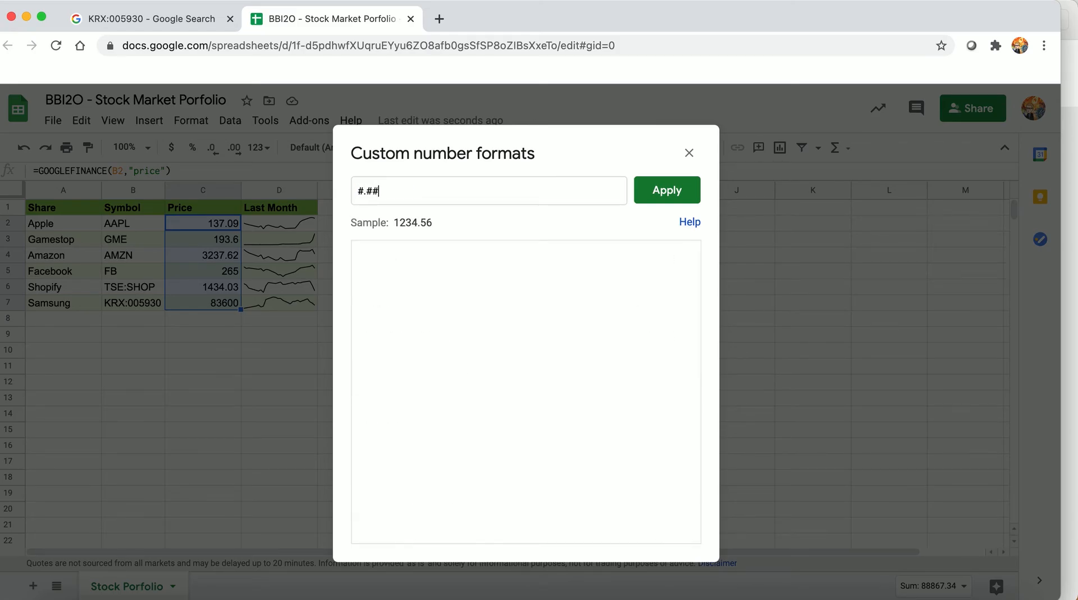
click(654, 192)
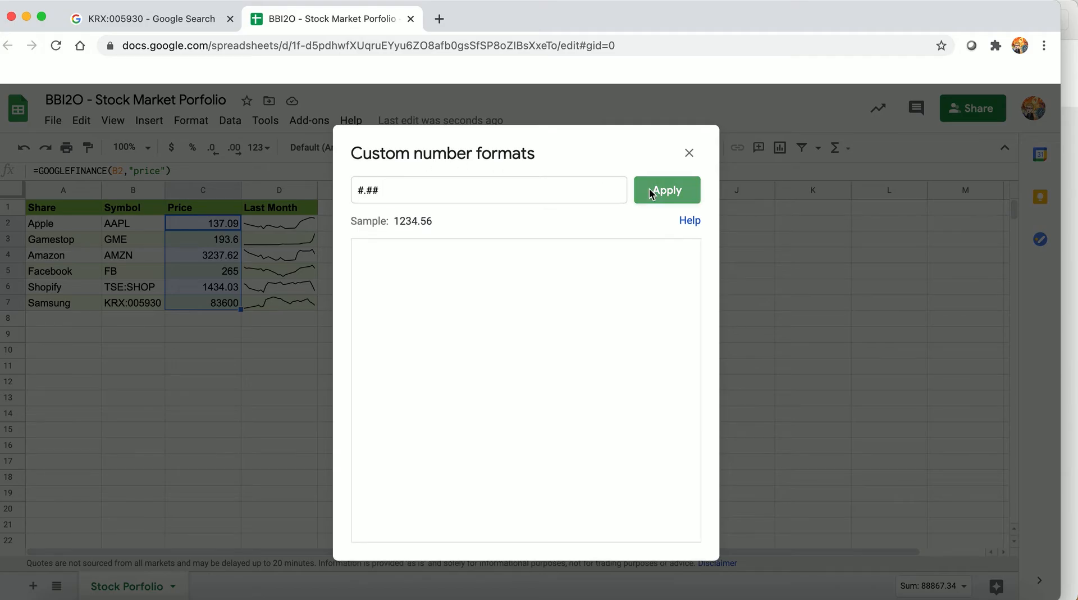
click(373, 334)
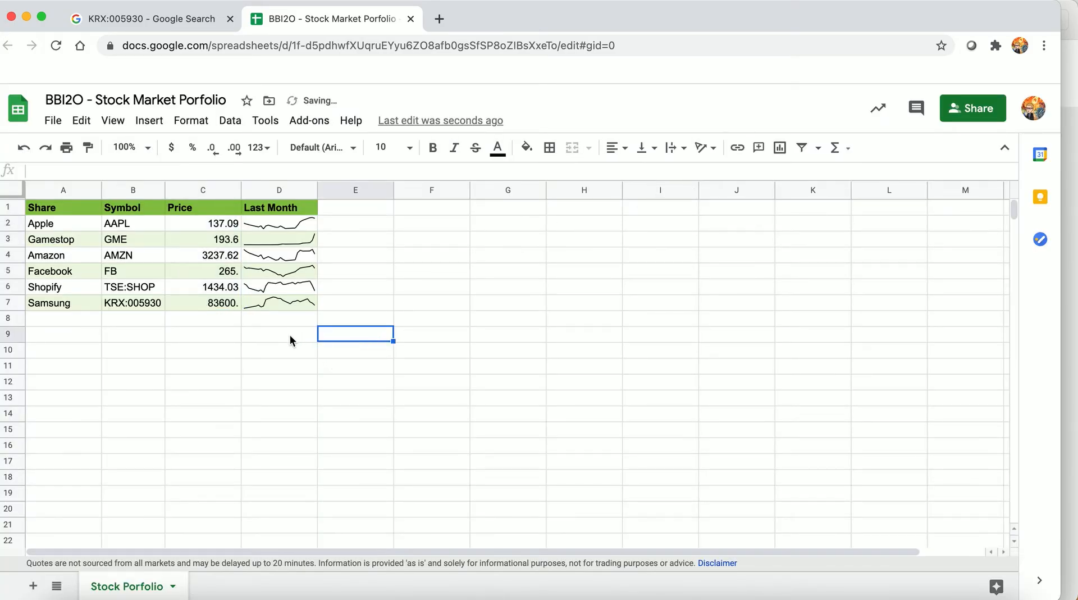
click(229, 304)
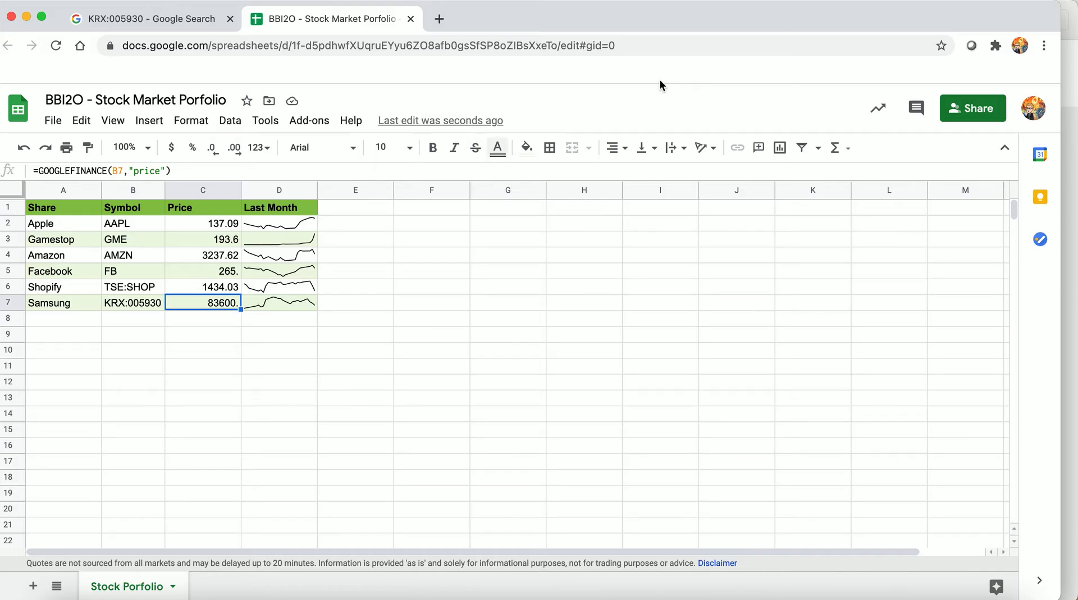
Start a GOOGLEFINANCE formula in F1 with the symbol "GME" and the attribute "price"
click(367, 212)
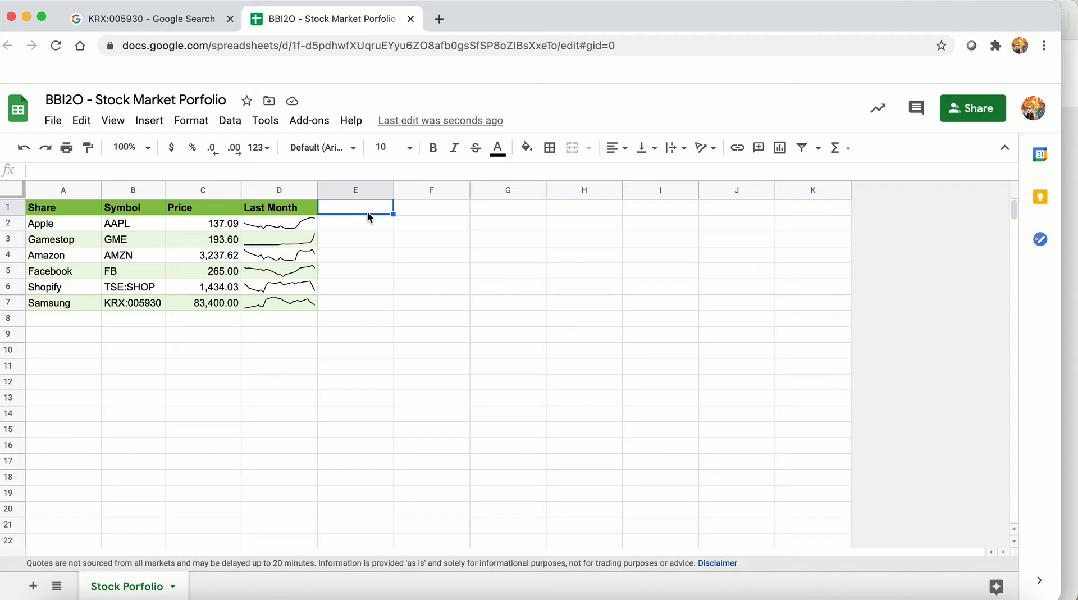
key(Right)
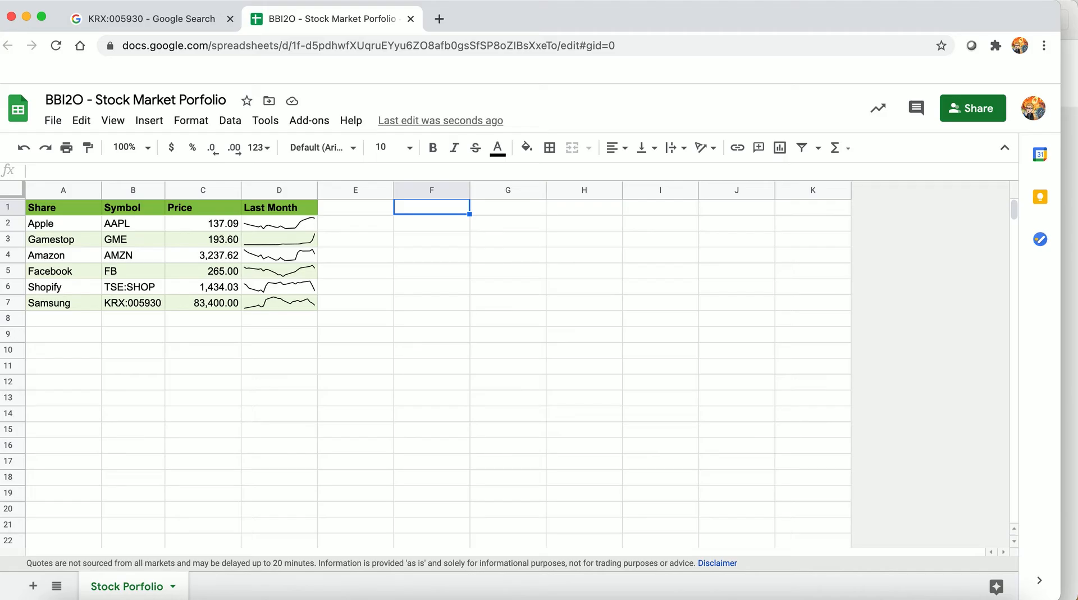
text(=)
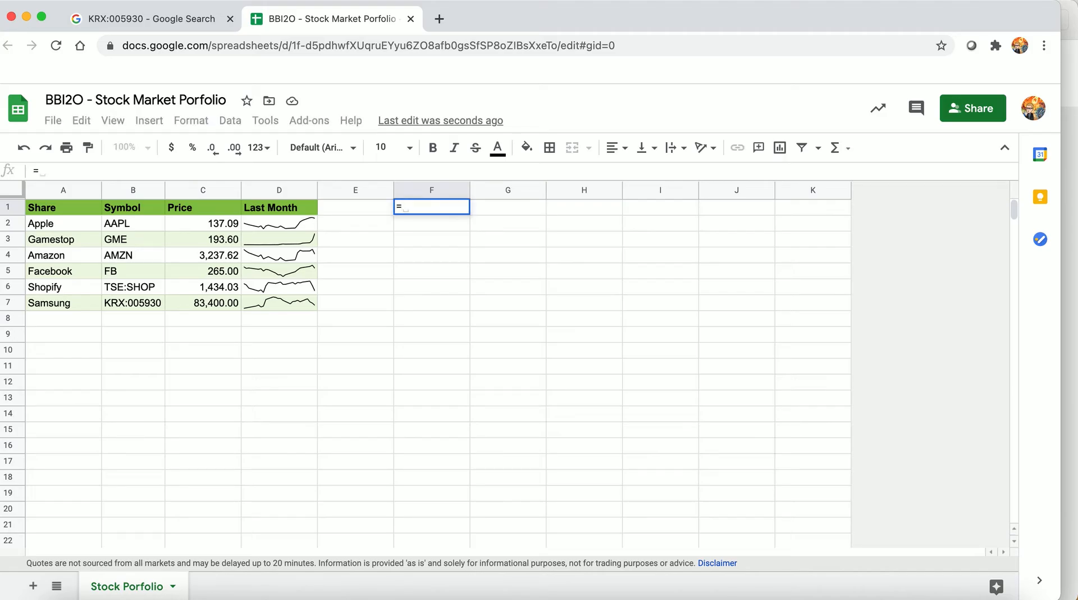
text(GO)
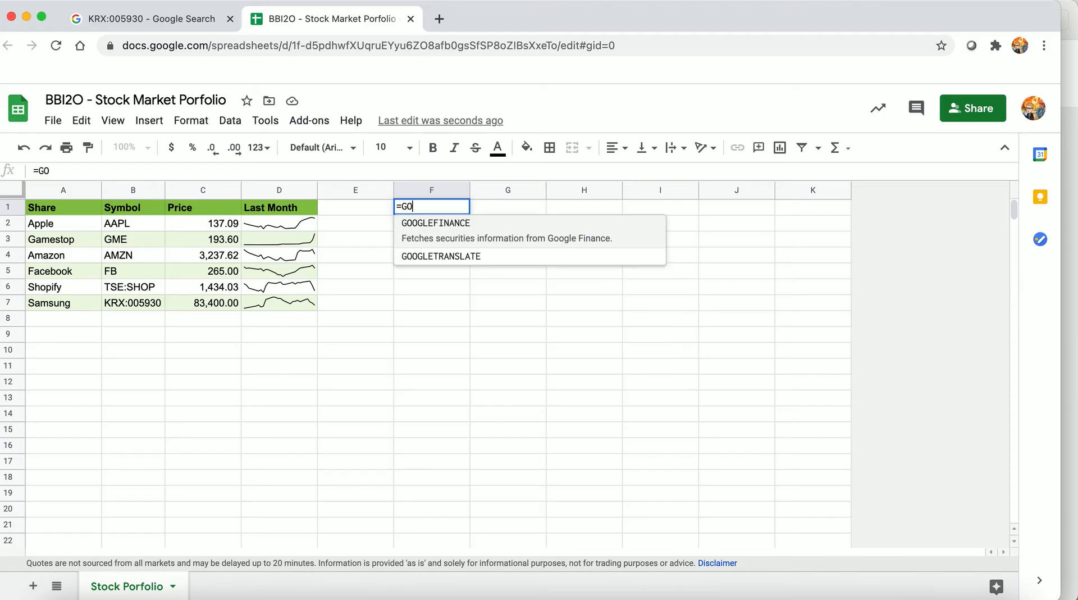
text(OGLEFINANCE)
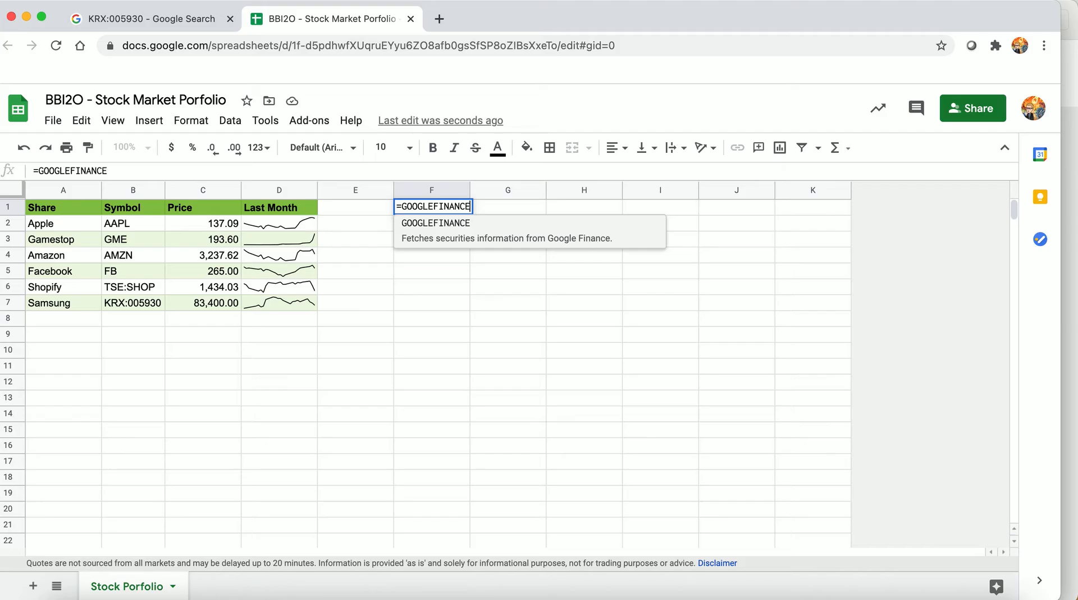
text(()
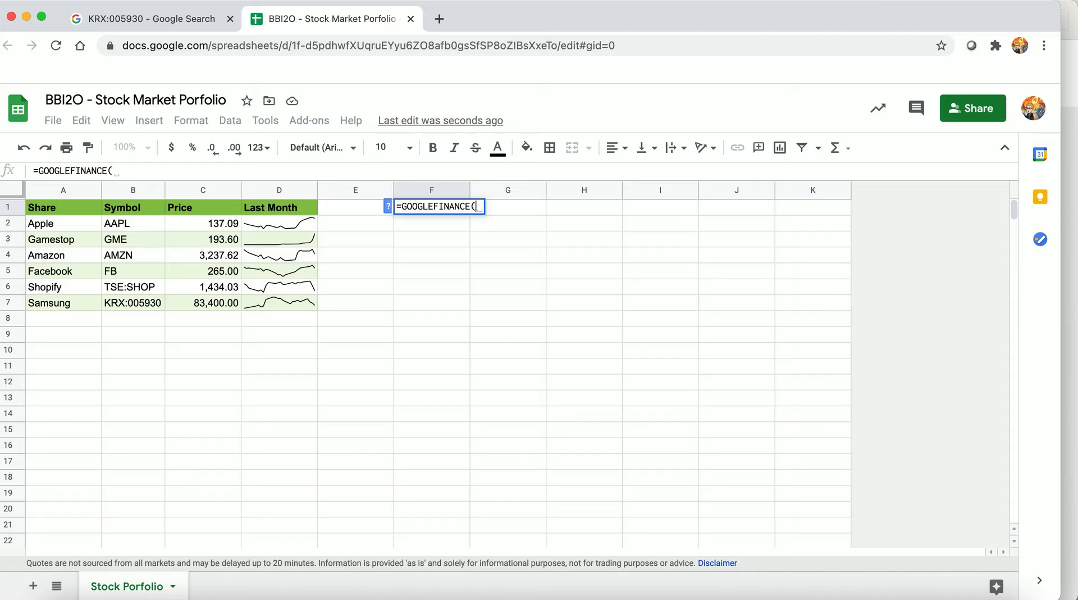
text(")
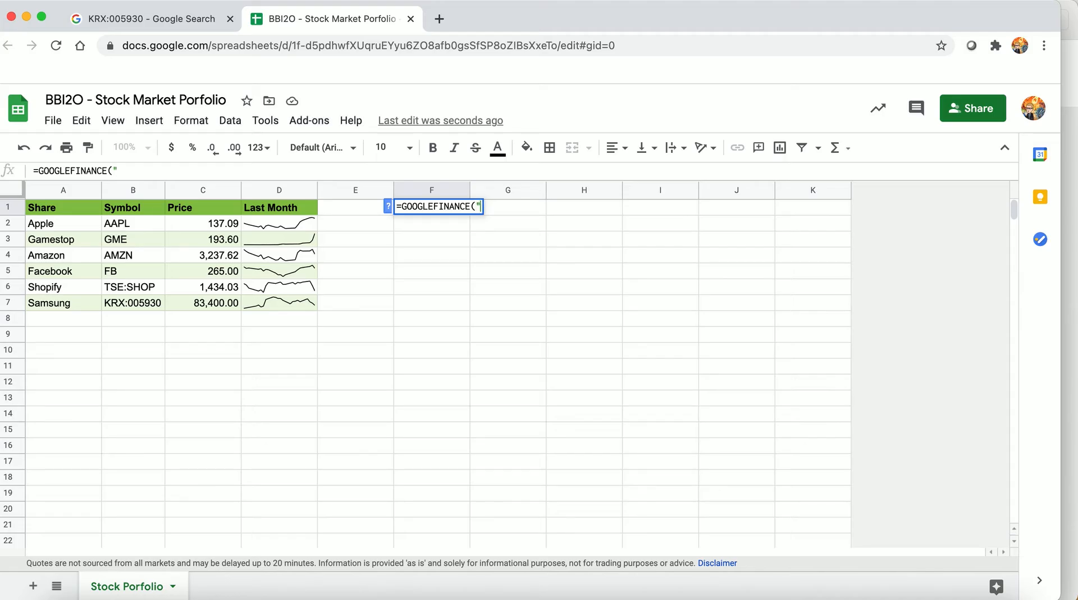
text(GME")
text(, )
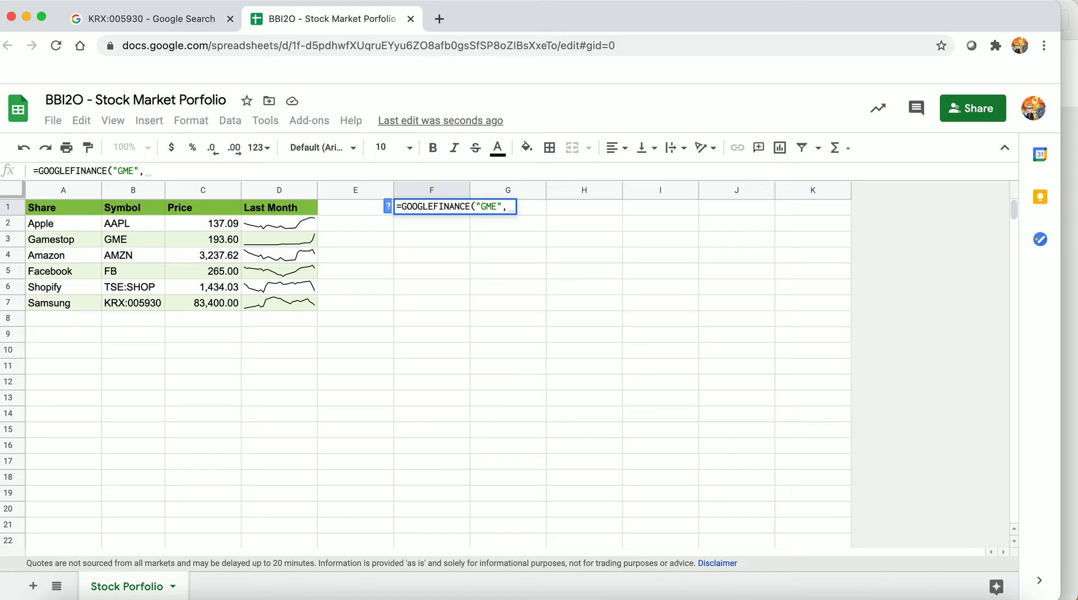
text("p)
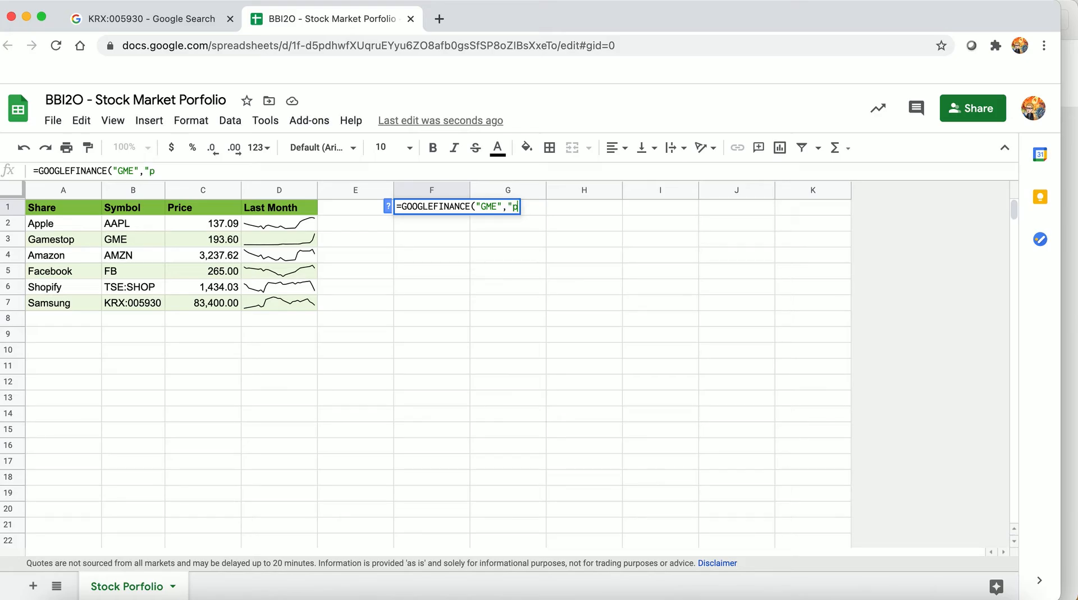
text(rice",)
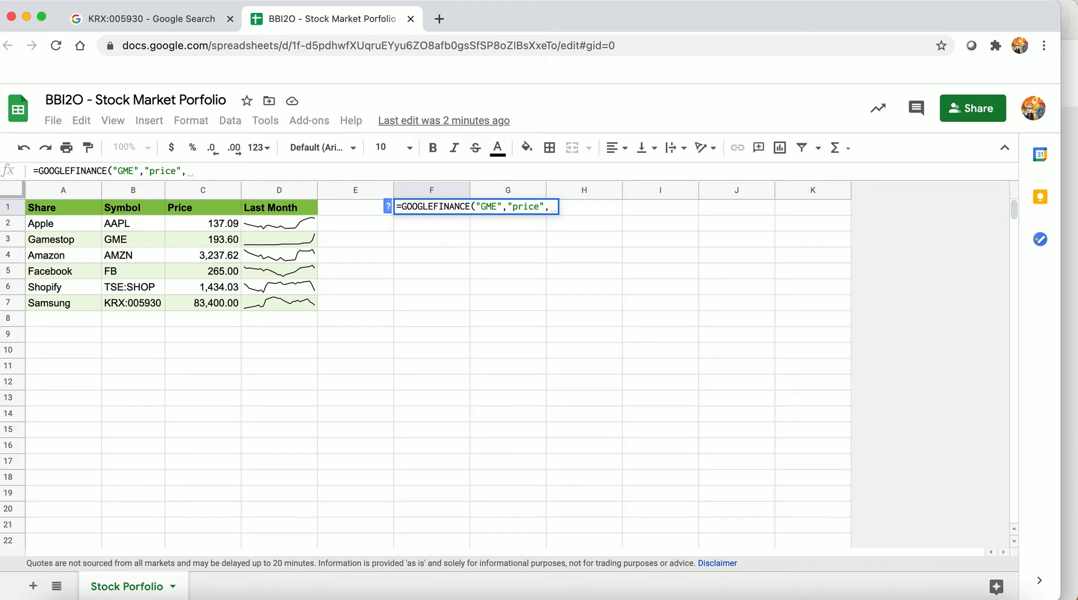
Add the start date DATE(2021,01,01) to the GOOGLEFINANCE formula in F1
text(DATE()
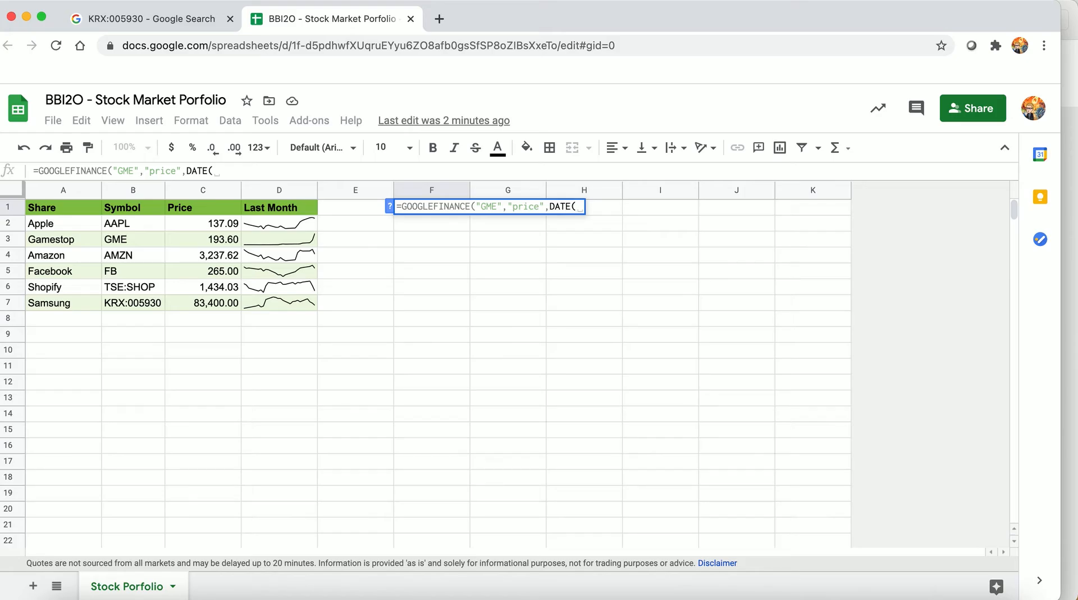
text(2021)
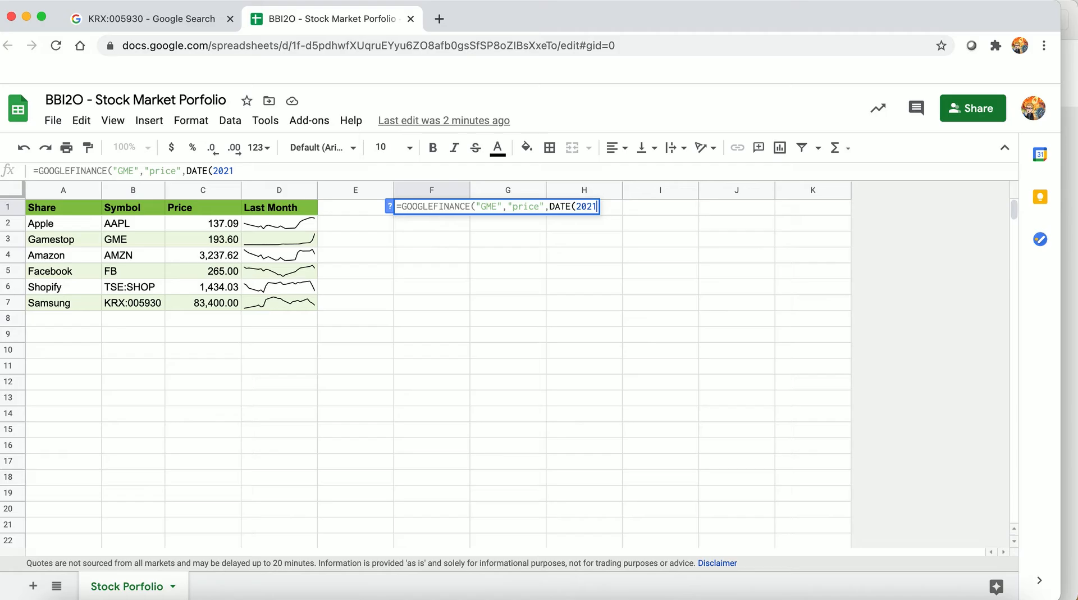
text(,01,01))
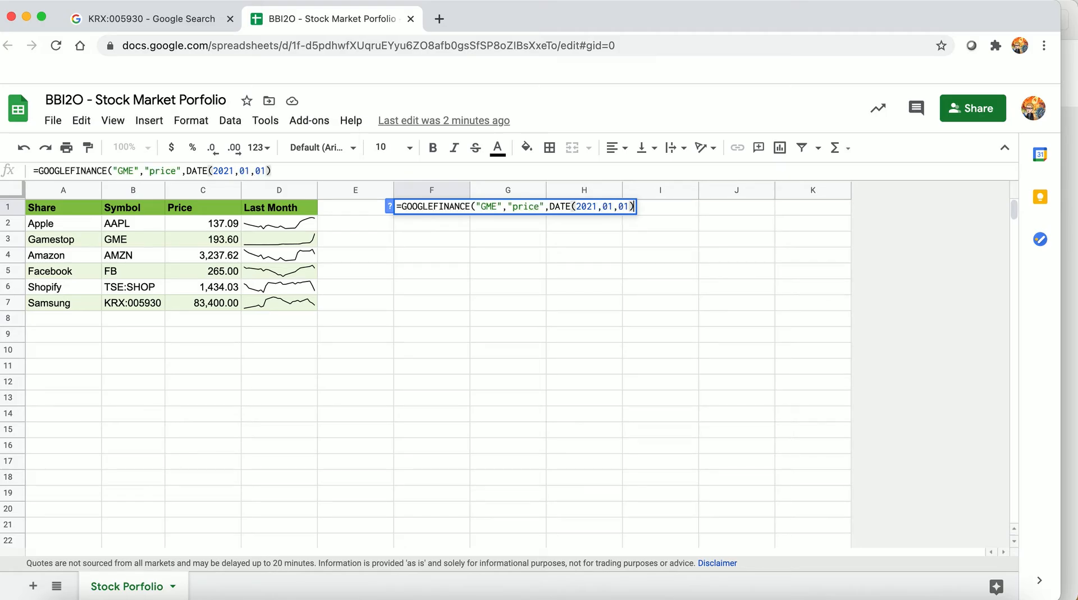
text(,)
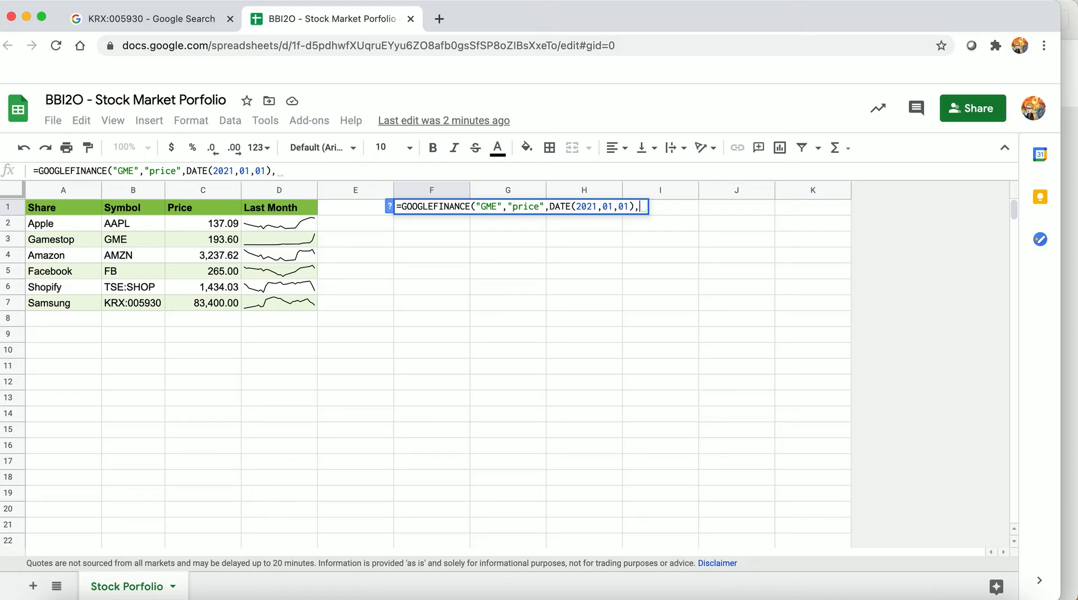
Complete the F1 formula with the end date DATE(2021,01,28) to fill in Gamestop's daily closing prices
text(DATE)
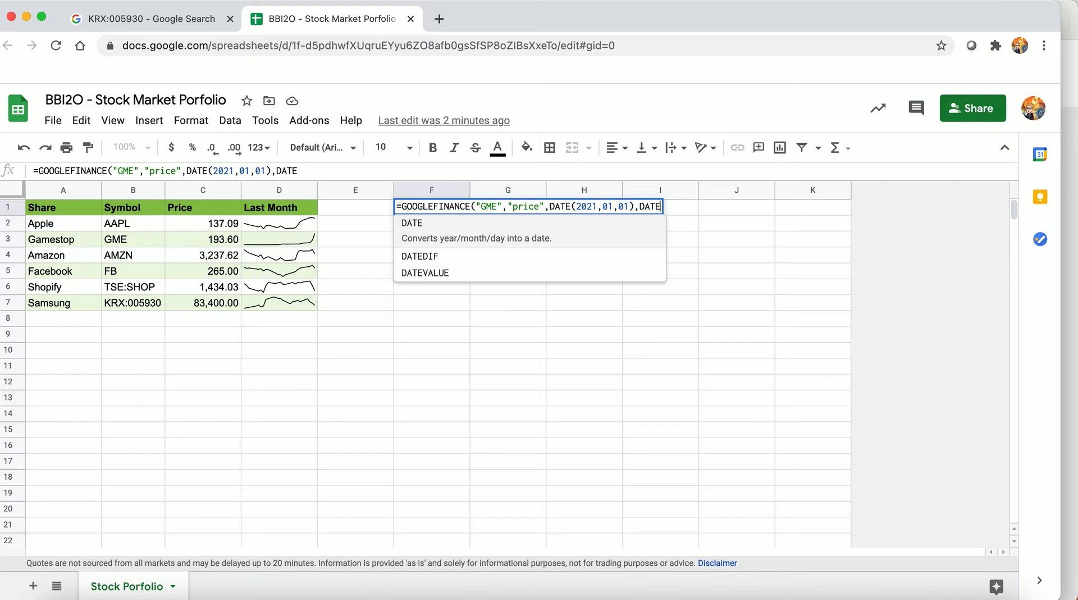
text((2)
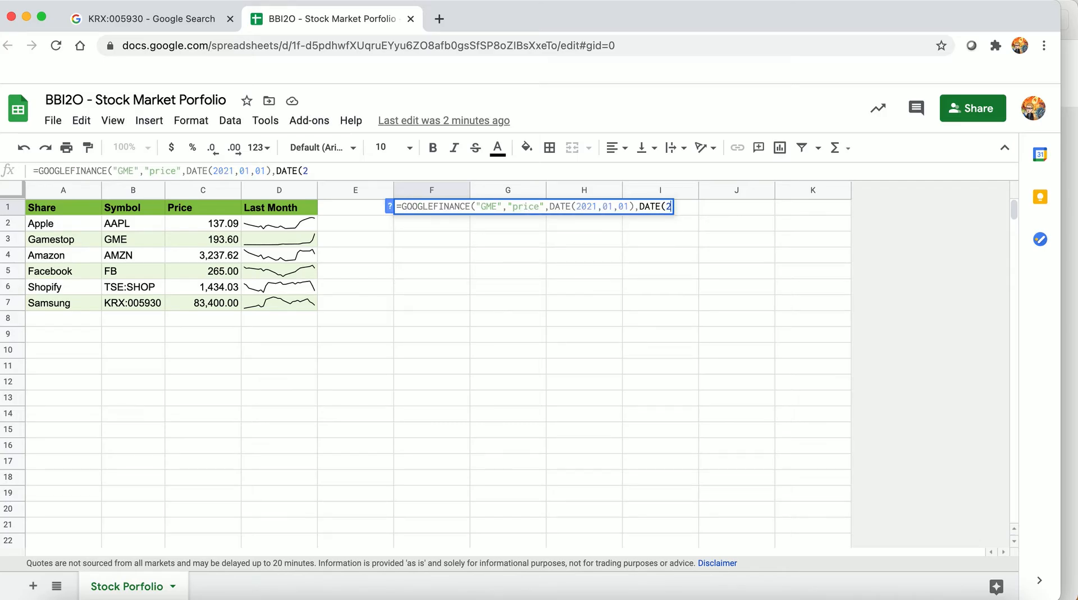
text(021,01,28)
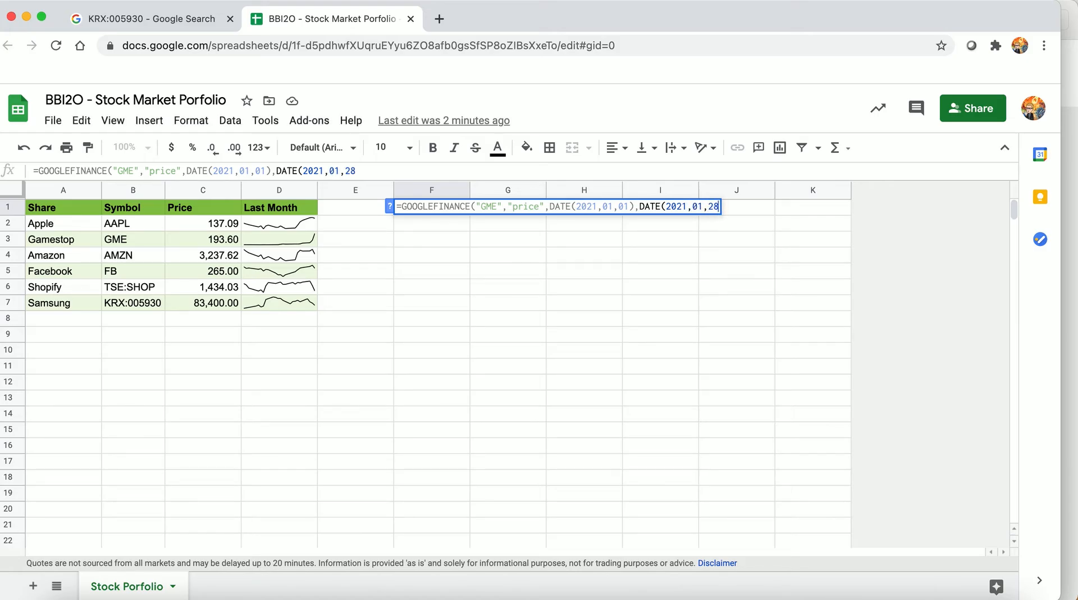
text())
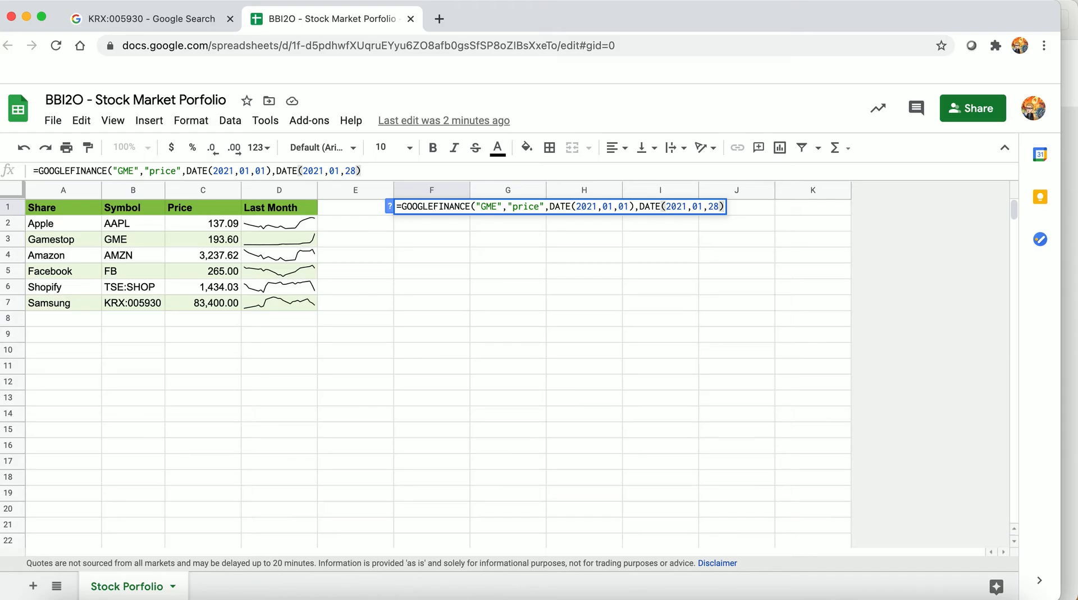
text())
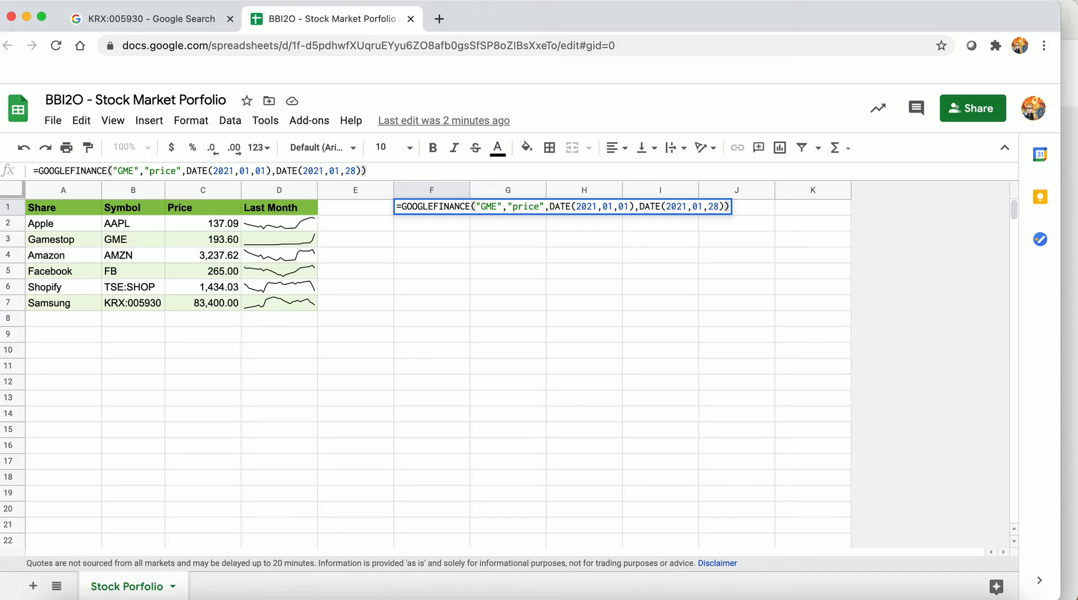
key(Return)
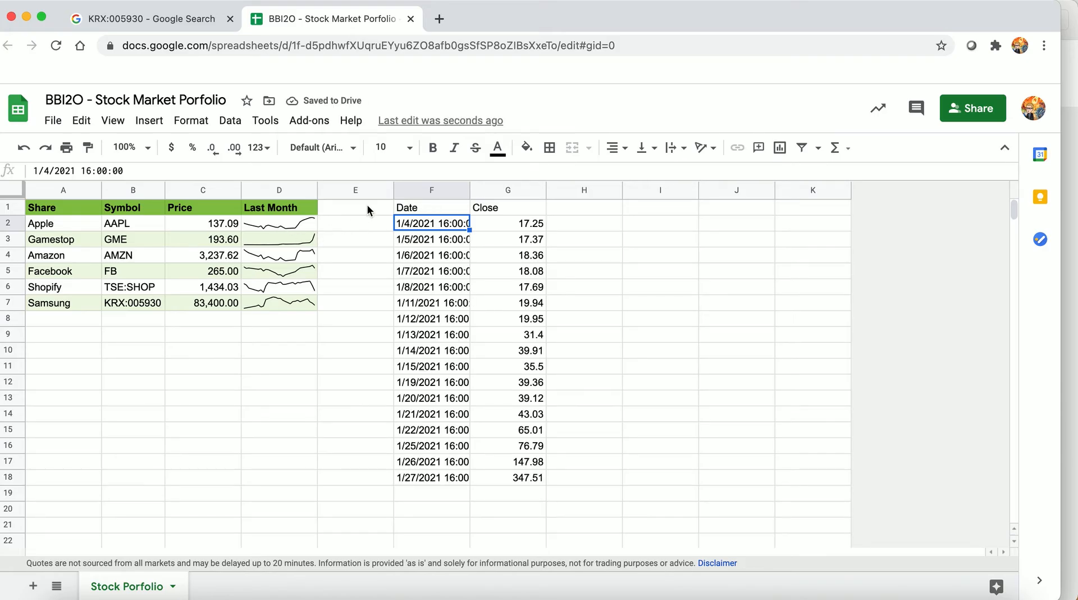
Bold the Date and Close headers in F1:G1 and widen column F to fit the full date and time
drag(402, 205, 482, 204)
click(433, 149)
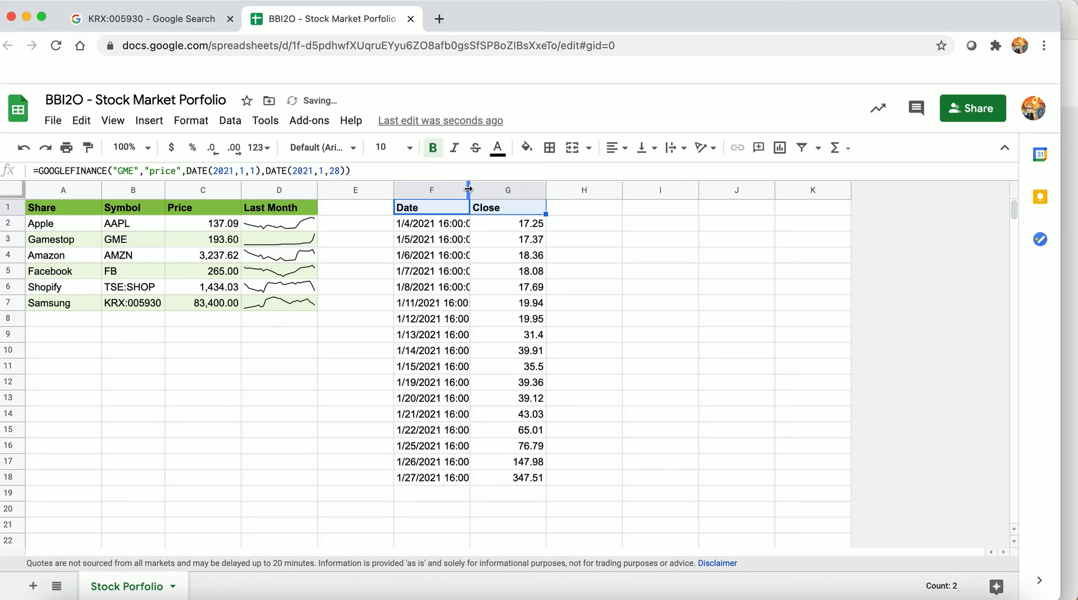
drag(470, 187, 499, 187)
click(484, 224)
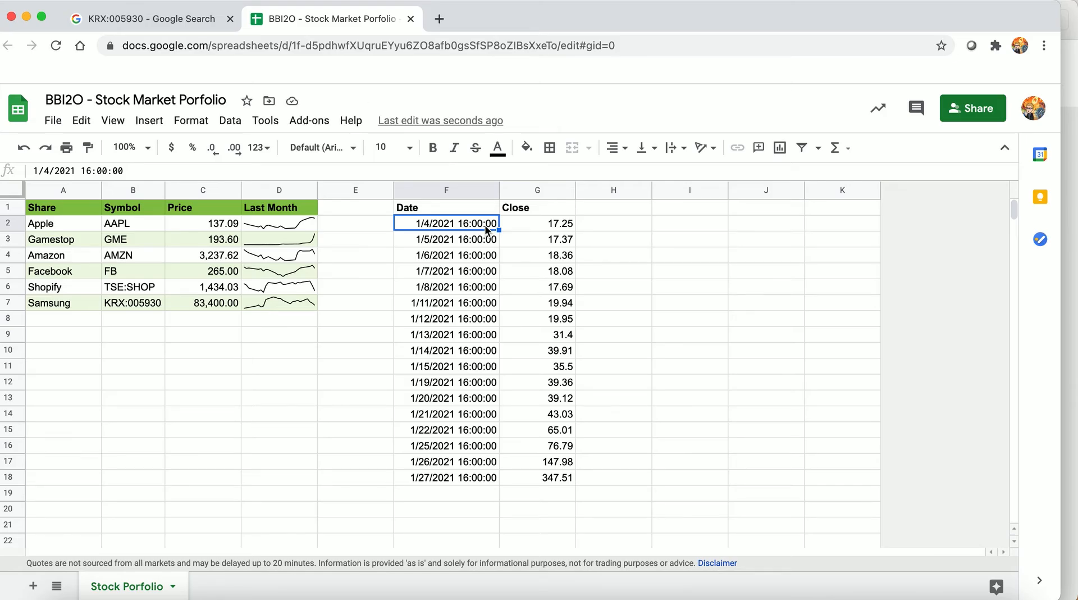
Format the closing prices in G2:G18 as currency
drag(524, 222, 548, 477)
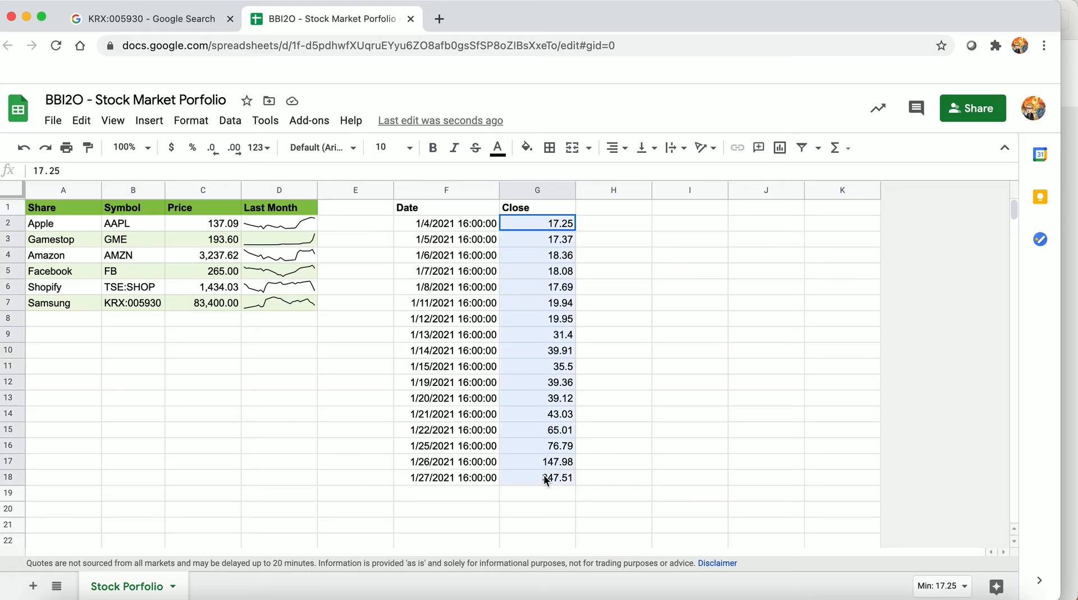
click(172, 148)
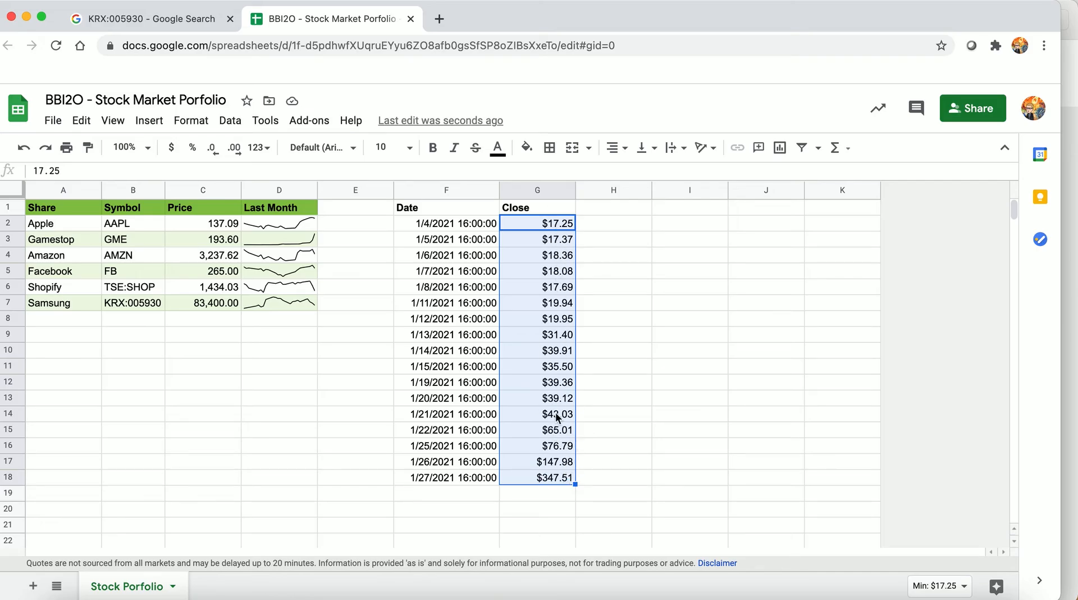
click(554, 496)
Add a conditional format rule to G3:G18 that shades values greater than =g2 with the default green style
click(534, 227)
drag(531, 236, 537, 477)
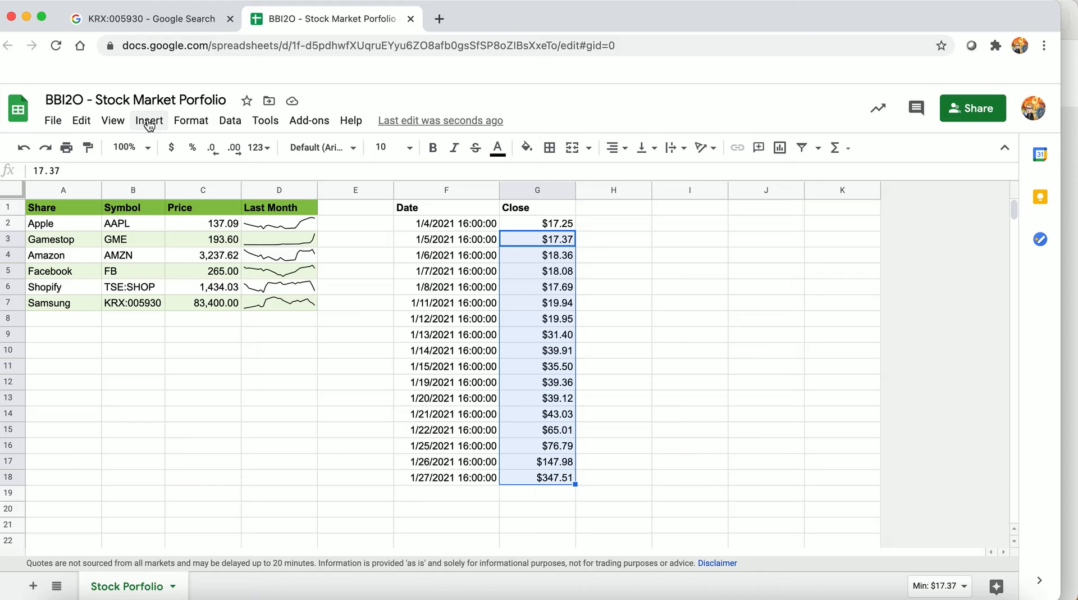
click(192, 122)
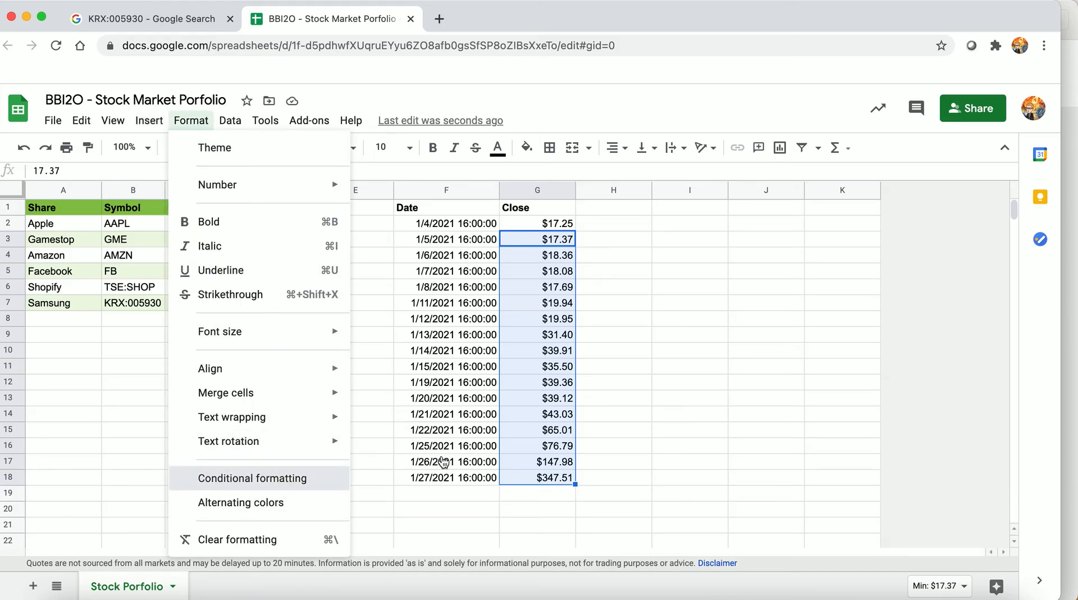
click(287, 483)
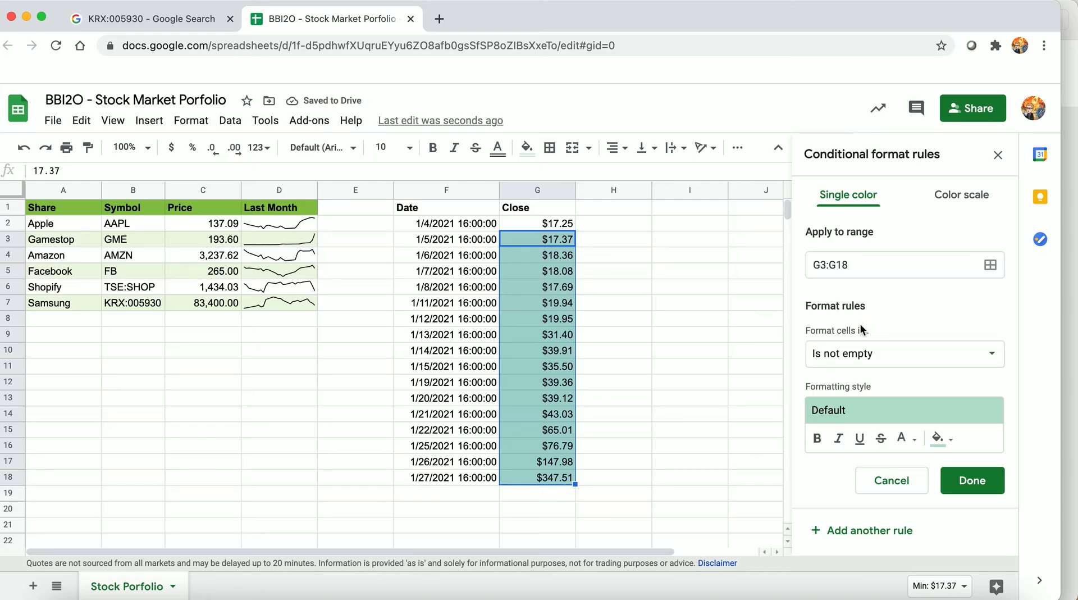
click(879, 358)
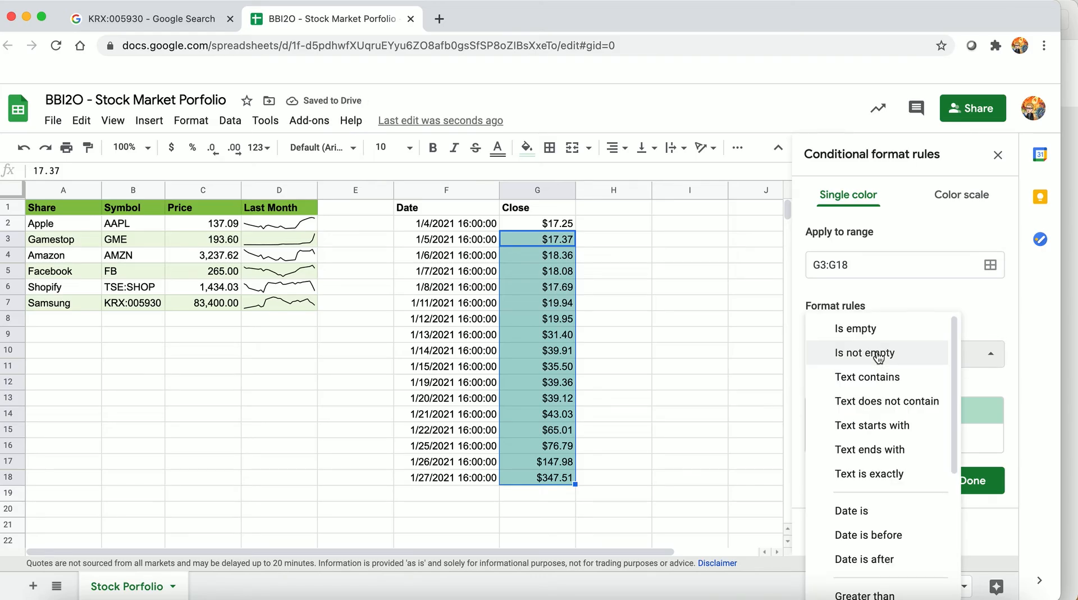
scroll(879, 449, down, 5)
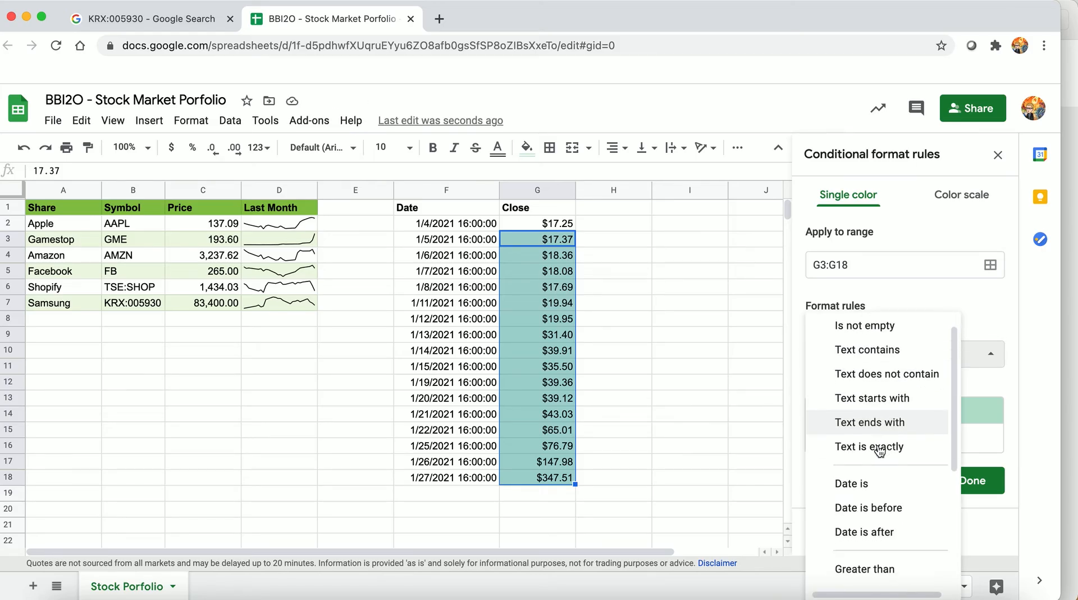
scroll(881, 461, down, 3)
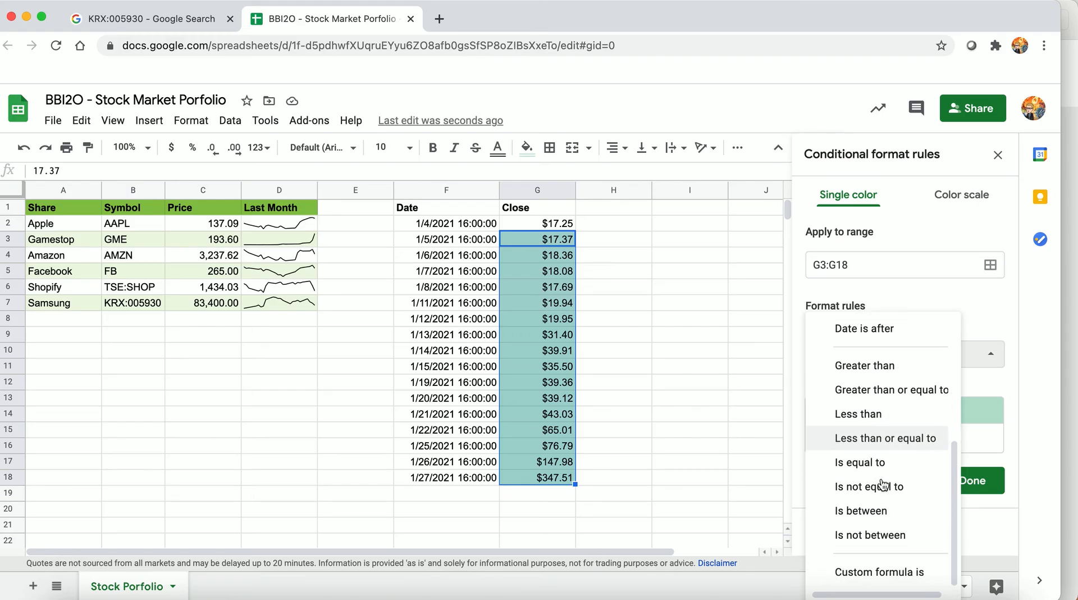
click(875, 366)
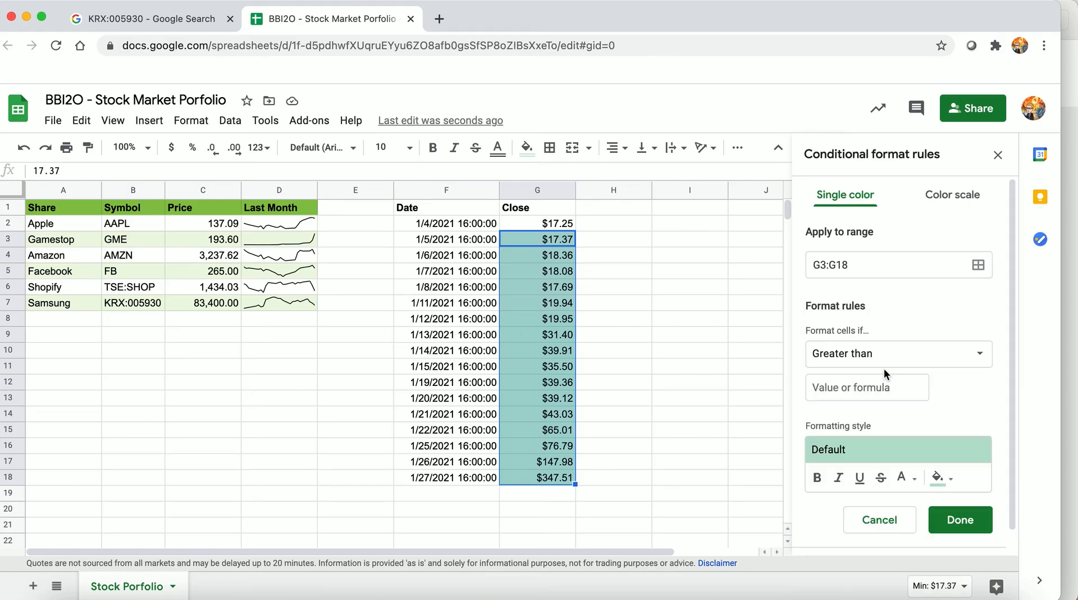
click(856, 393)
text(=)
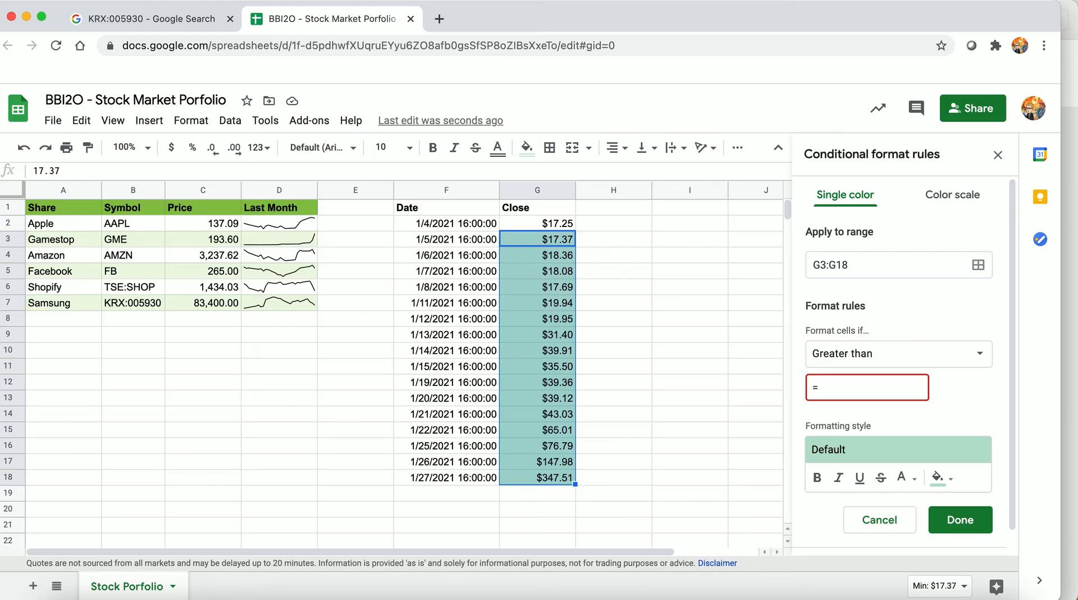
text(g2)
click(946, 519)
Add a second conditional format rule to G3:G18 that fills values less than =g2 in light red
click(862, 262)
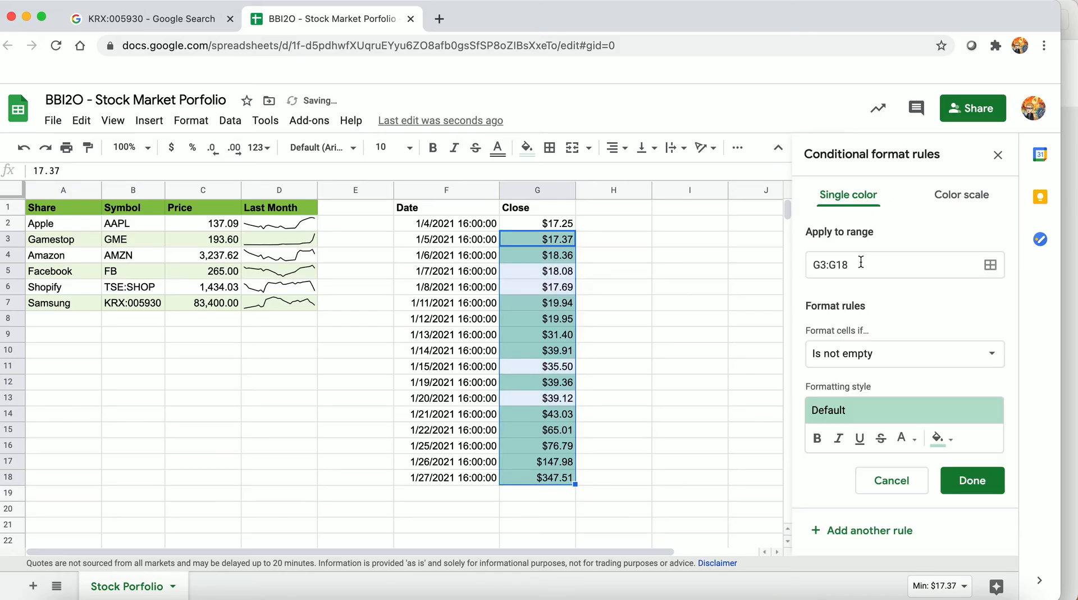
click(850, 356)
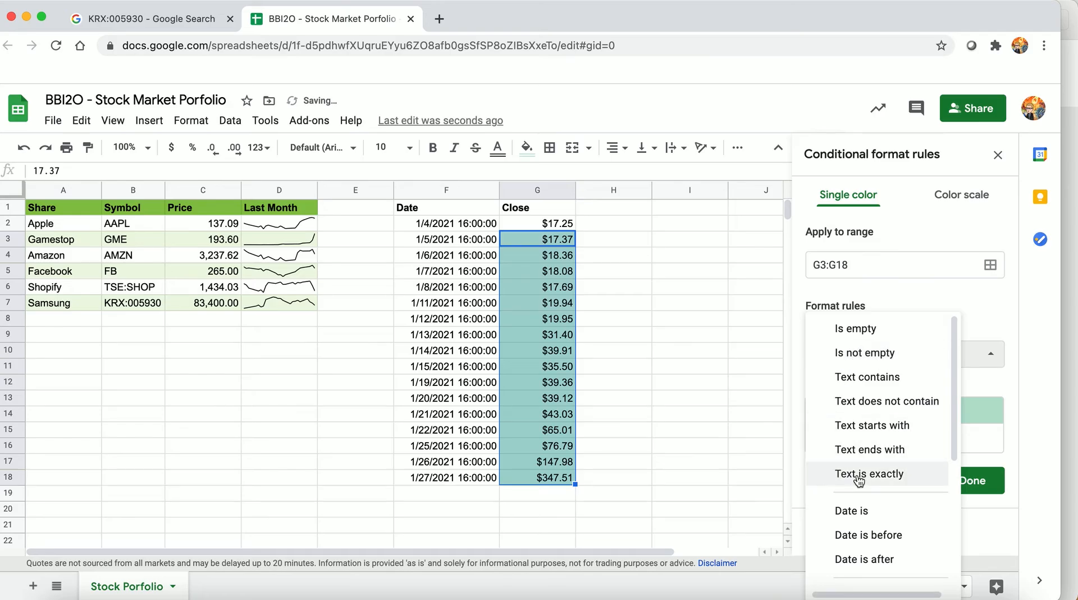
scroll(859, 478, down, 5)
click(865, 458)
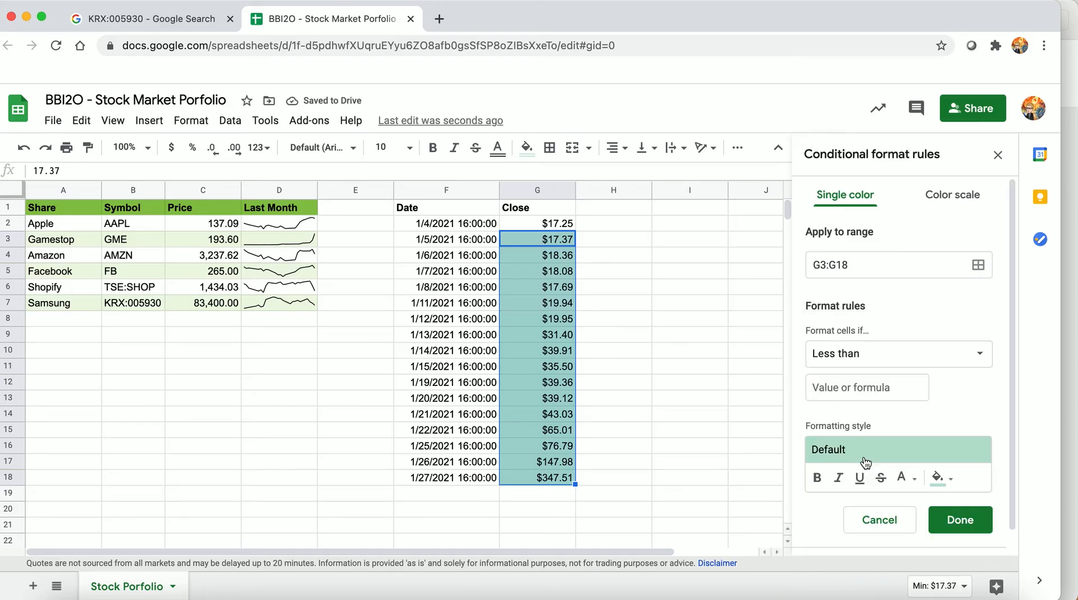
click(844, 388)
text(=g2)
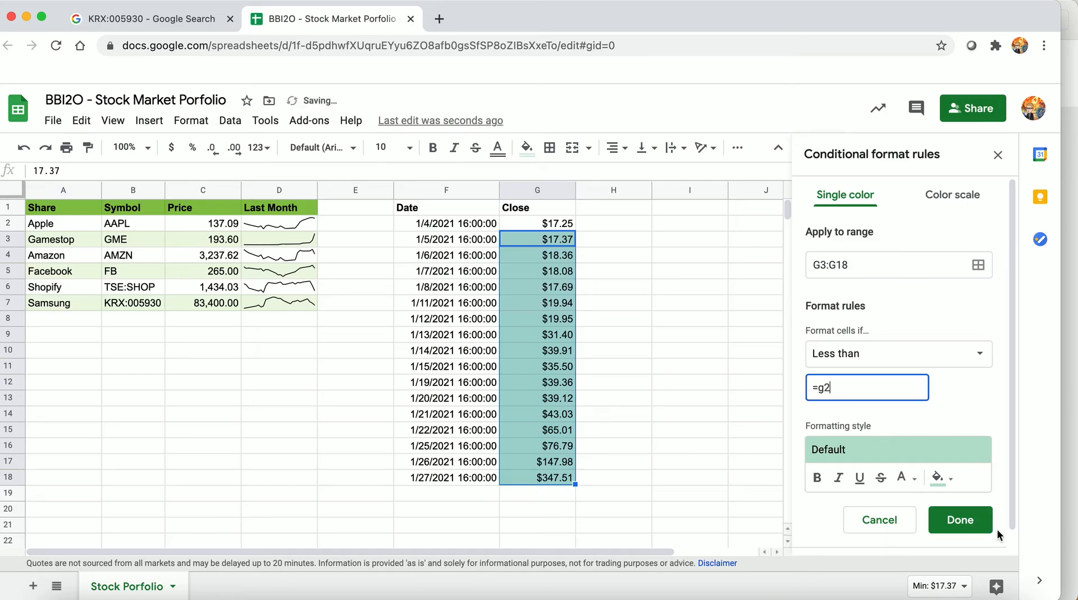
click(951, 481)
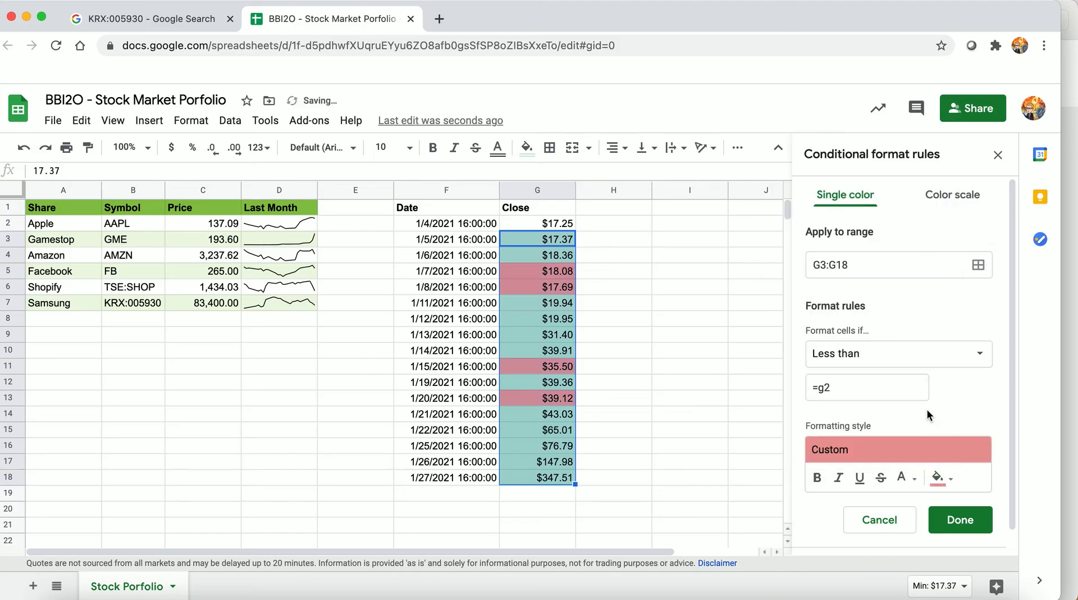
click(948, 510)
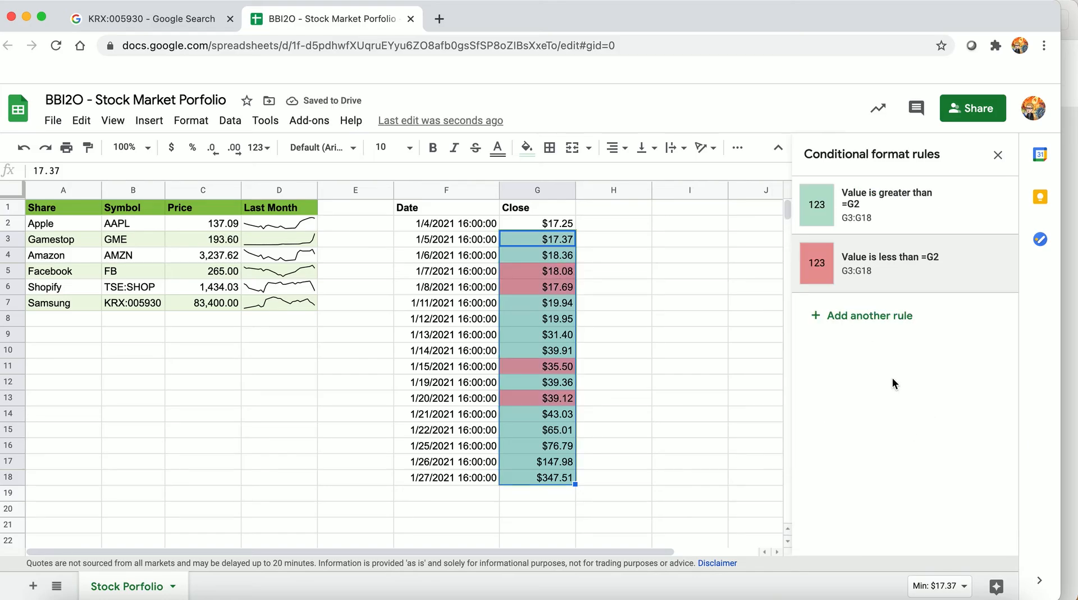
Start a third conditional format rule for G3:G18 with the condition Is equal to
click(875, 318)
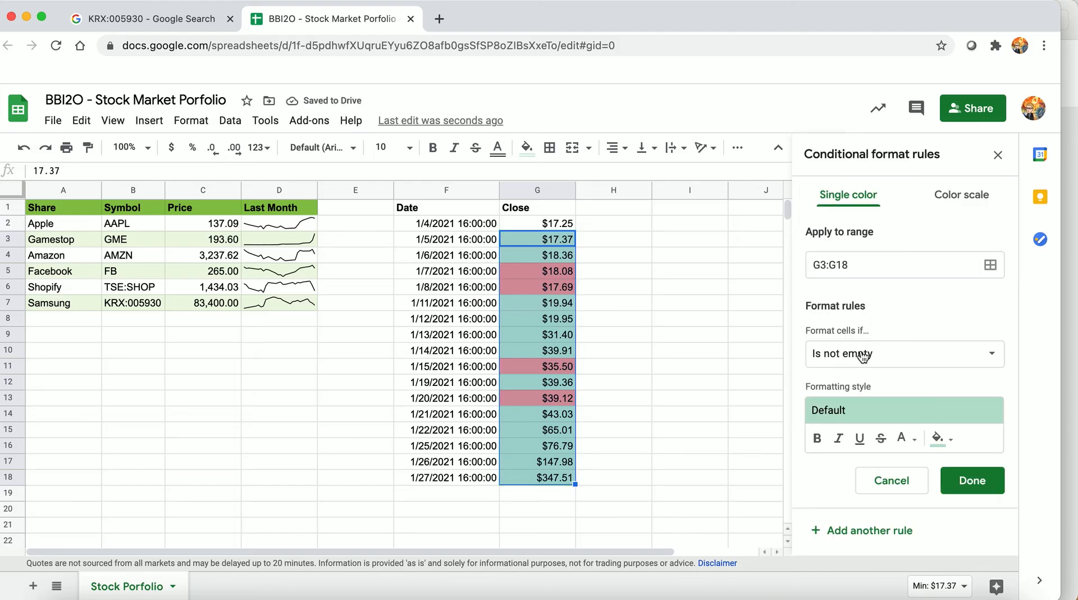
click(863, 356)
scroll(865, 455, down, 3)
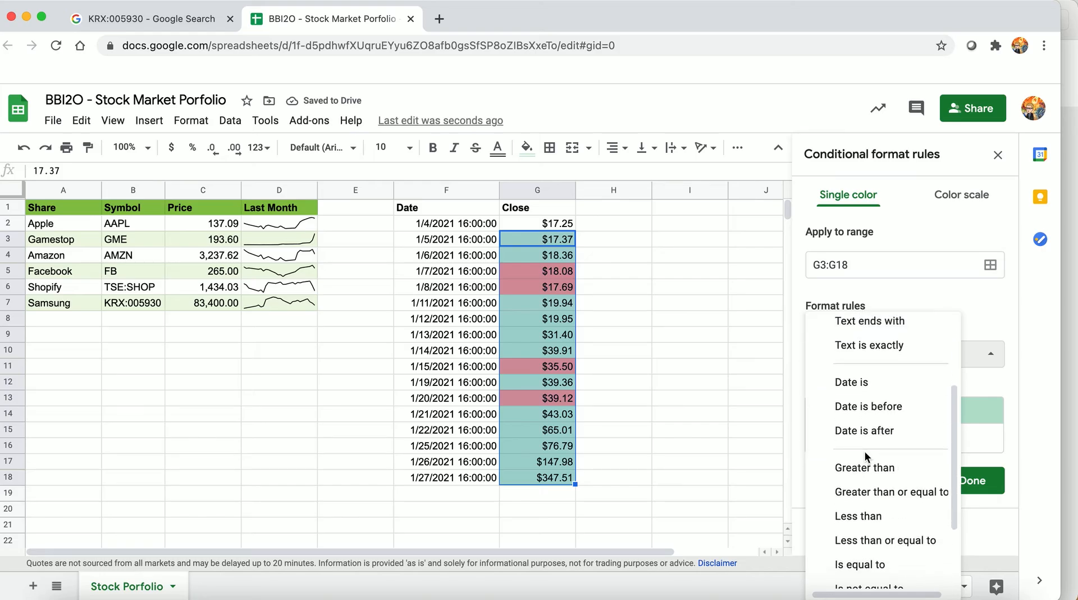
scroll(865, 450, down, 3)
click(860, 495)
click(850, 388)
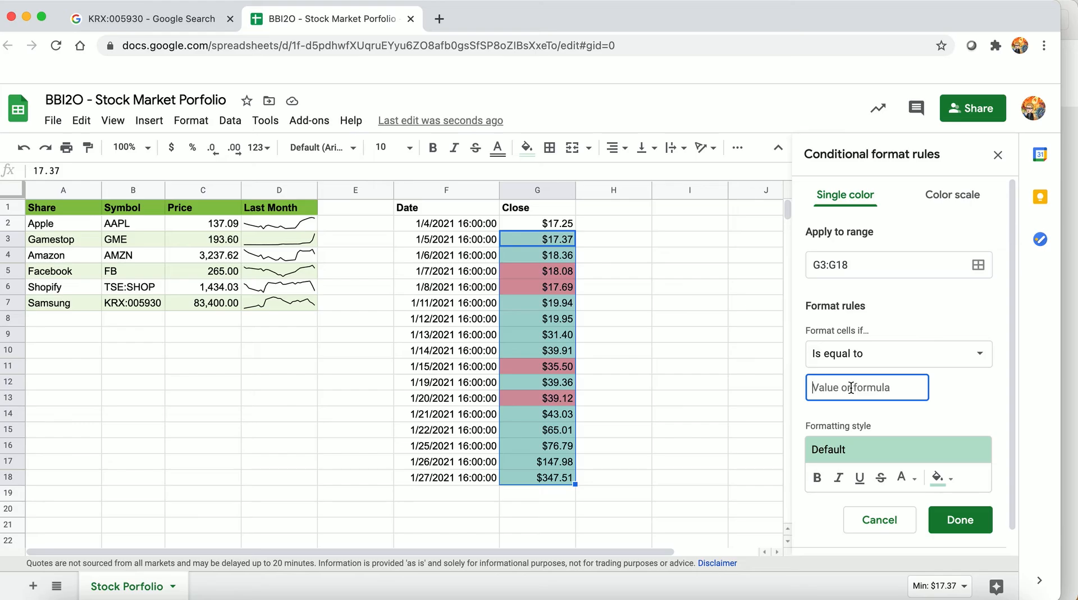
text(=)
click(562, 224)
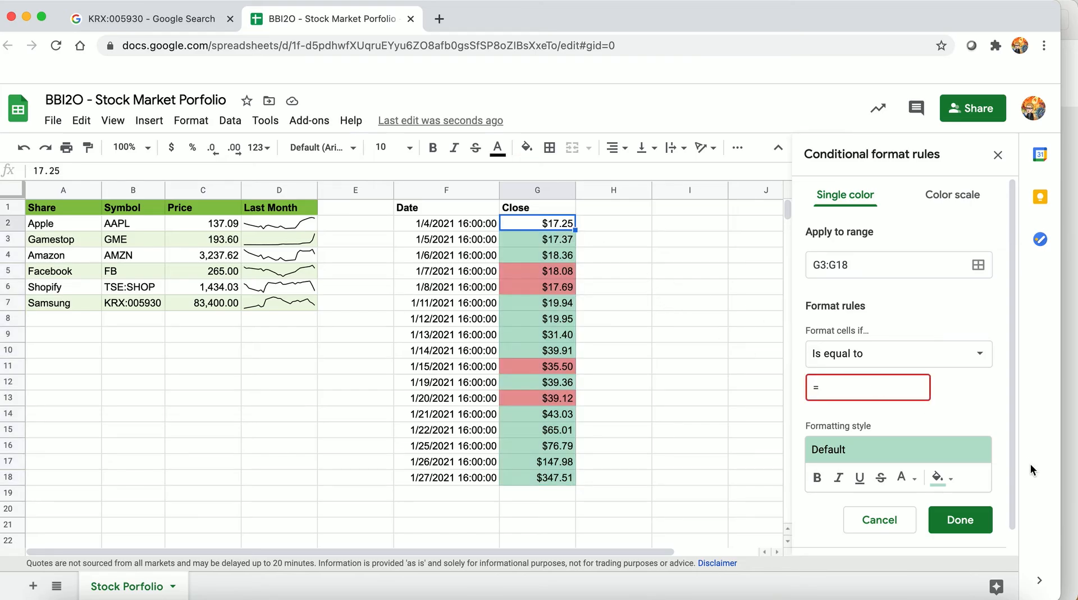
Give the equal-to rule a light blue fill, complete its comparison value as =g2 and save it
click(941, 477)
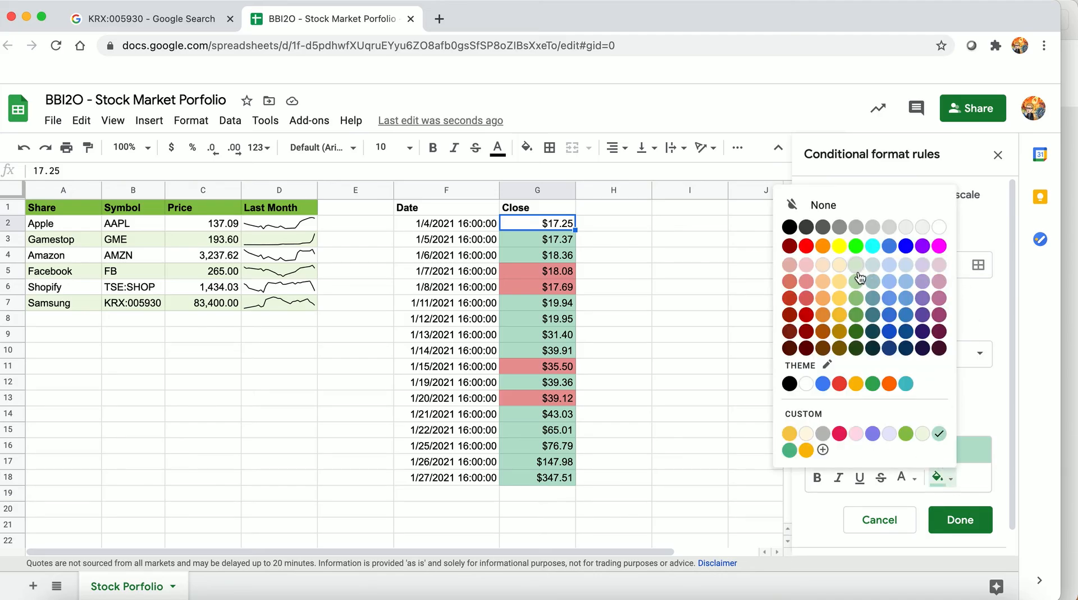
click(889, 271)
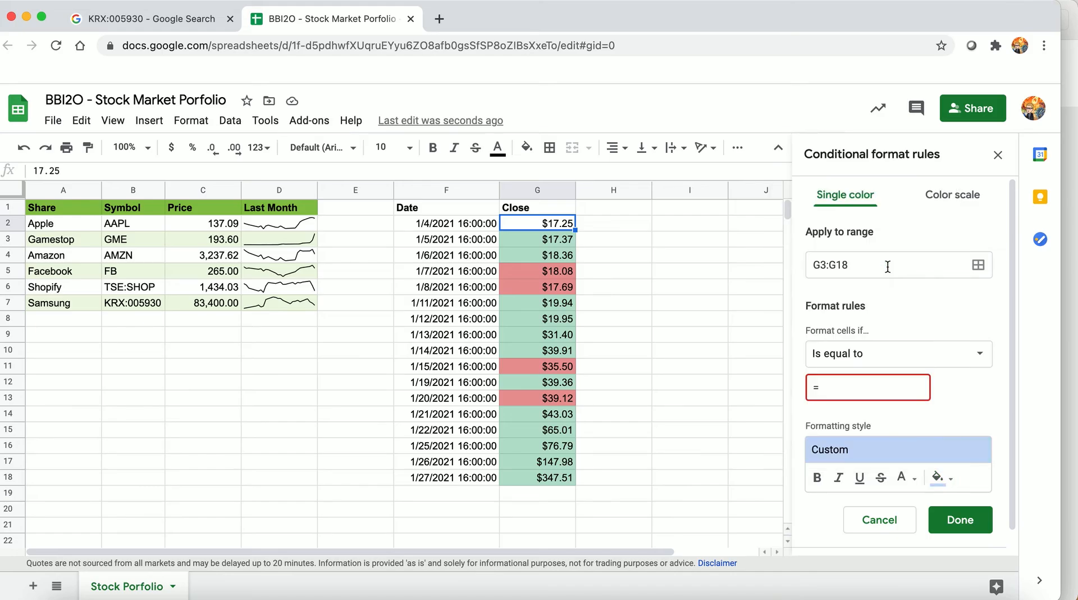
click(948, 527)
click(850, 388)
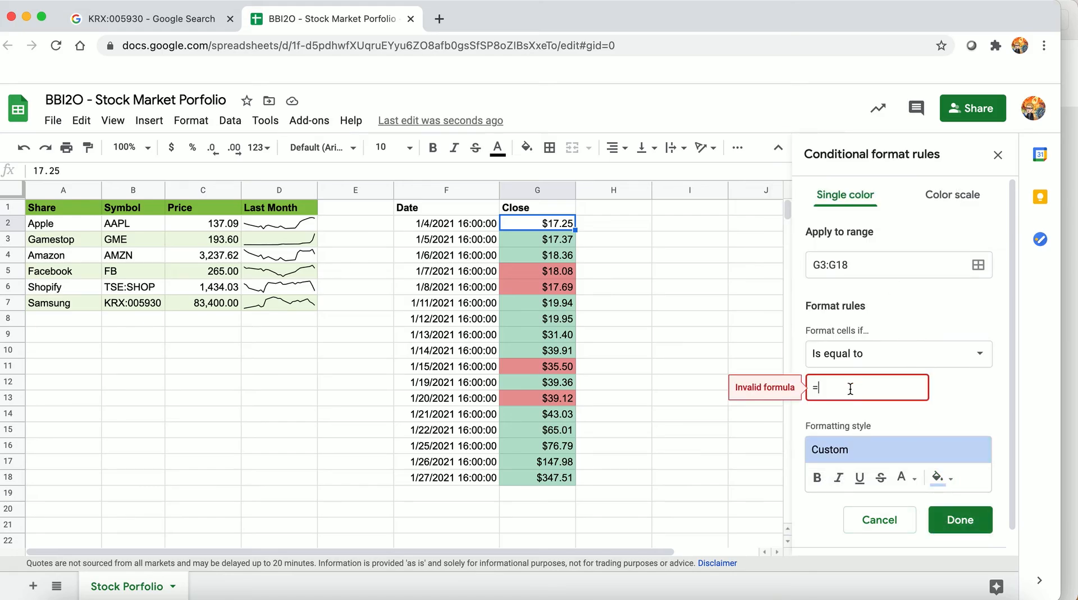
text(g2)
click(949, 514)
click(625, 333)
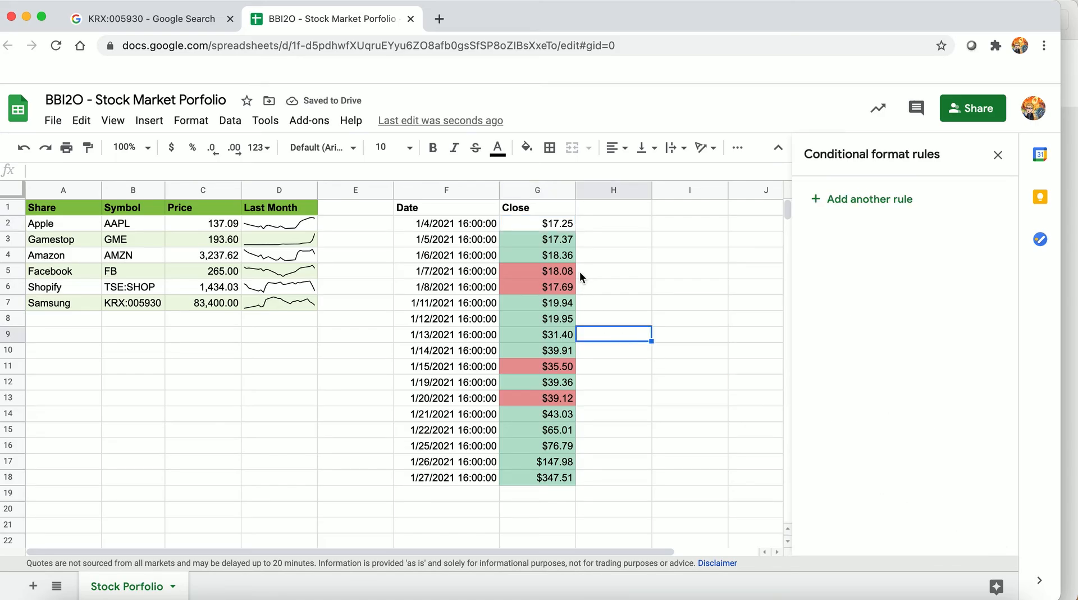
click(556, 303)
click(544, 419)
click(553, 465)
click(547, 479)
Add a thicker bottom border beneath the last date and closing price, F18:G18
drag(433, 477, 525, 478)
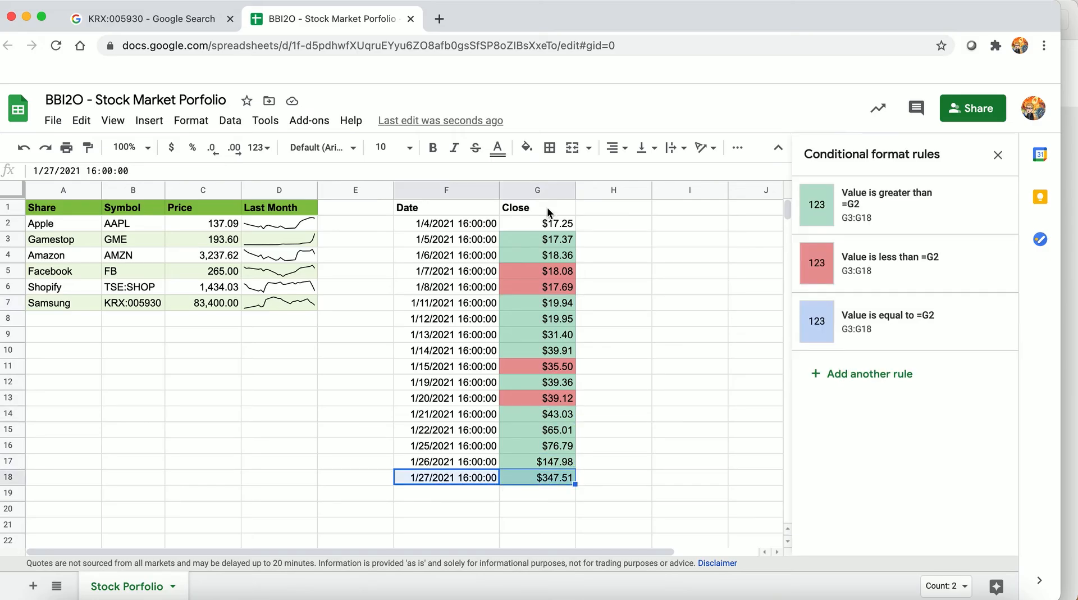
click(550, 147)
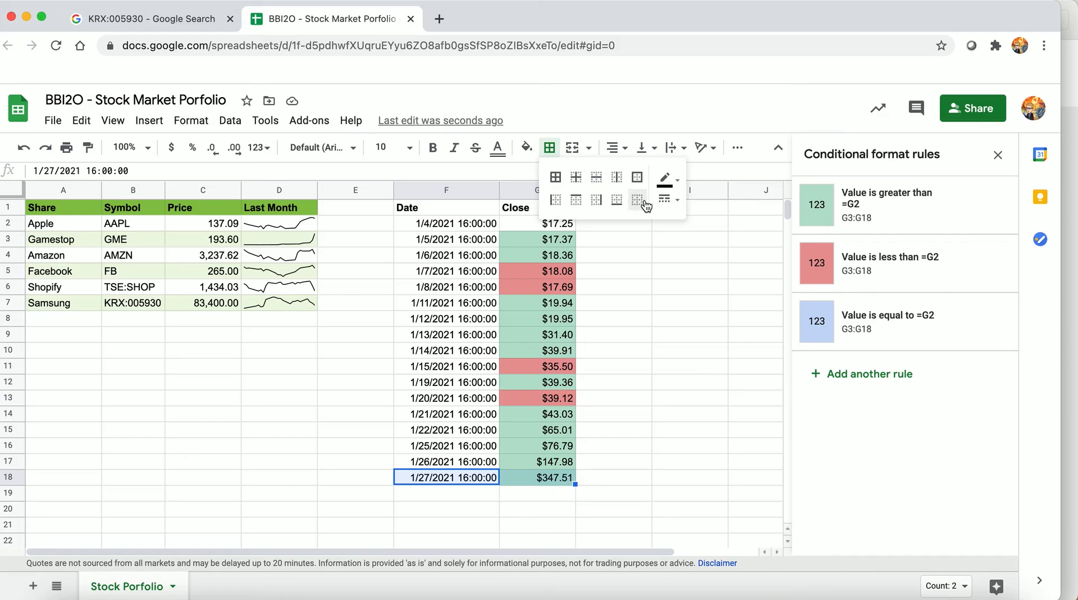
click(674, 204)
click(699, 245)
click(618, 209)
click(598, 511)
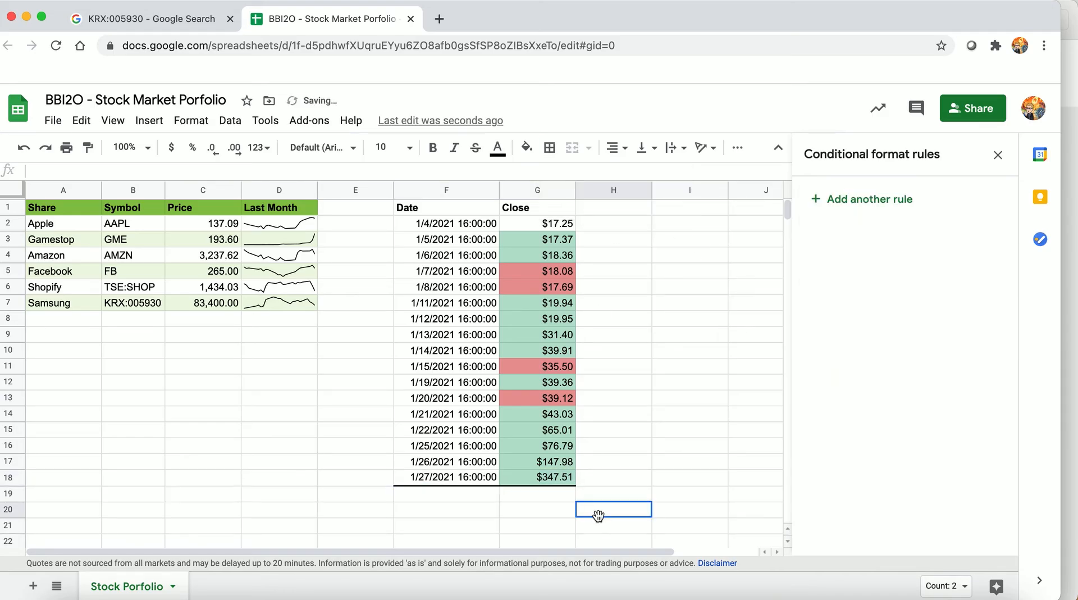
Format G19 as a percentage and enter the overall price change formula =(G18-G2)/G2
click(515, 497)
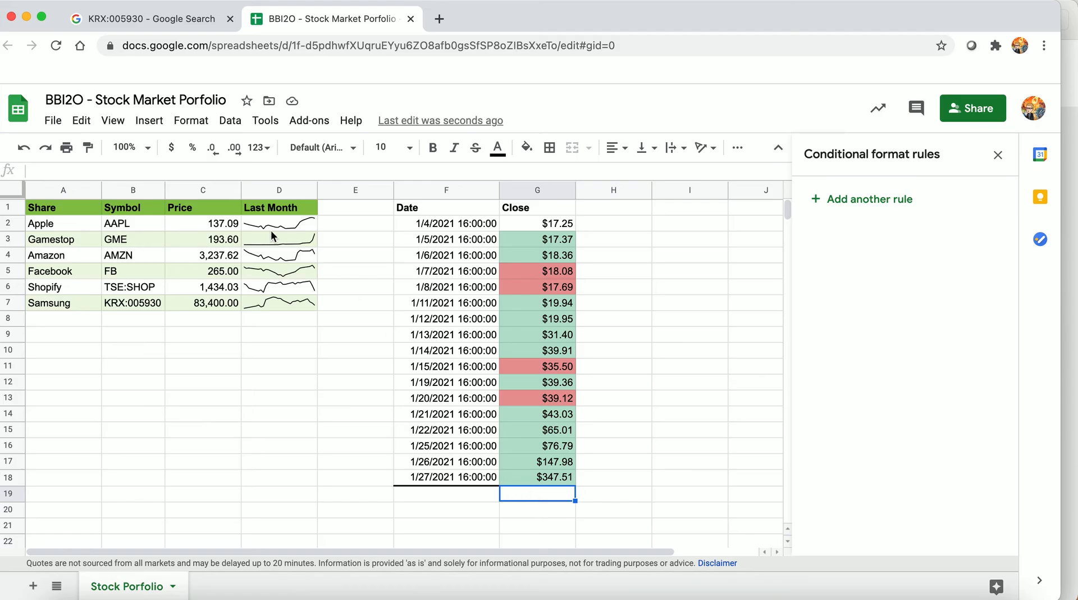
click(196, 151)
text(=)
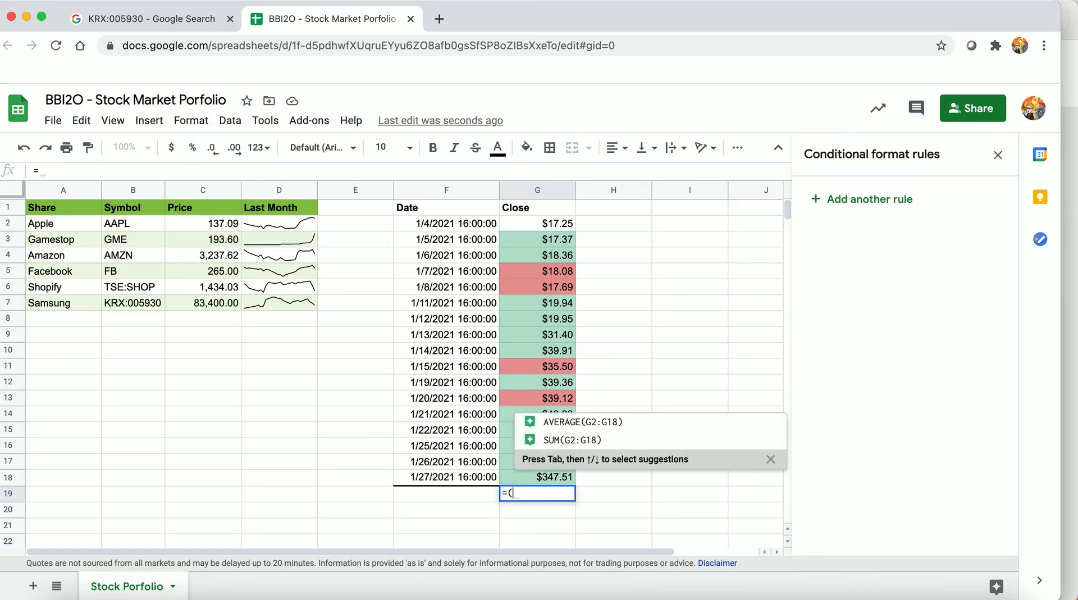
text(()
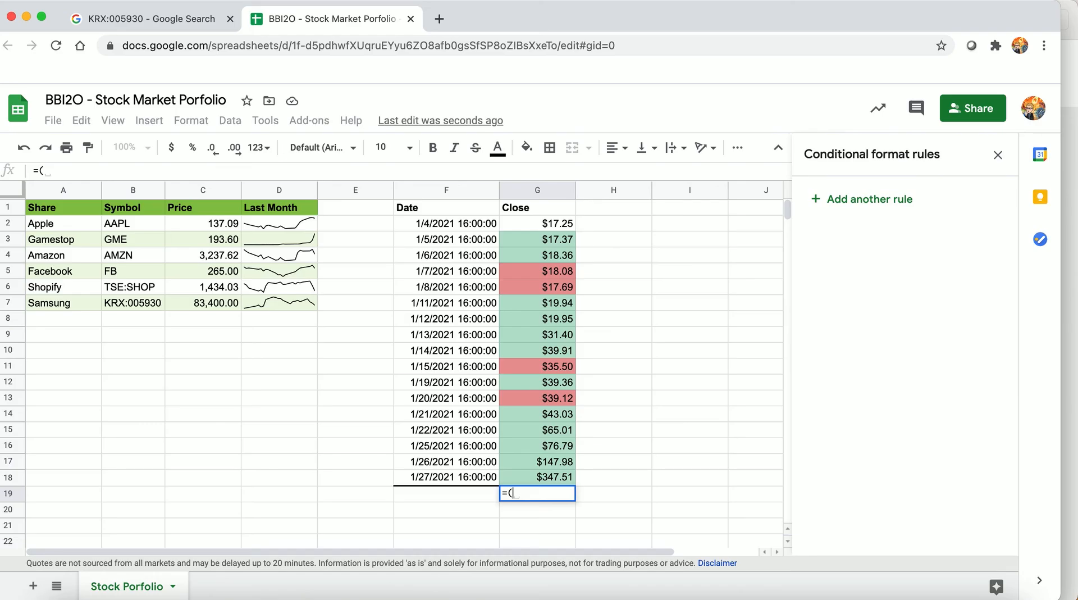
click(532, 477)
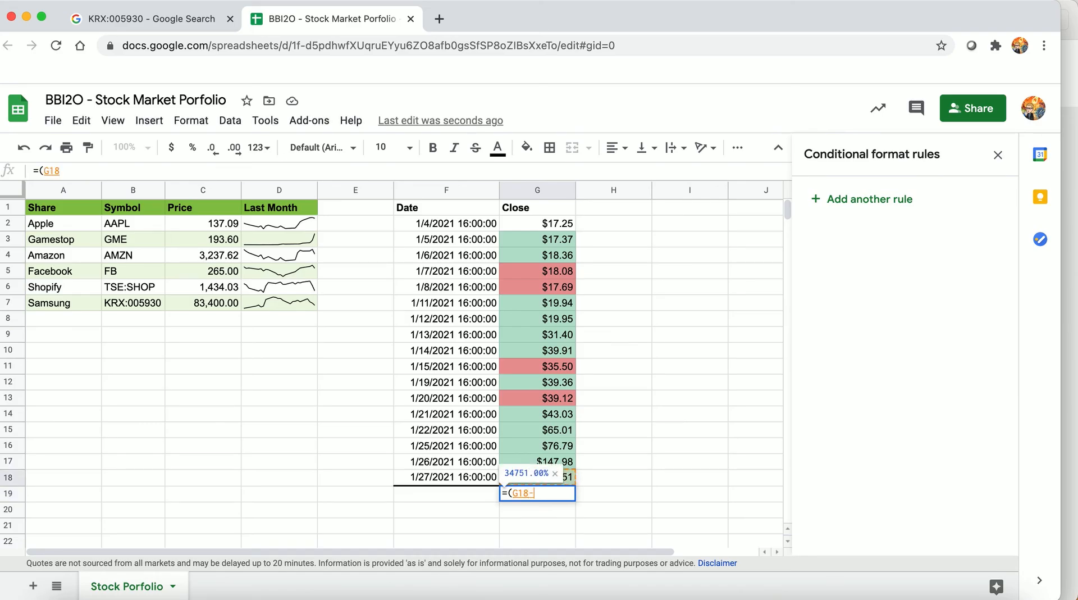
text(-)
click(544, 224)
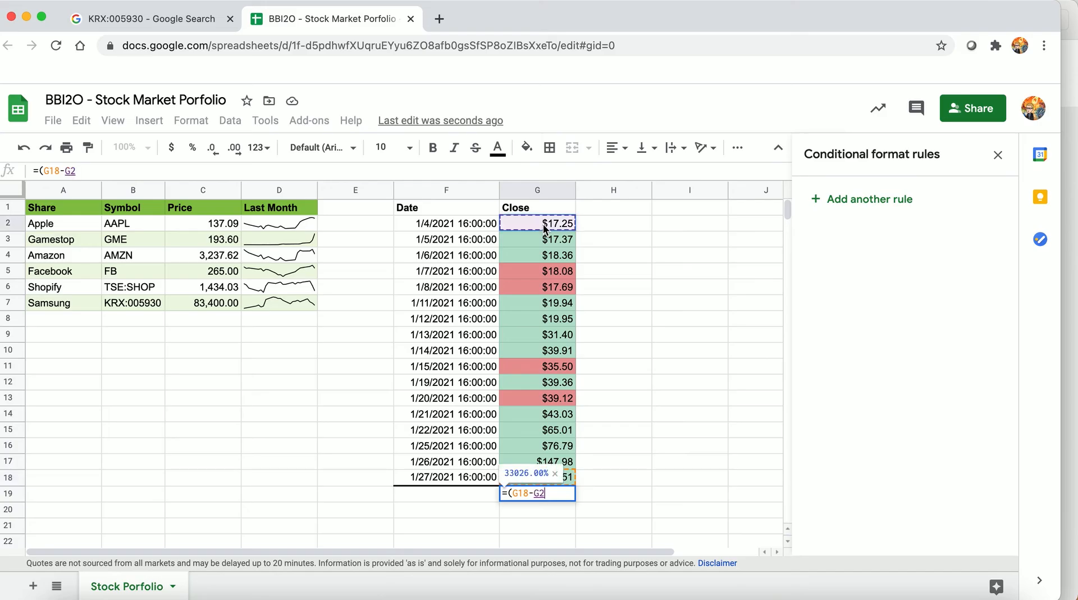
text())
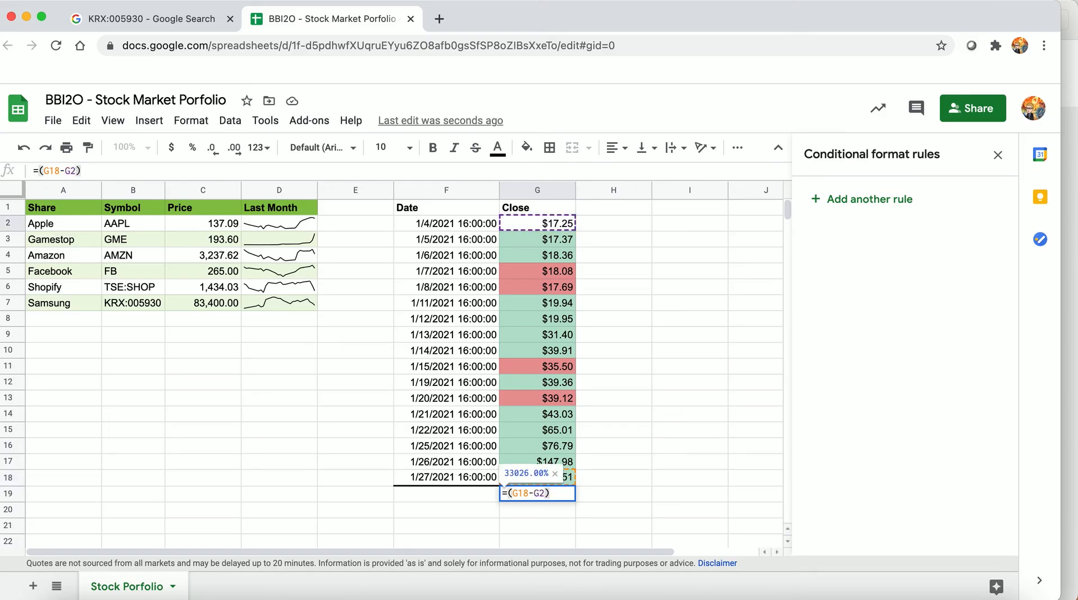
text(/)
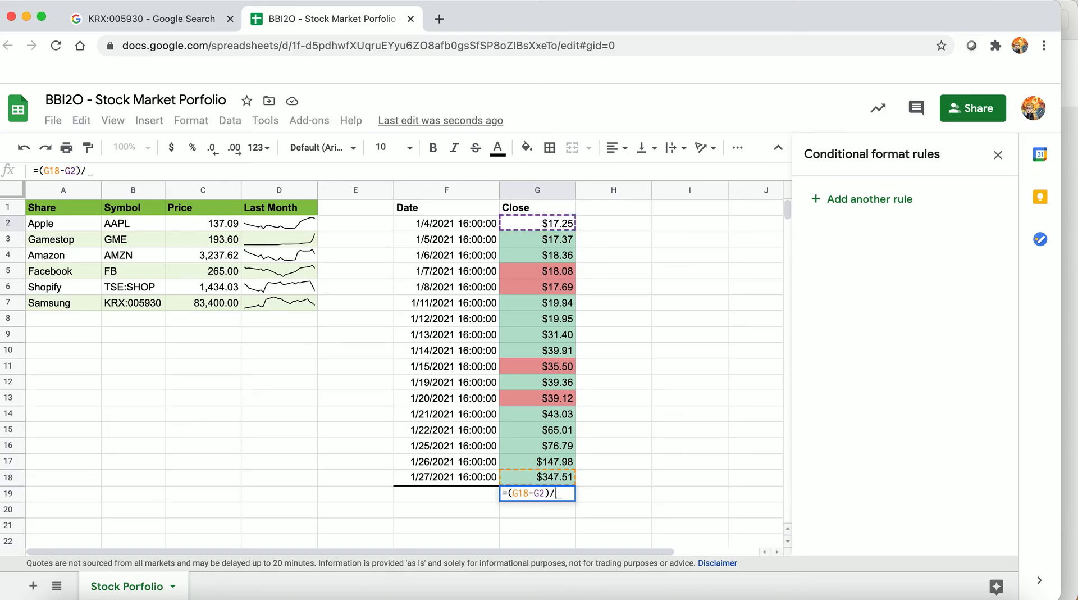
click(546, 223)
key(Return)
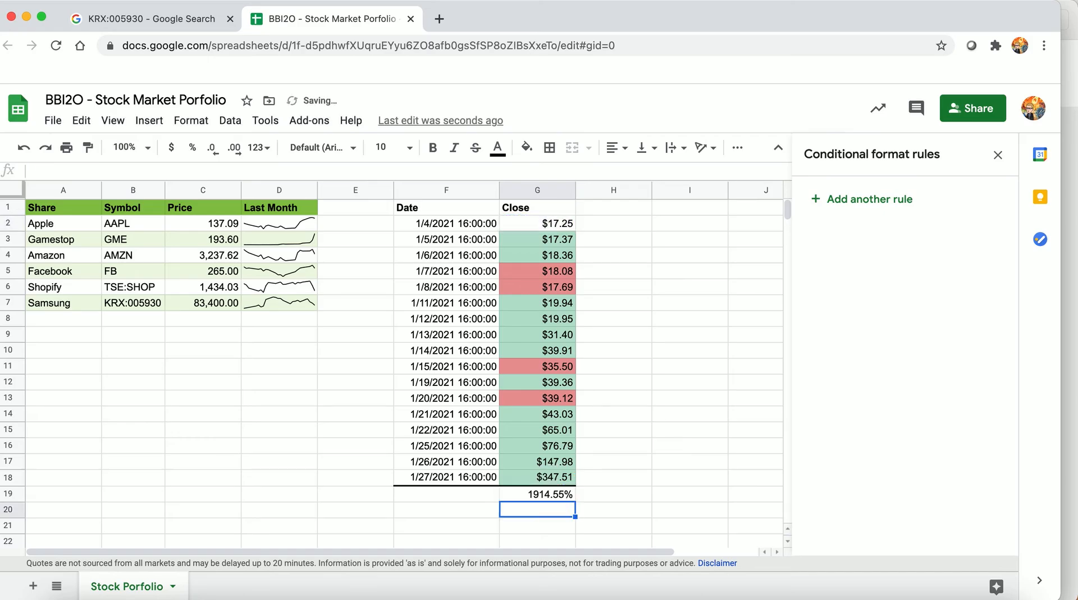
Start a color scale conditional format rule for the percentage change in G19
click(552, 495)
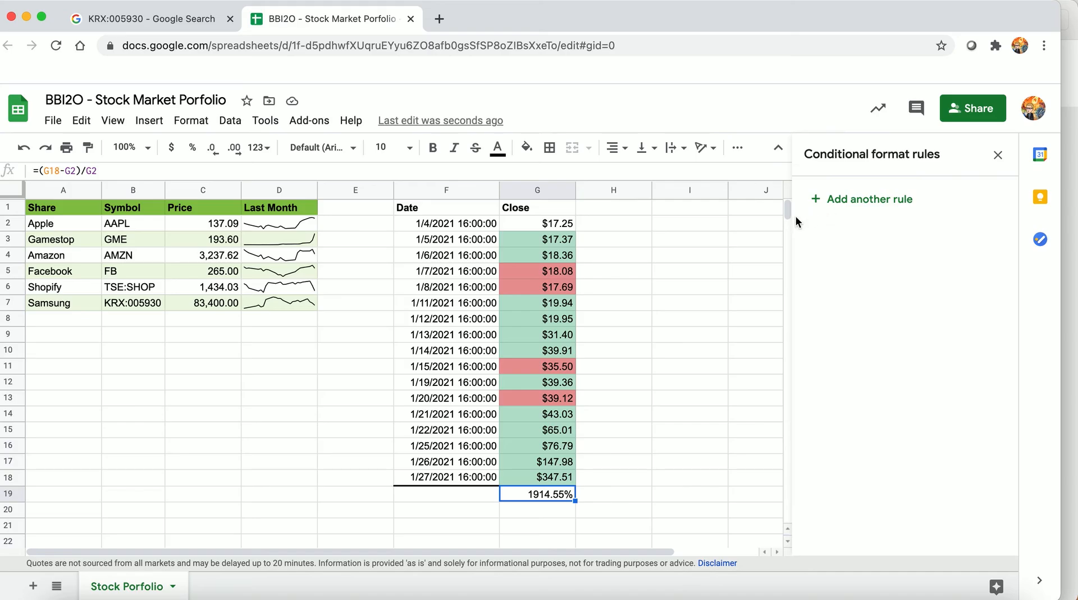
click(190, 121)
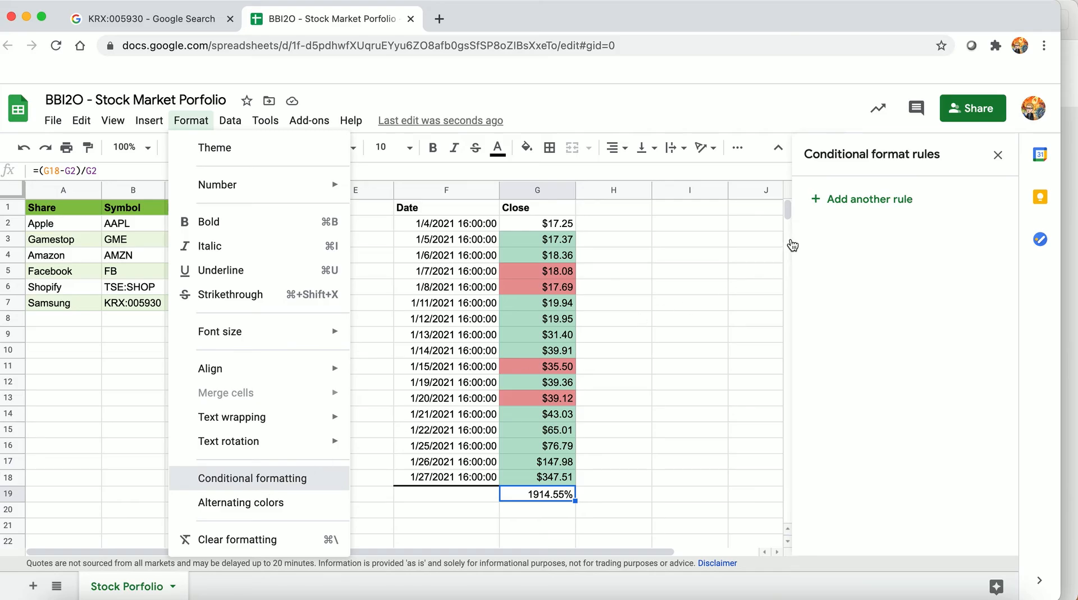
click(800, 197)
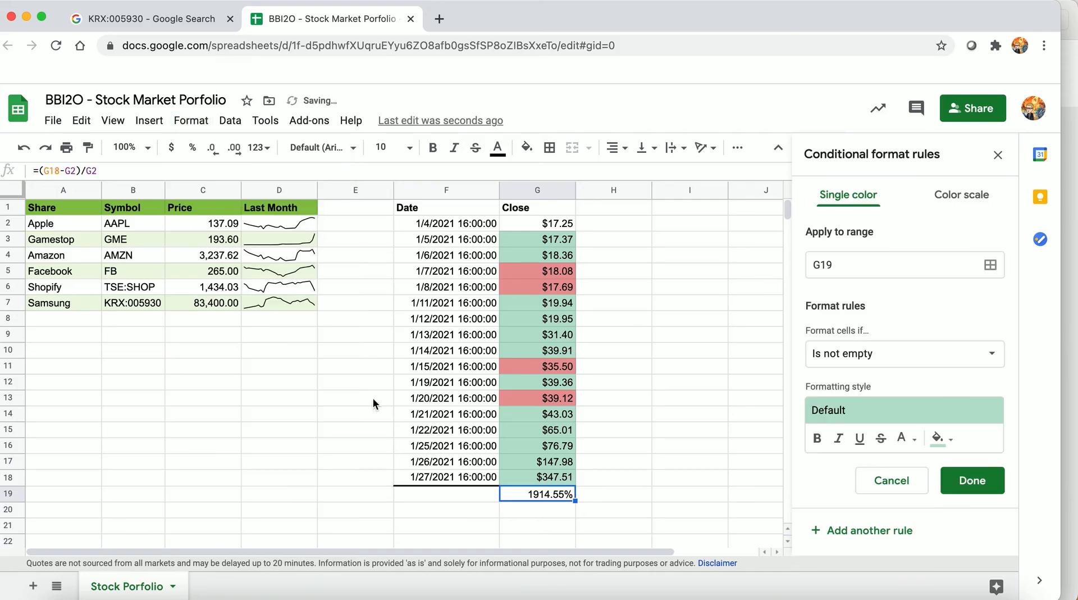
click(980, 197)
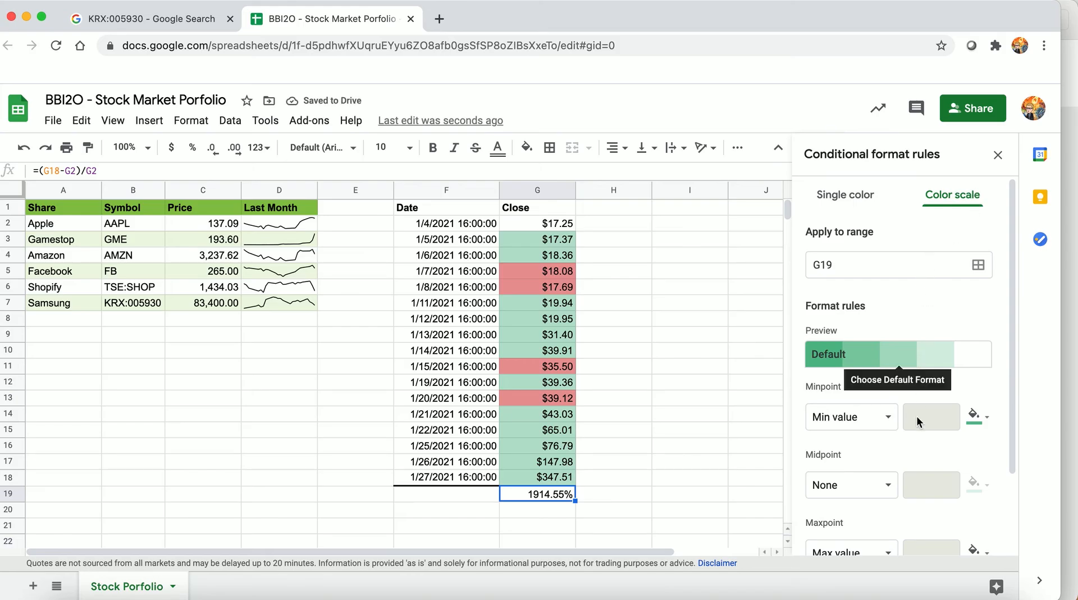
Set the color scale's minpoint to the number 0 with a light yellow color
click(886, 424)
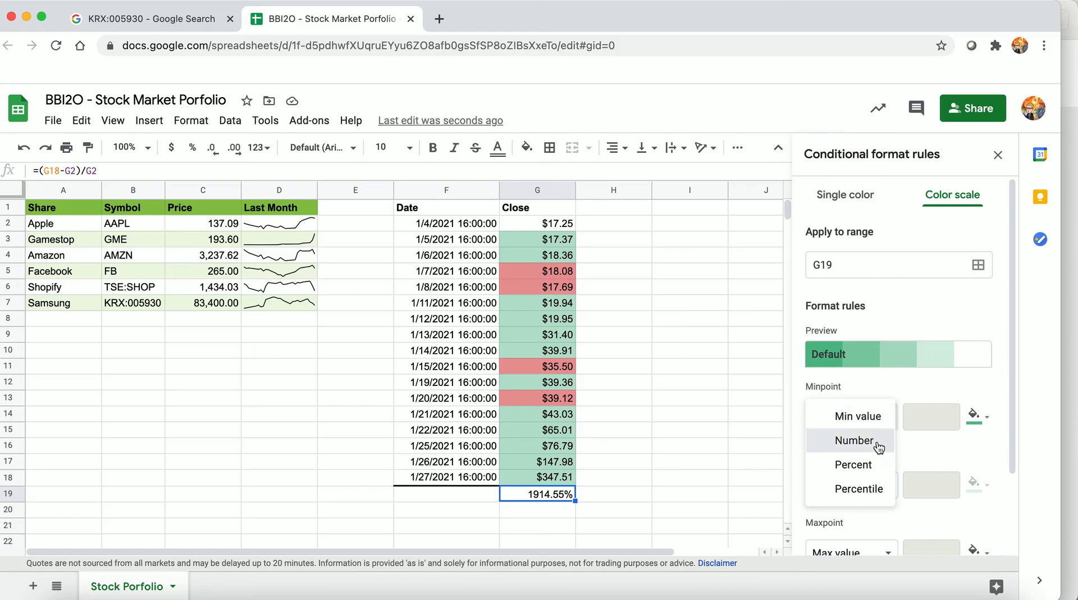
click(877, 440)
click(908, 417)
key(shift+Right)
key(shift+Right)
key(shift+Right)
key(shift+Right)
key(shift+Right)
key(shift+Right)
key(shift+Right)
key(shift+Right)
key(shift+Right)
key(shift+Right)
key(shift+Right)
key(shift+Right)
key(shift+Right)
key(shift+Right)
key(shift+Right)
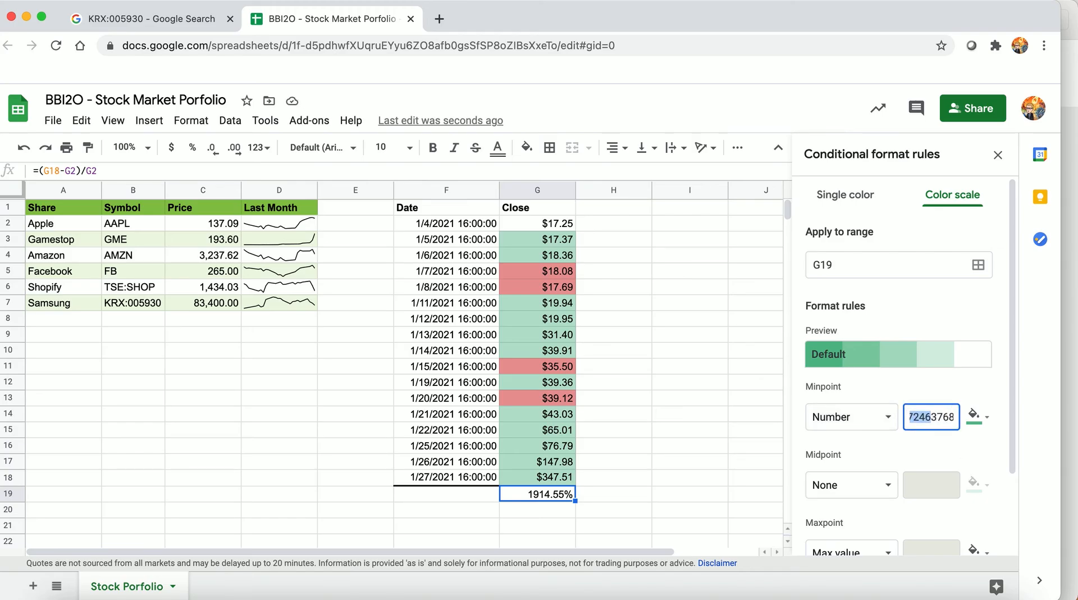
key(shift+Right)
key(shift+Right)
key(BackSpace)
text(0)
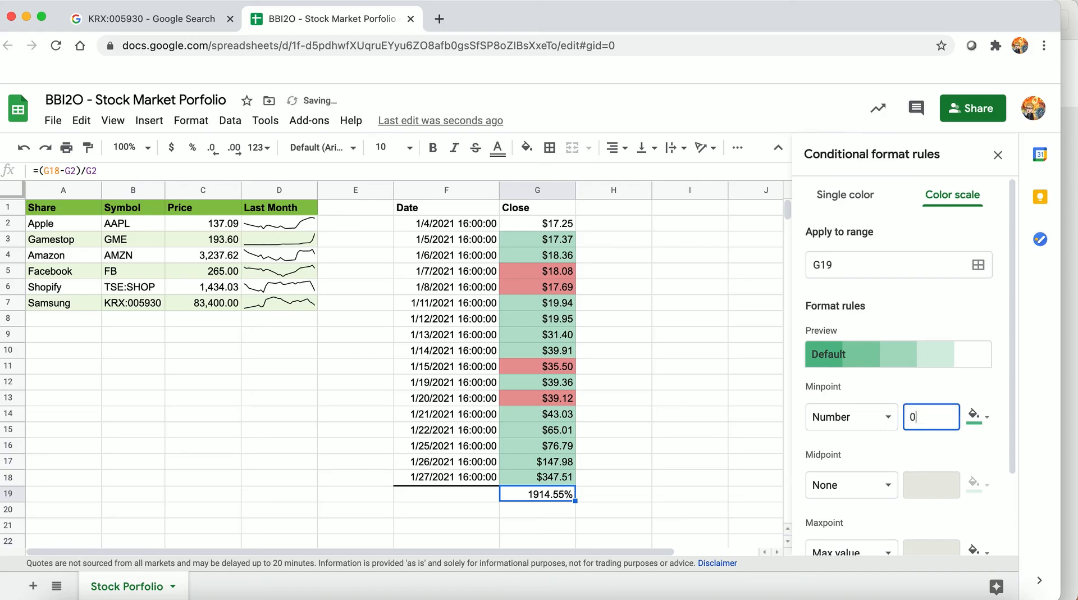
click(974, 416)
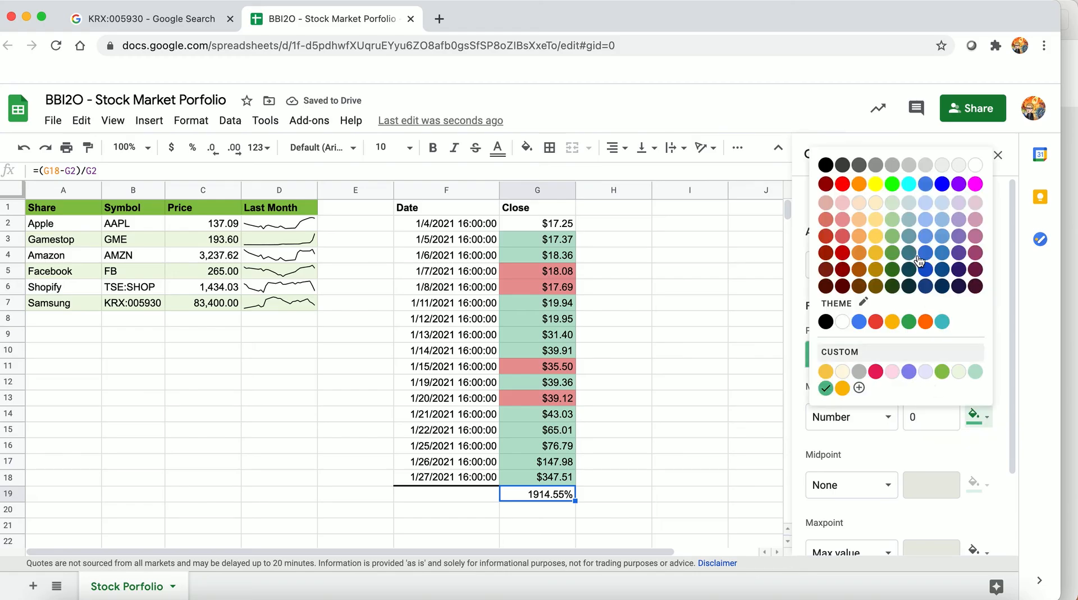
click(876, 203)
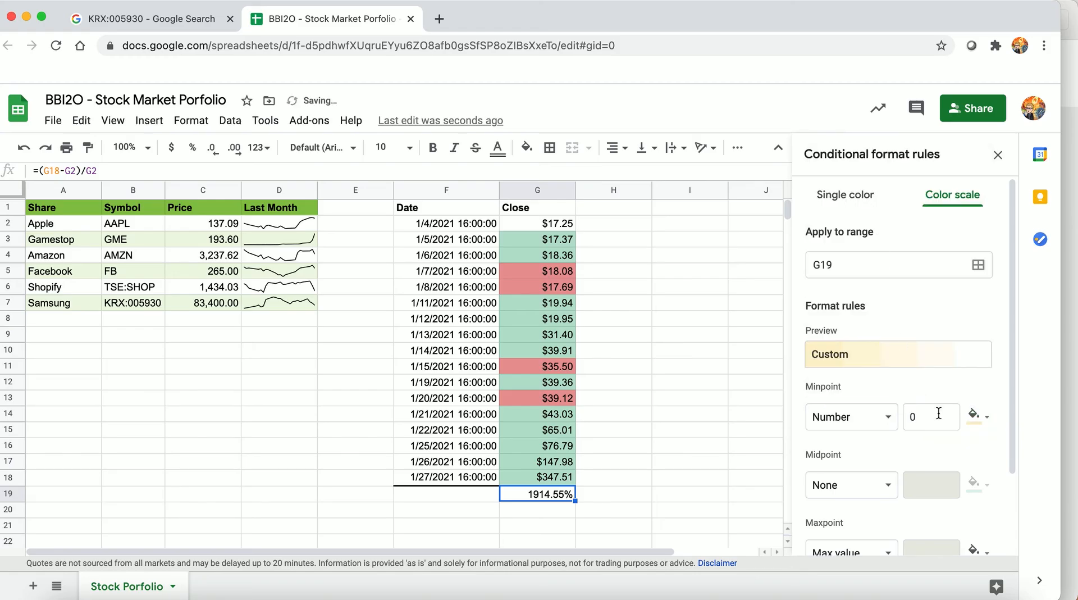
Set the color scale's maxpoint to the number 2 with the custom golden yellow color and save the rule
scroll(911, 483, down, 3)
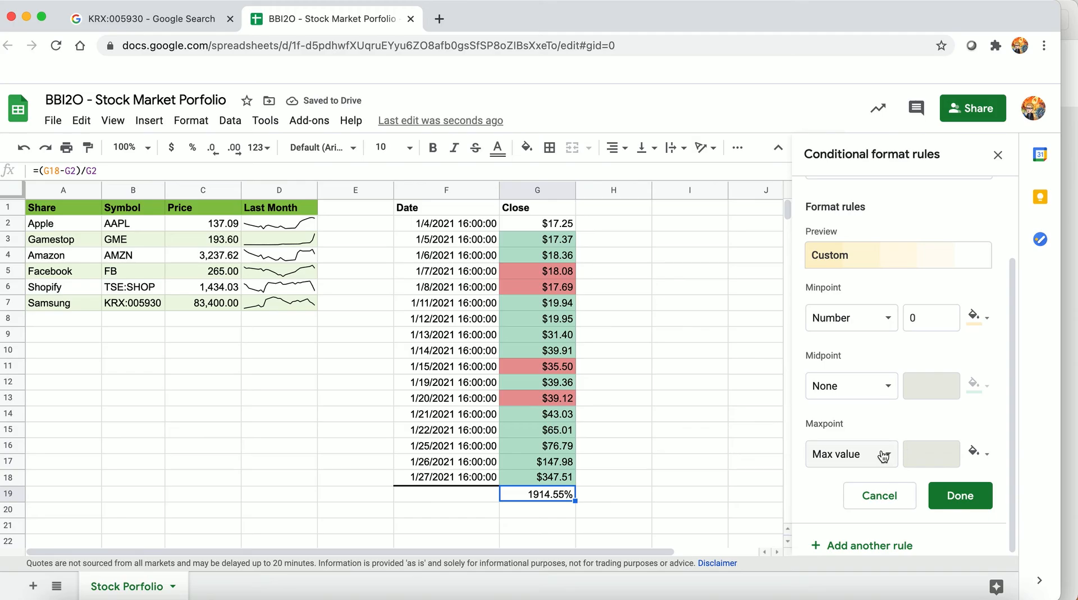
click(884, 454)
click(879, 476)
click(917, 453)
drag(918, 454, 974, 453)
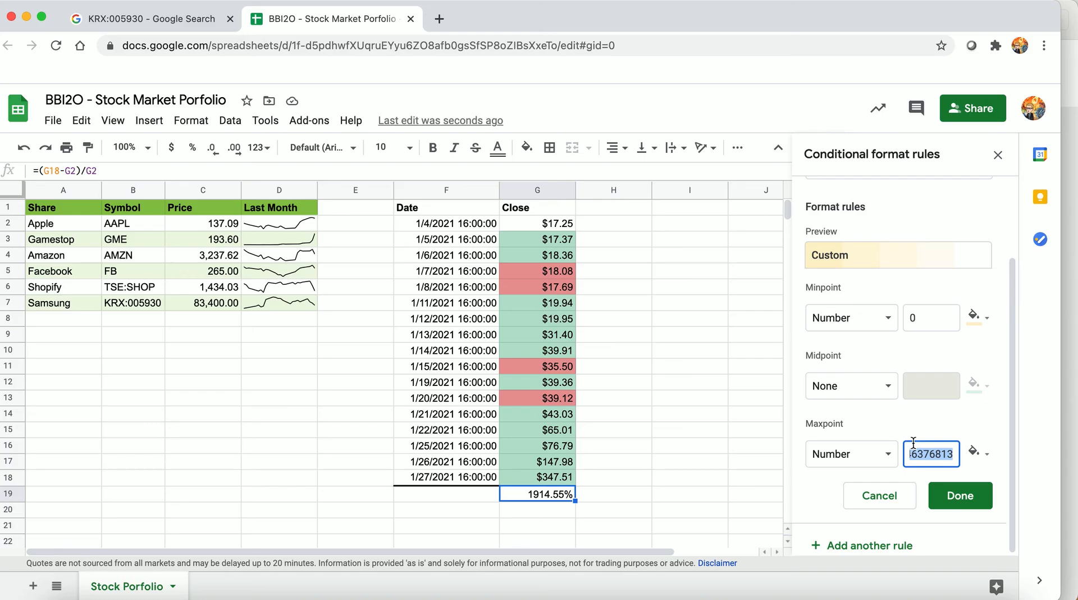
text(2)
click(988, 455)
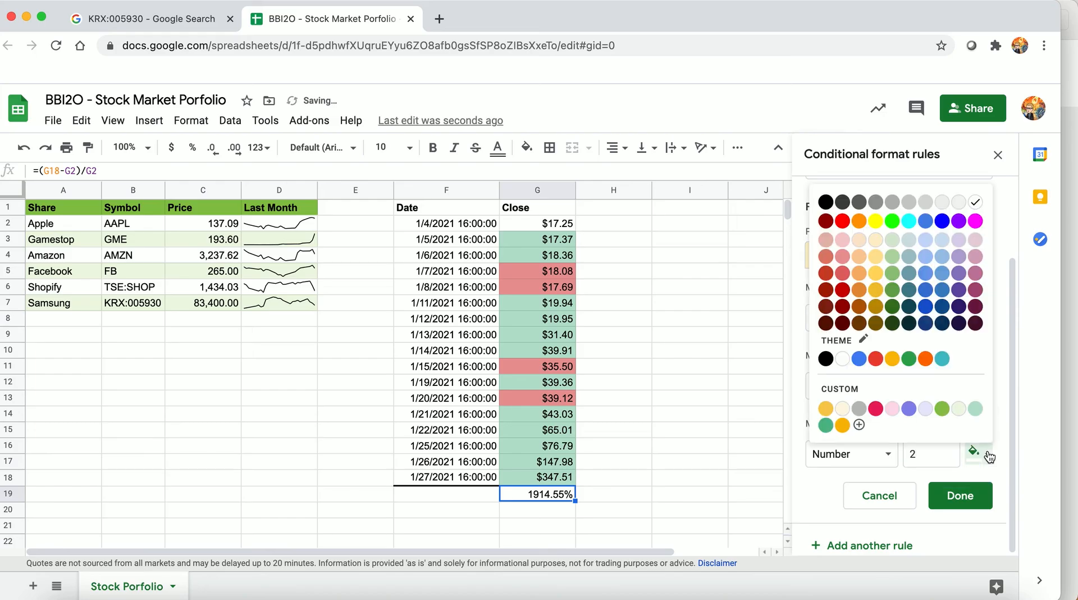
click(826, 408)
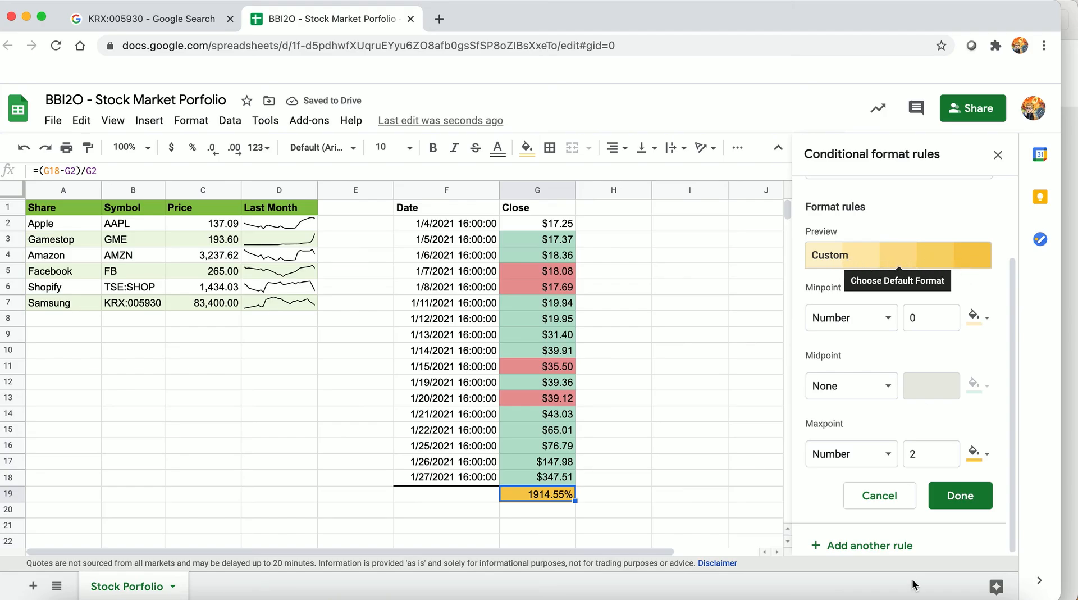
click(973, 496)
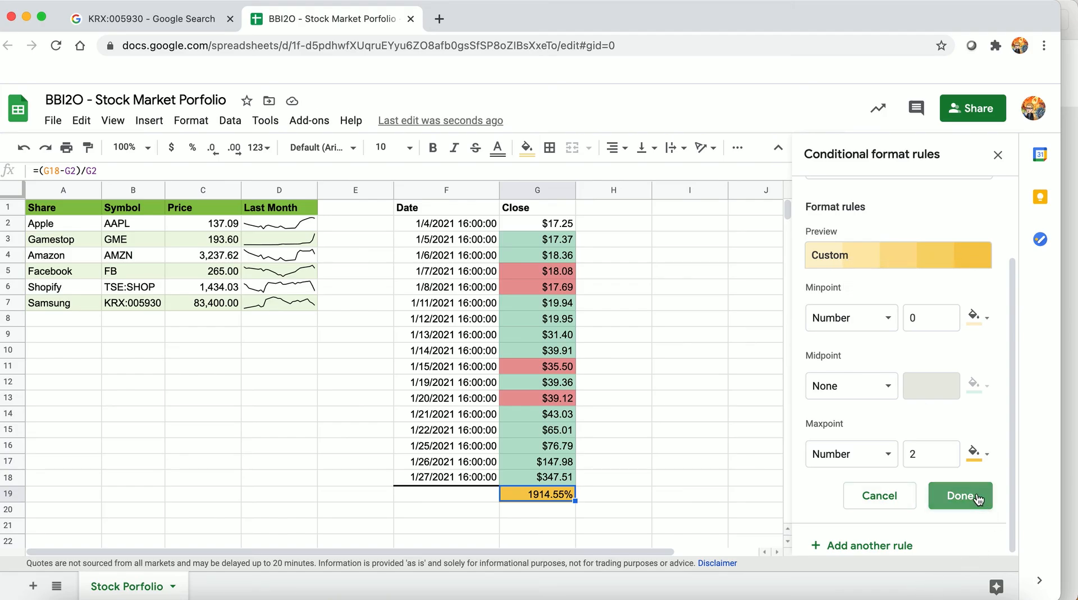
click(656, 498)
click(542, 508)
click(547, 497)
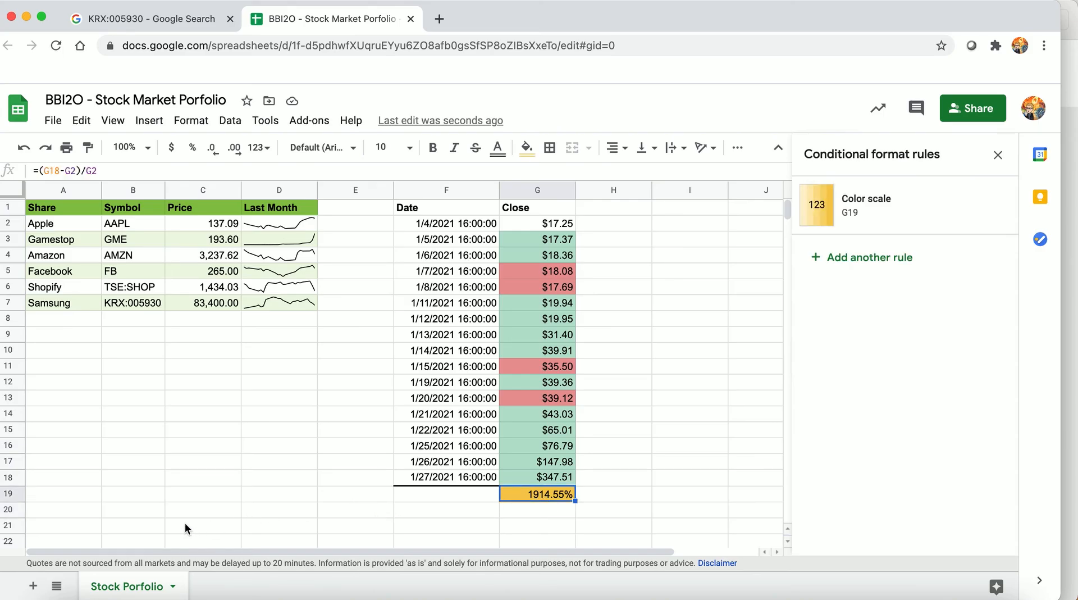
click(78, 525)
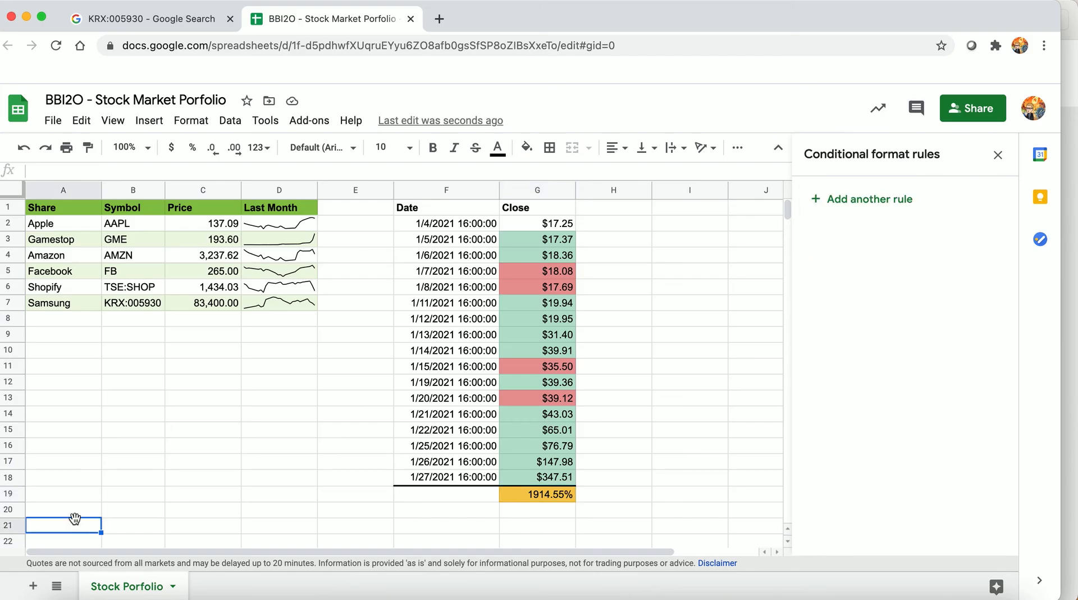
Enter in A21 the note "I picked GameStop because there was a lot of chatter on Reddit. People seem really interested in it."
text(I picked GameStop)
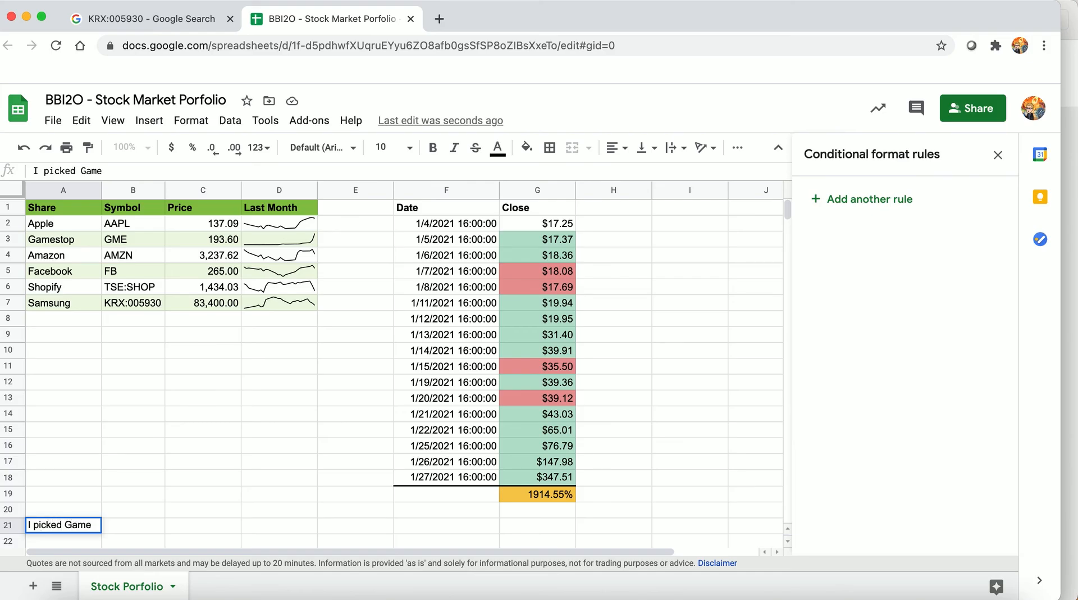
text(caus)
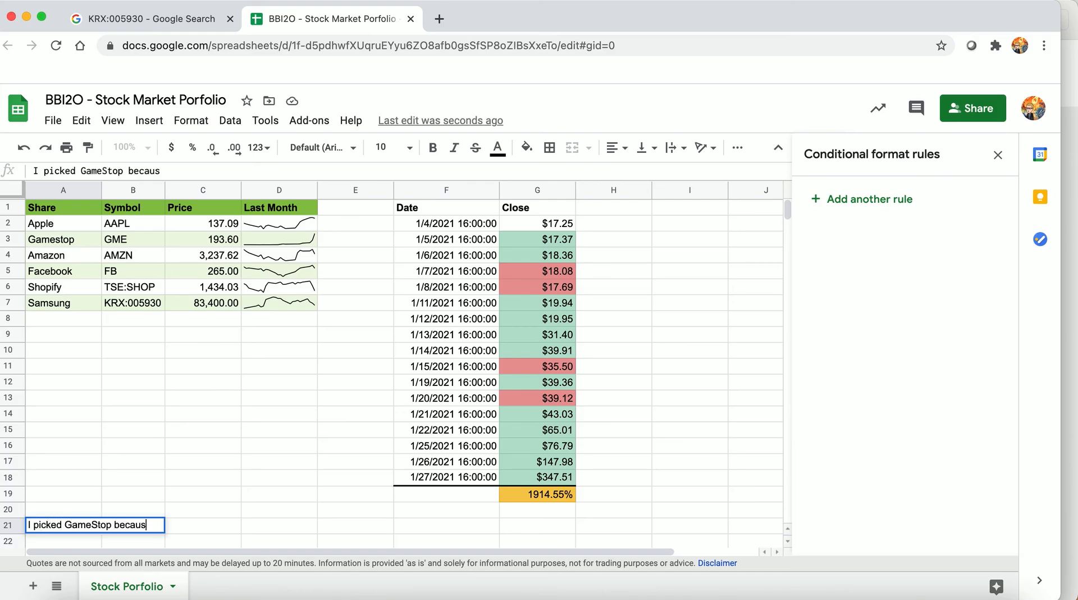
text(e there was )
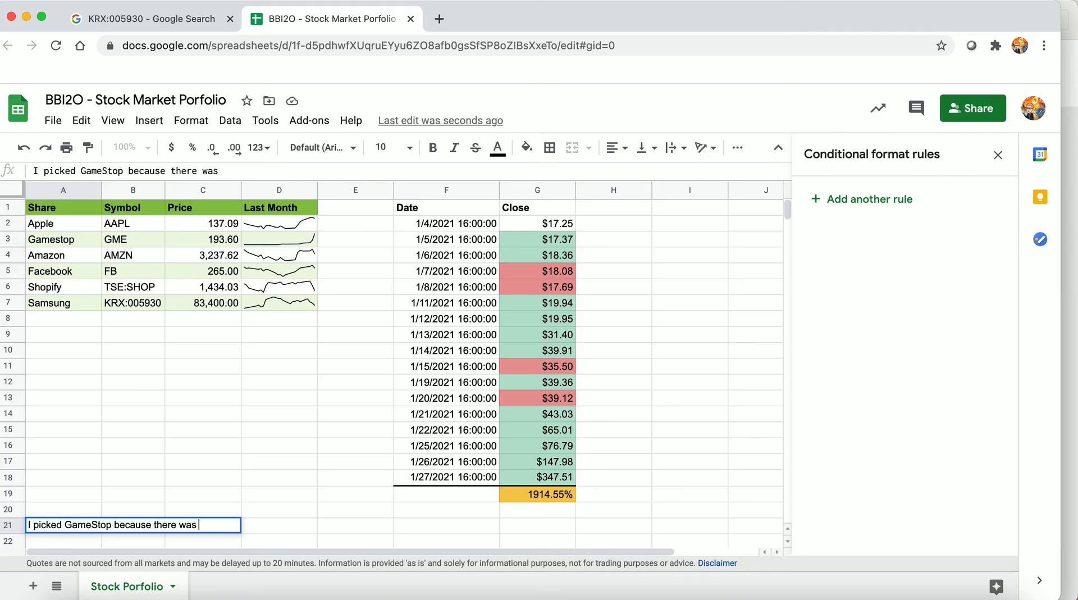
text(a lot of chat)
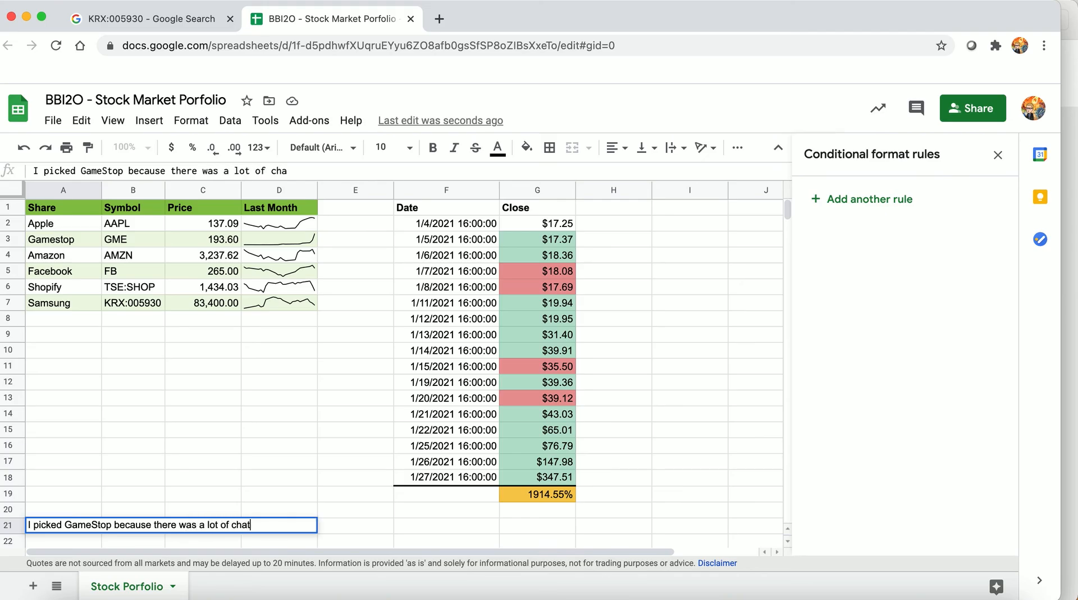
text(ter on Reddit. Peop)
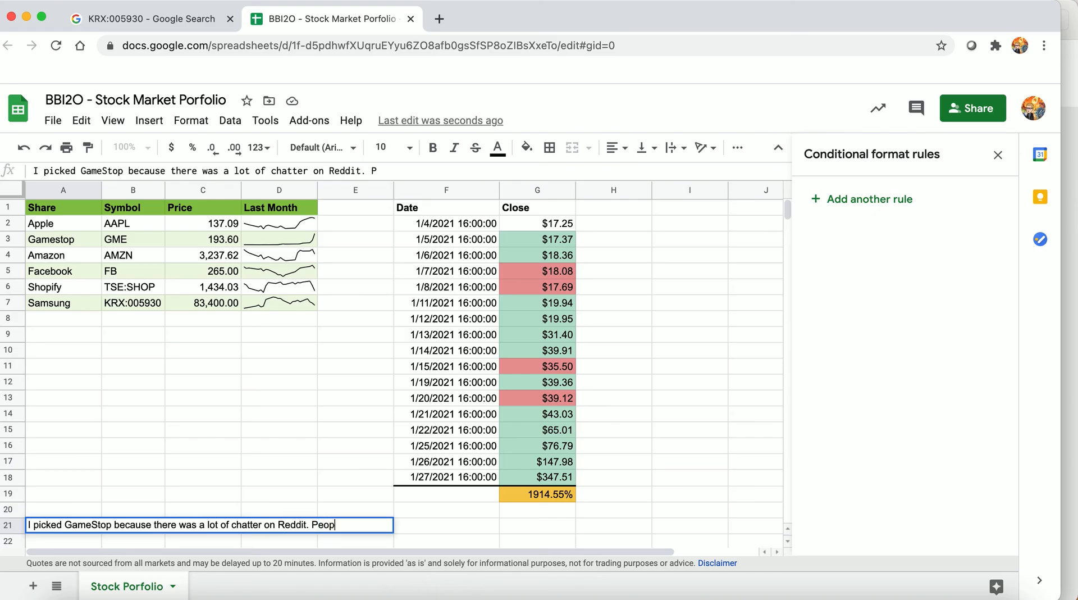
text(le seem really in)
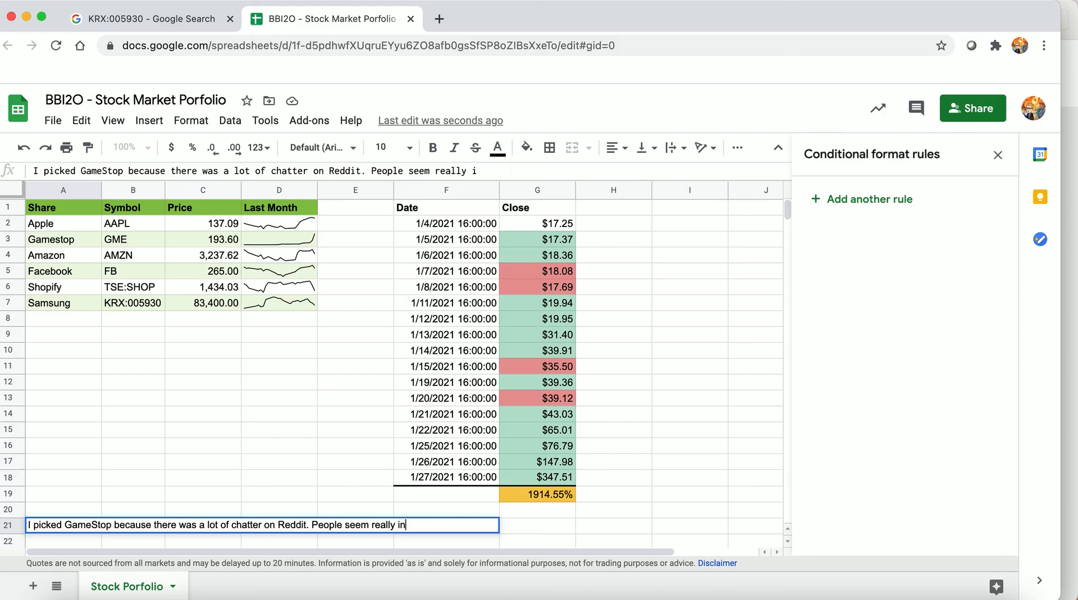
text(terested in it.)
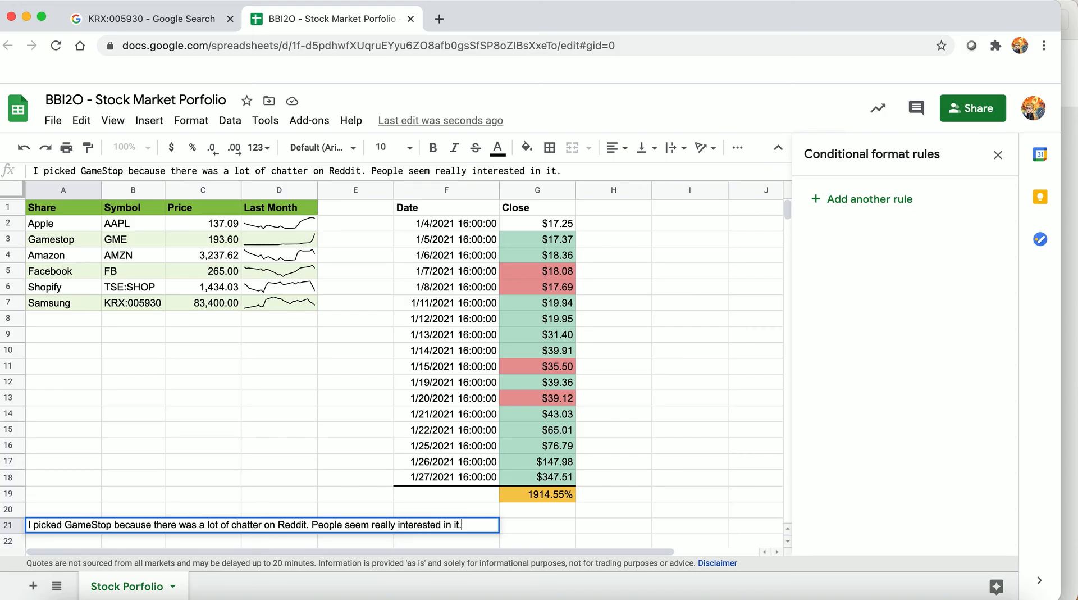
key(Return)
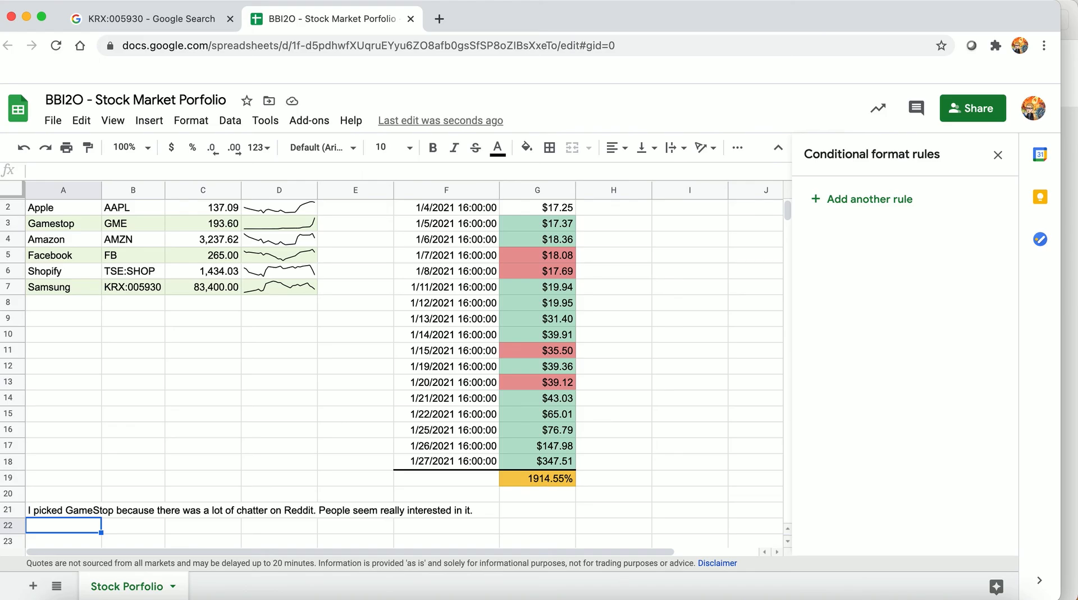
Begin a note in A22 with "I learned that when you read online rumours, things can escalate quickly."
text(I learned tha)
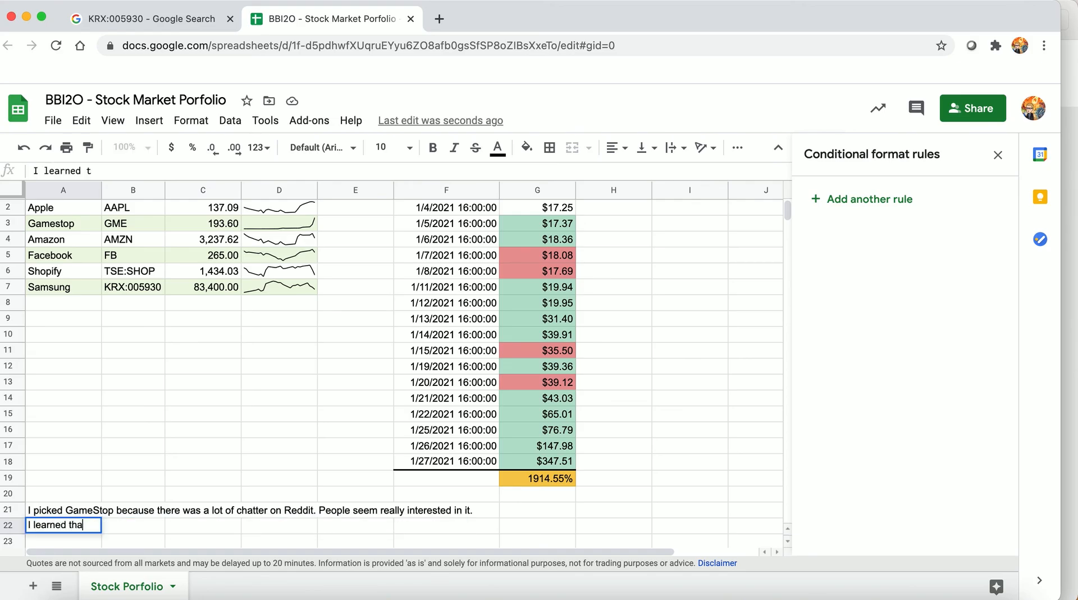
text(t when you r)
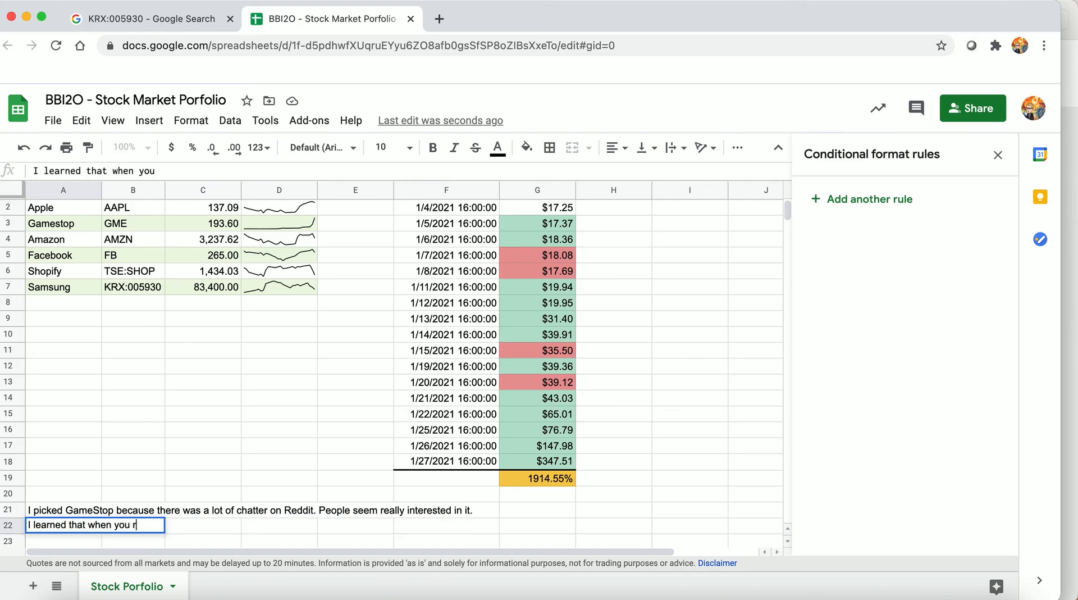
text(ead online ru)
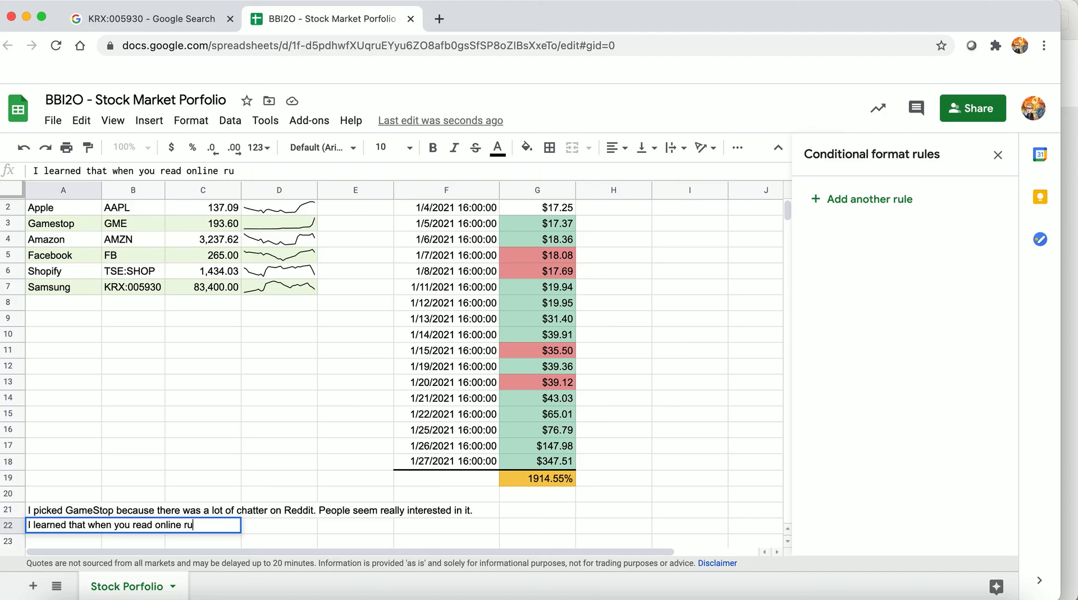
text(mours, things)
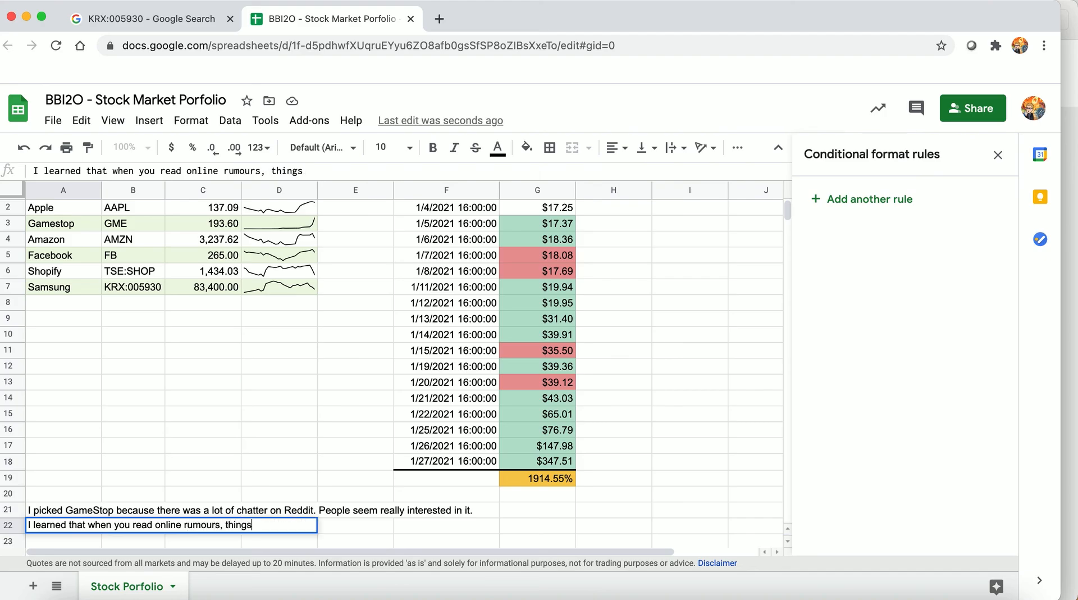
text( can escalate )
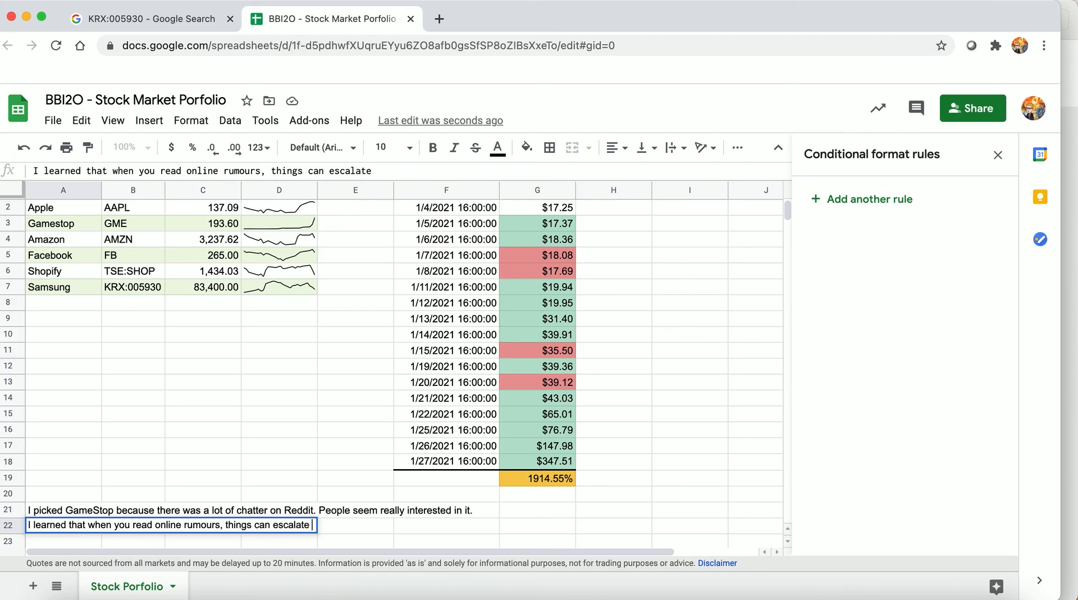
text(quickly.)
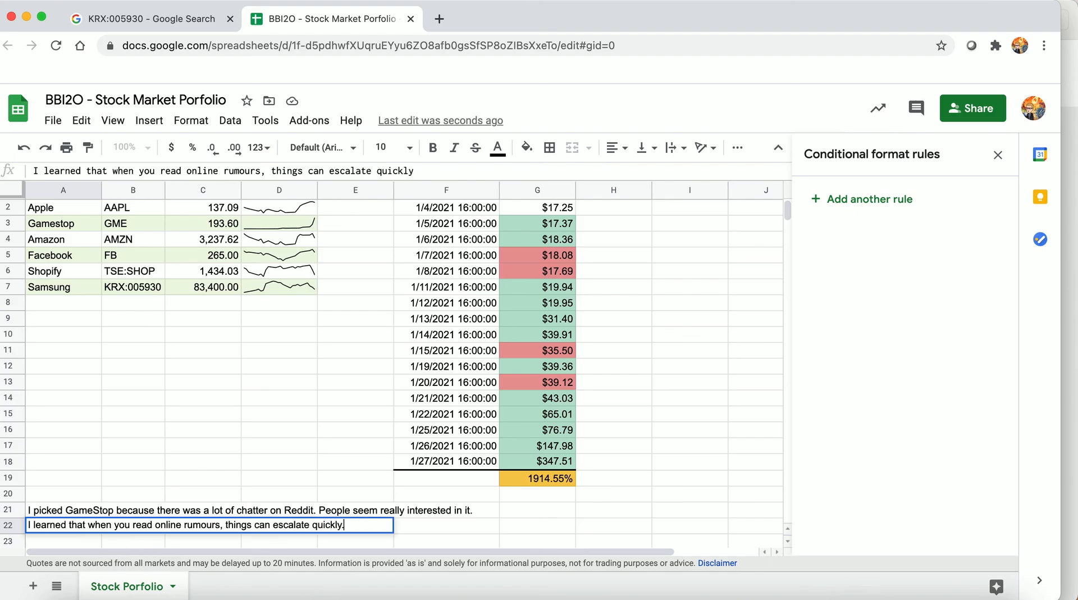
text( It's important to b)
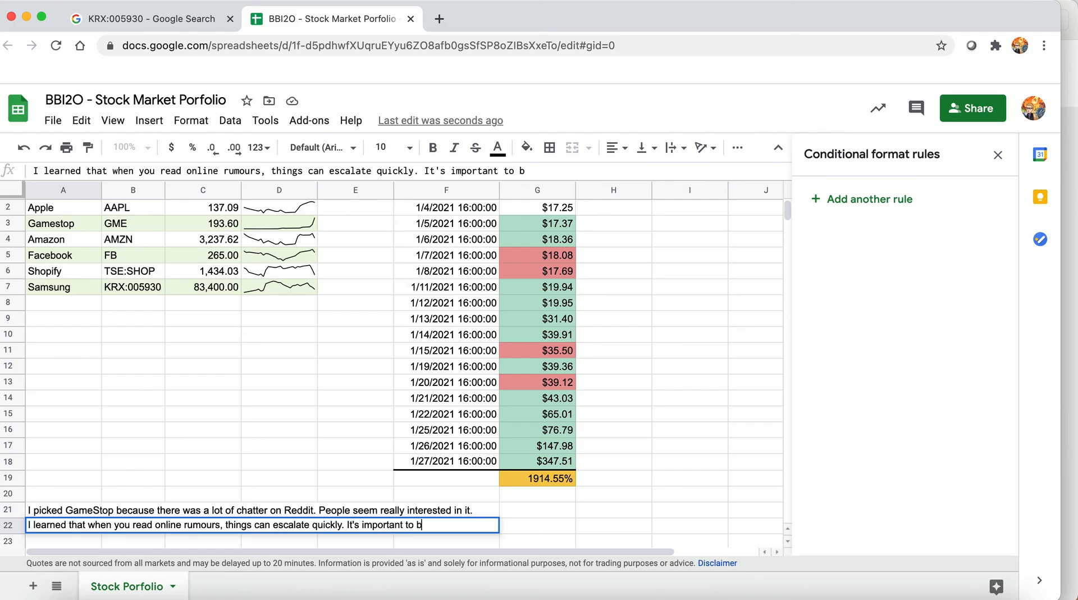
text(e careful when invest)
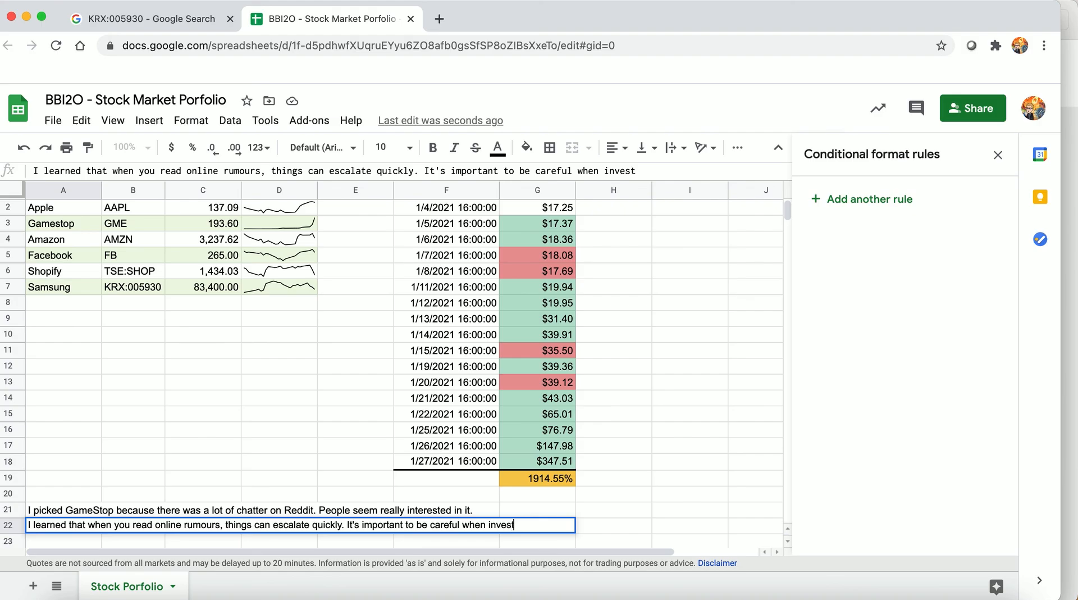
text(ing. Always)
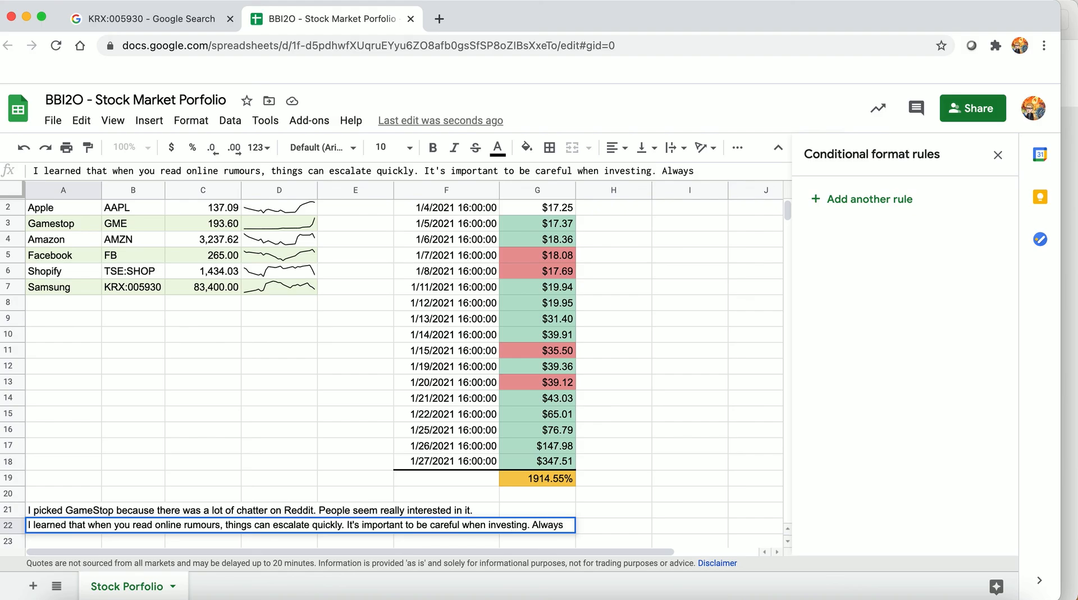
text( check the source of your infomration.)
Complete the A22 note with "It's important to be careful when investing. Always check the source of your infomration."
key(Return)
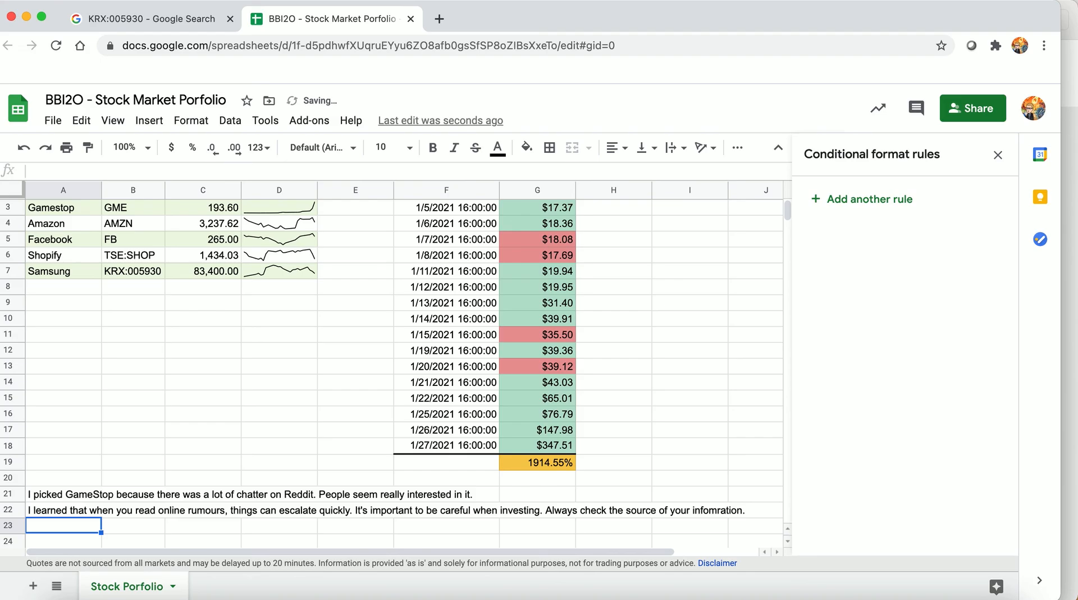
Move the selection back up to the Share header in A1
key(Up)
key(Up)
key(Up)
key(Up)
key(Up)
key(Up)
key(Up)
key(Up)
key(Up)
key(Up)
key(Up)
key(Up)
key(Up)
key(Up)
key(Up)
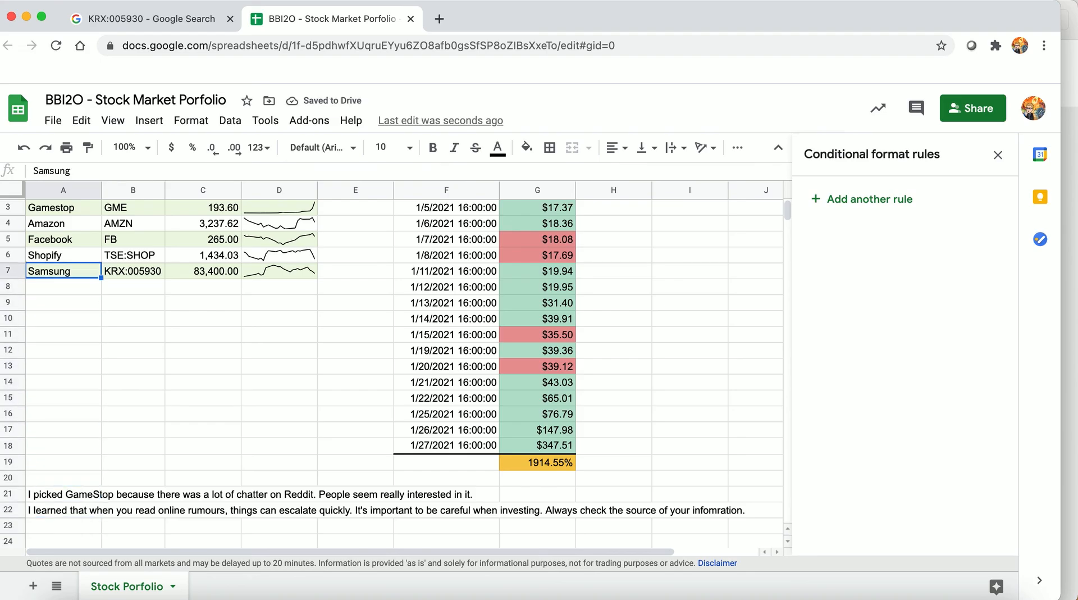
key(Up)
key(Up)
key(Up)
key(Up)
key(Up)
key(Up)
key(Up)
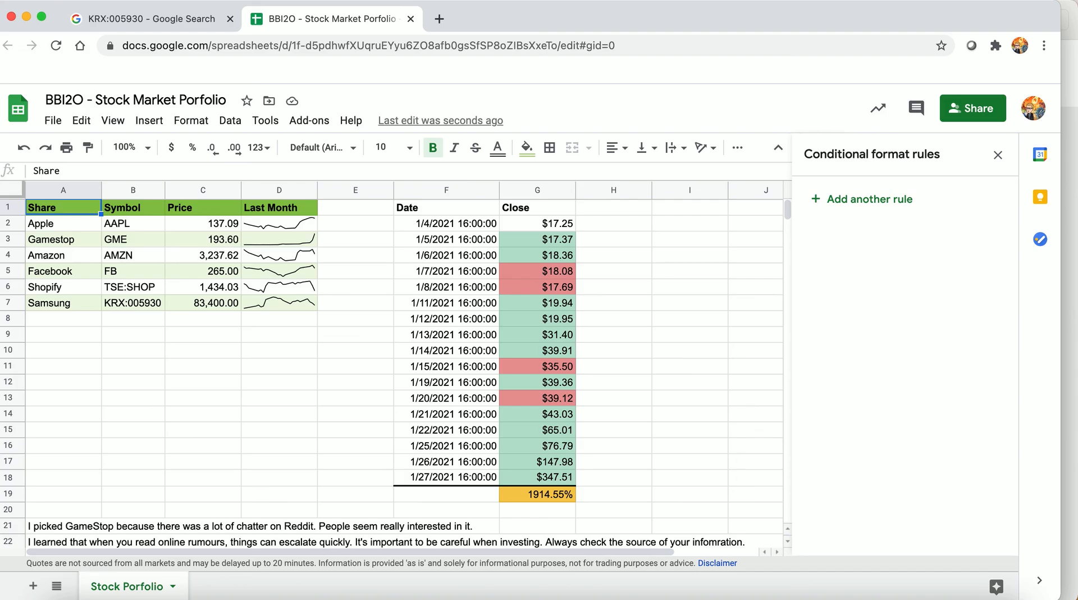